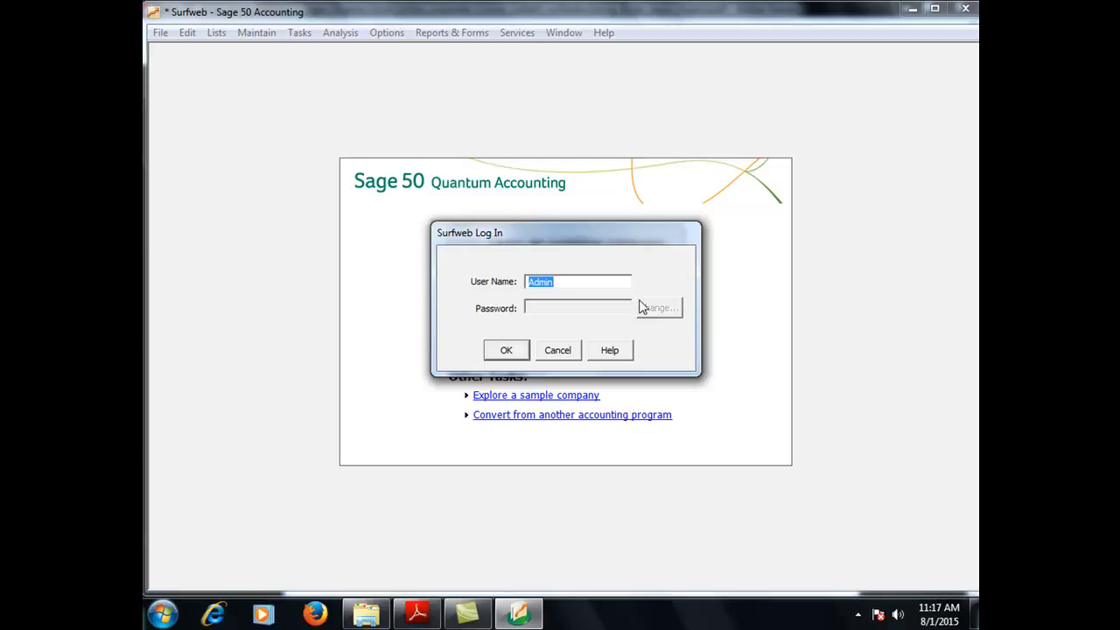
Step: Log in to the Surfweb company and turn off the What's New screen permanently
{"action": "left_click", "coordinate": [507, 351]}
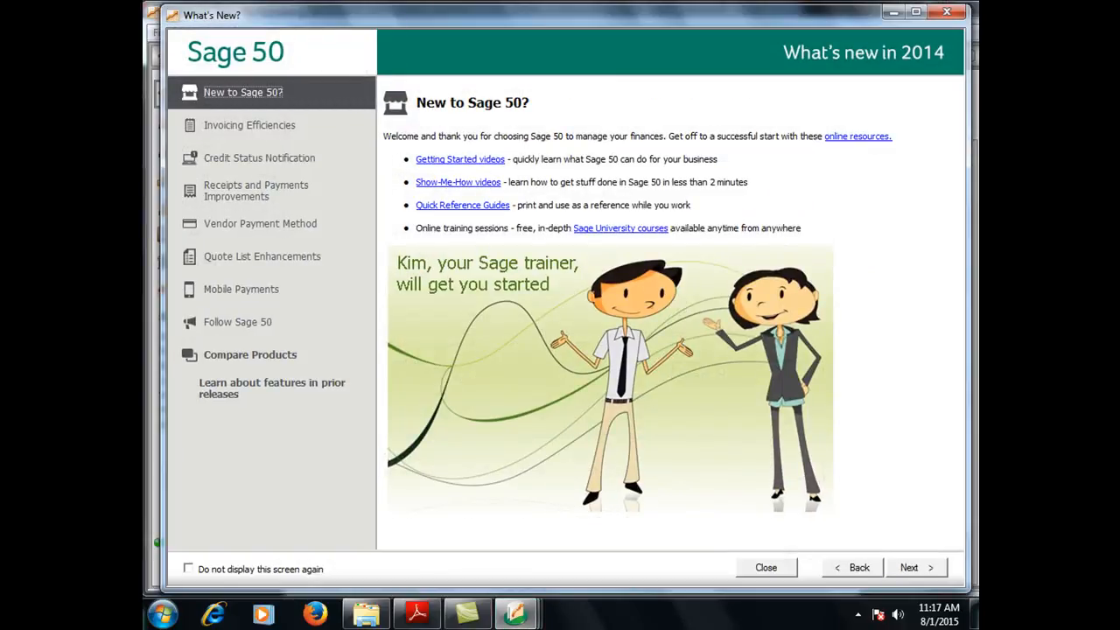
{"action": "left_click", "coordinate": [187, 569]}
{"action": "left_click", "coordinate": [950, 13]}
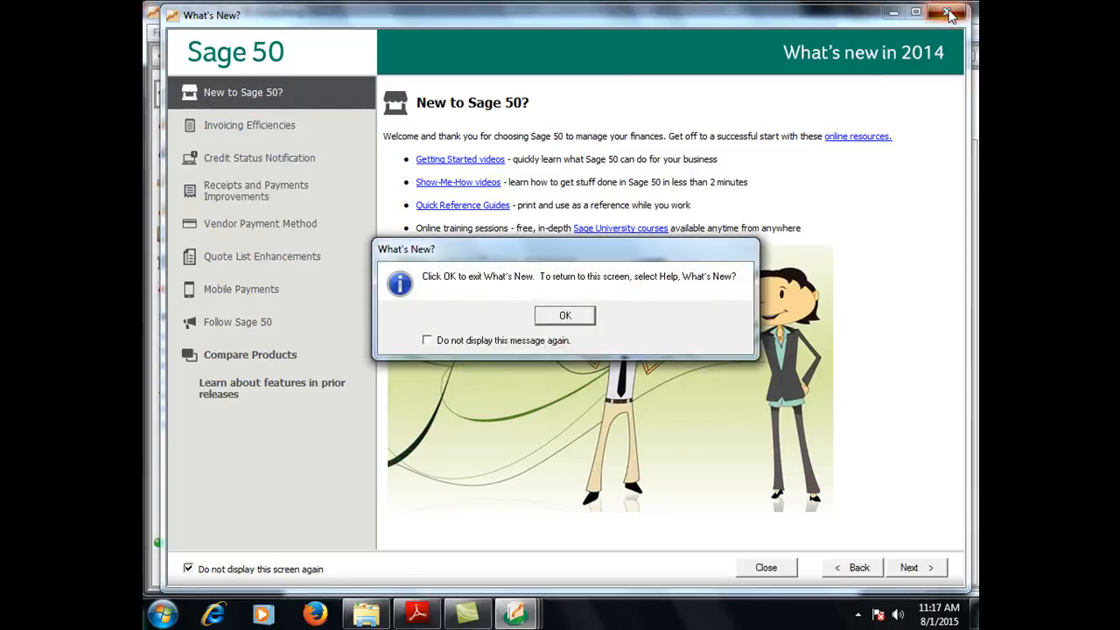
{"action": "left_click", "coordinate": [579, 316]}
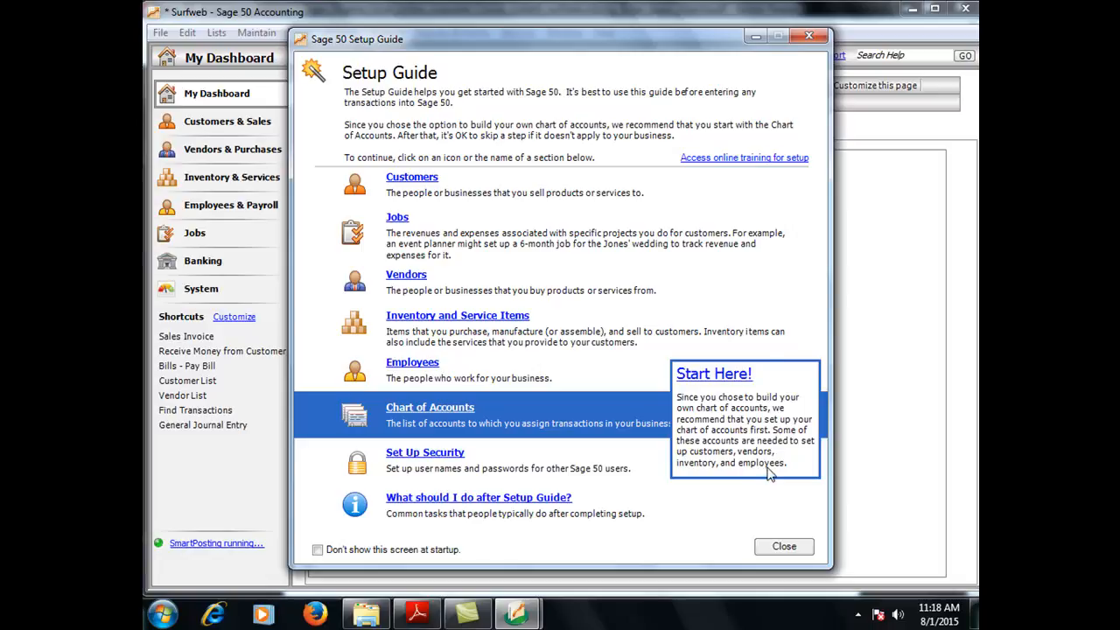
Step: Close the Setup Guide and confirm, leaving the empty My Dashboard page showing
{"action": "left_click", "coordinate": [808, 35]}
{"action": "left_click", "coordinate": [561, 322]}
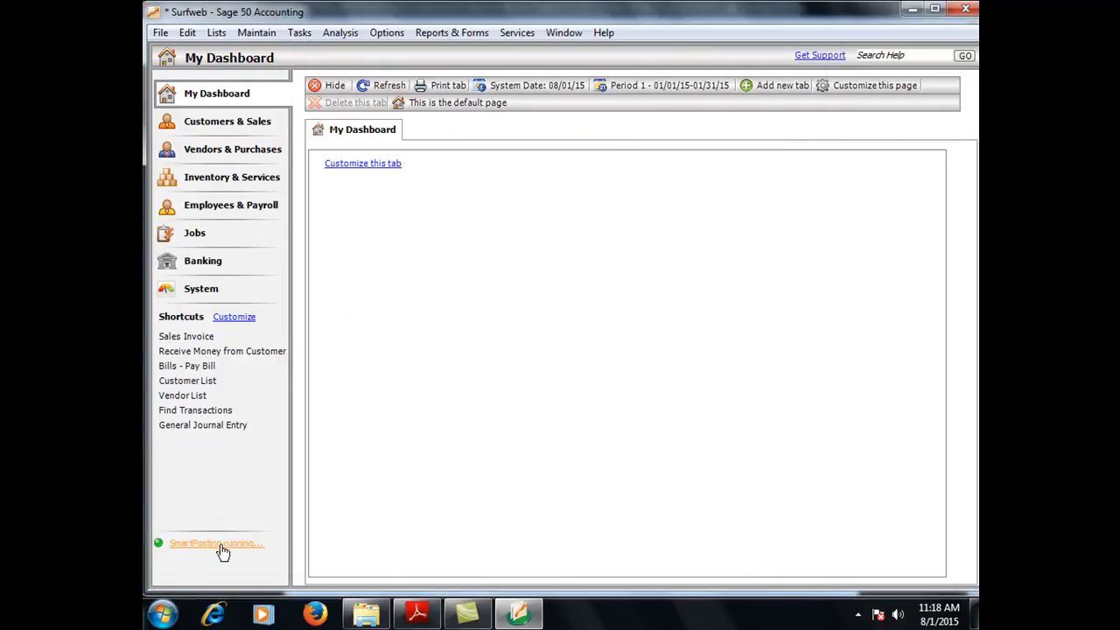
Step: Launch Notepad from the Start menu, then widen its window and move it lower over the dashboard
{"action": "left_click", "coordinate": [162, 614]}
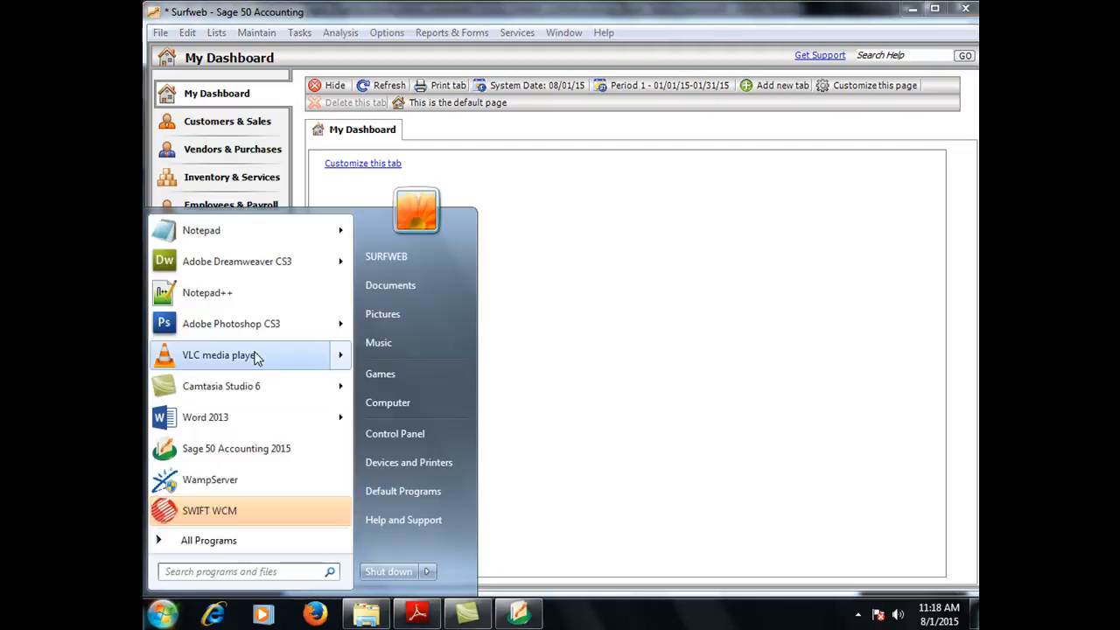
{"action": "left_click", "coordinate": [197, 231]}
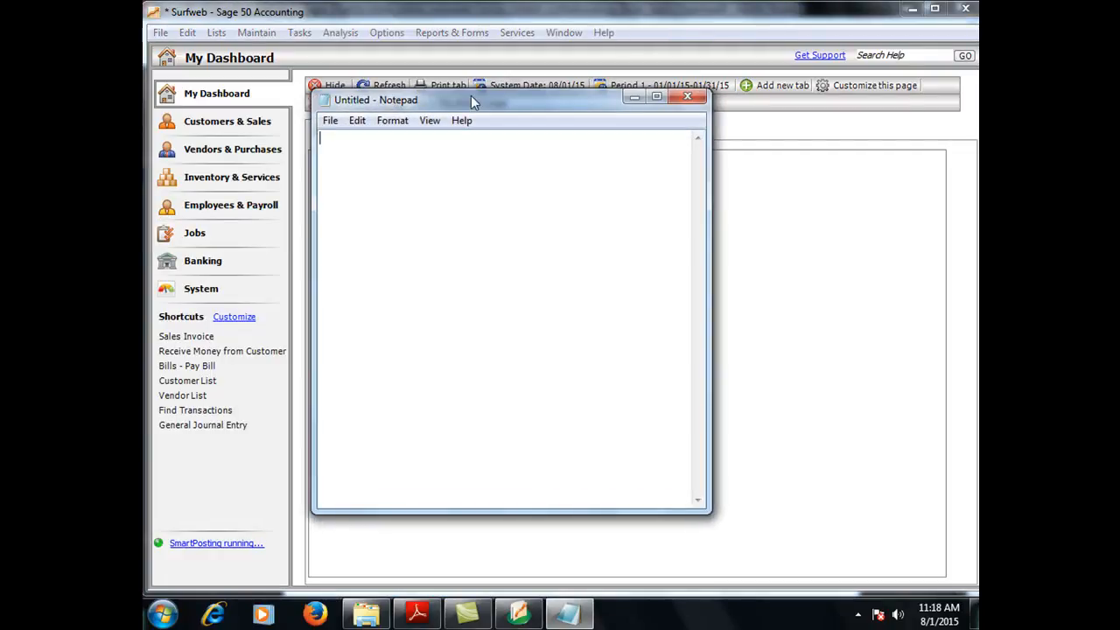
{"action": "left_click_drag", "start_coordinate": [710, 346], "coordinate": [941, 367]}
{"action": "left_click_drag", "start_coordinate": [544, 108], "coordinate": [520, 193]}
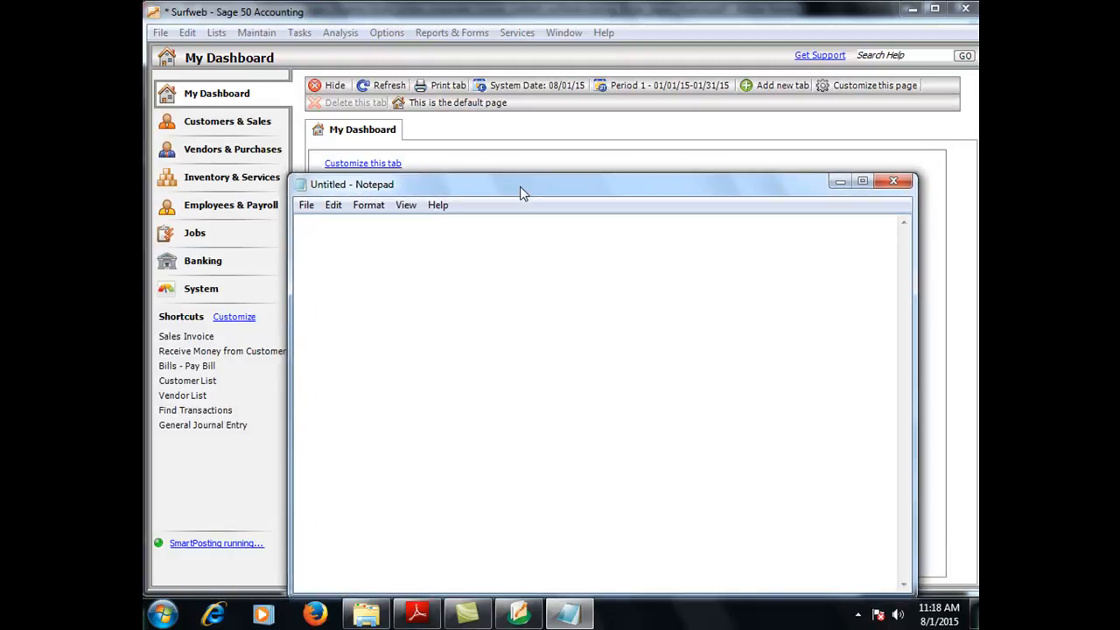
Step: Type the '3 thing' note, then a header row: account id, Account description, Account type
{"action": "type", "text": "3 thing"}
{"action": "key", "text": "Return"}
{"action": "key", "text": "Return"}
{"action": "type", "text": "accoun"}
{"action": "key", "text": "BackSpace"}
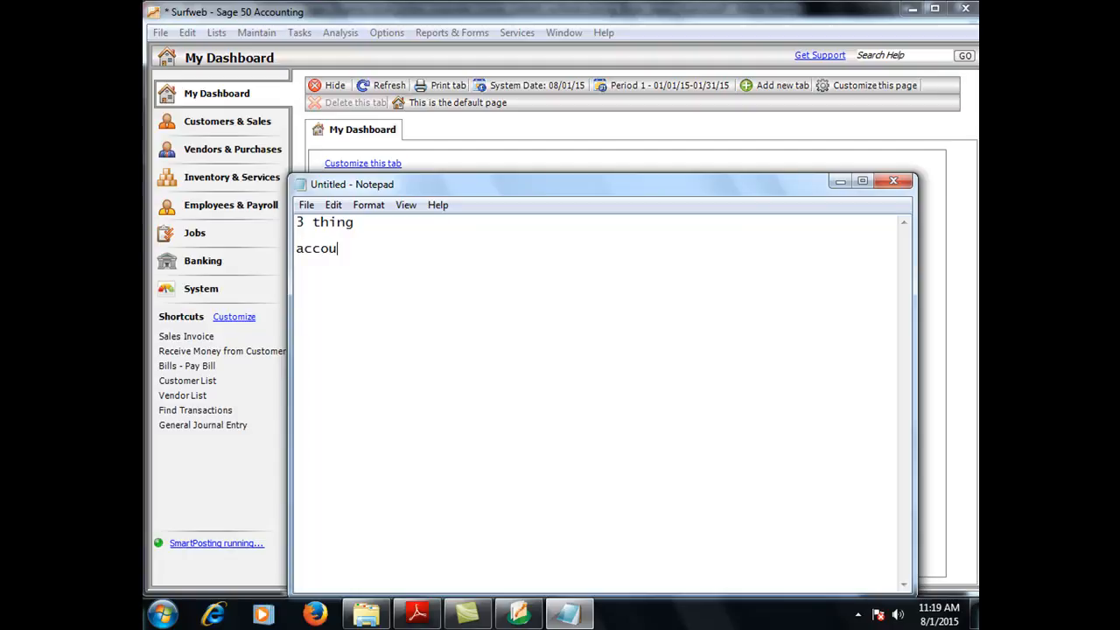
{"action": "type", "text": "nt idd"}
{"action": "key", "text": "BackSpace"}
{"action": "key", "text": "Tab"}
{"action": "key", "text": "Tab"}
{"action": "type", "text": "Account"}
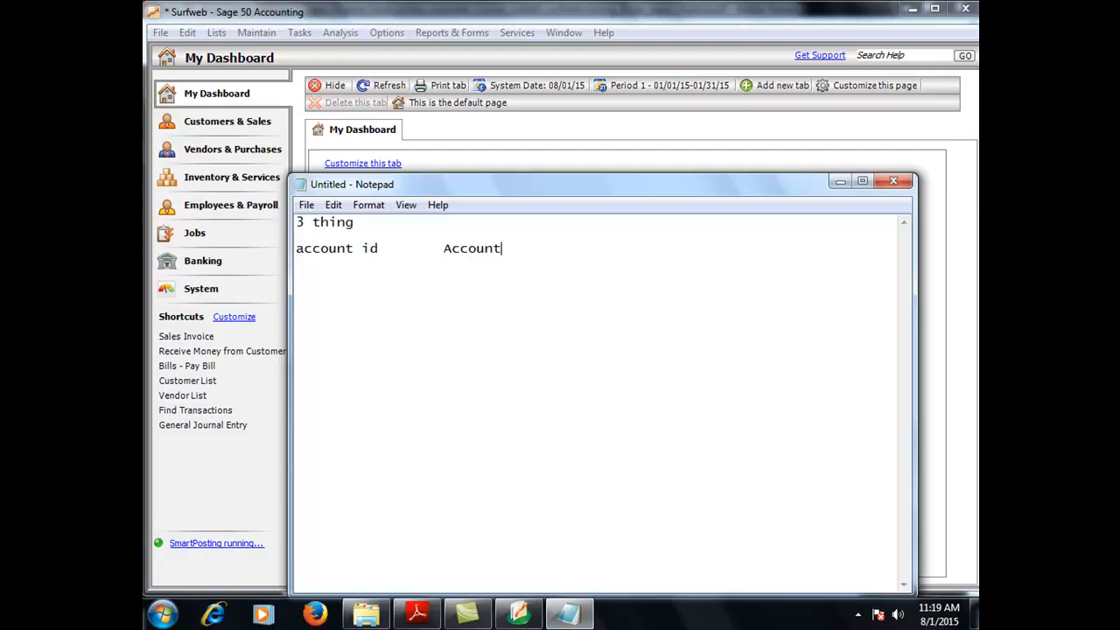
{"action": "type", "text": " description"}
{"action": "key", "text": "BackSpace"}
{"action": "key", "text": "BackSpace"}
{"action": "type", "text": "on       Acc"}
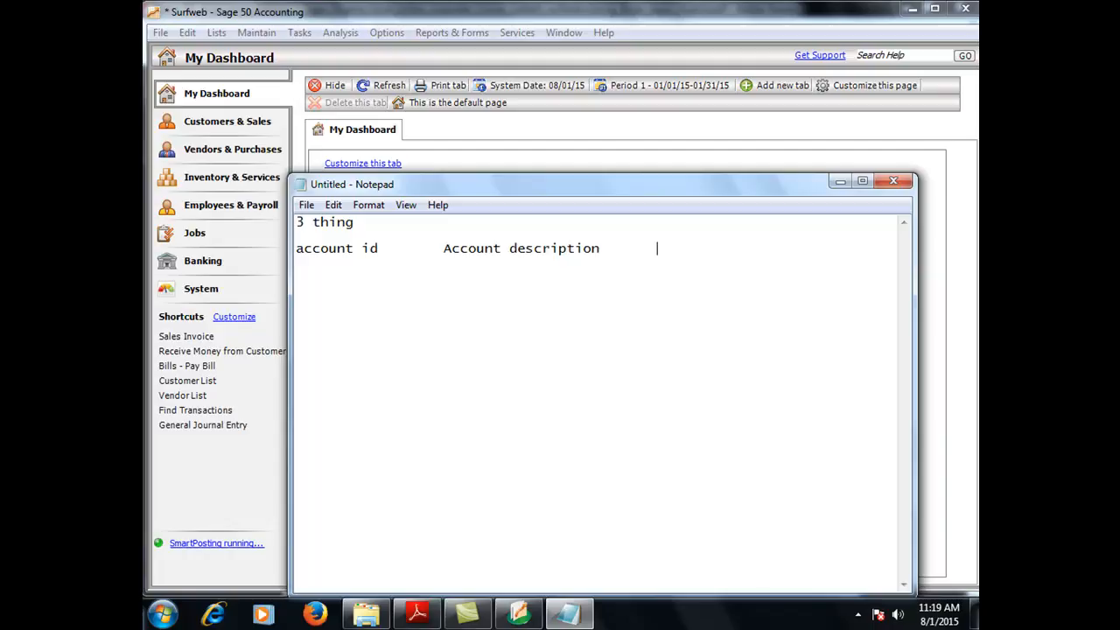
{"action": "type", "text": "ount type"}
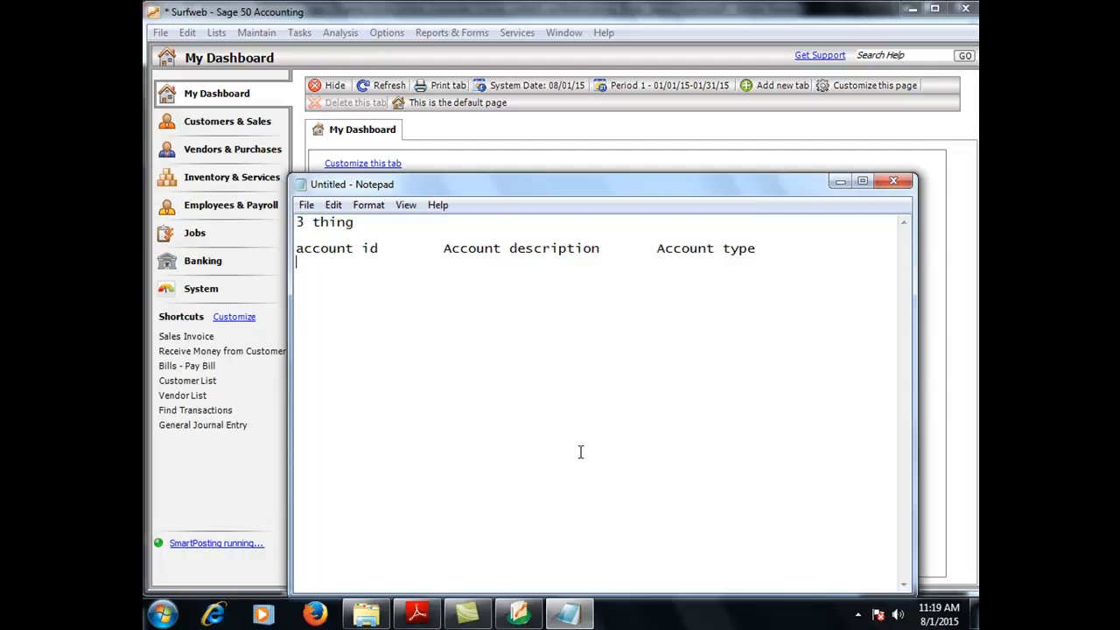
{"action": "type", "text": "1"}
{"action": "key", "text": "BackSpace"}
Step: Enter account S0001 and capitalise the heading to 'Account id'
{"action": "type", "text": "S0001"}
{"action": "left_click", "coordinate": [299, 247]}
{"action": "key", "text": "Delete"}
{"action": "type", "text": "A"}
{"action": "left_click", "coordinate": [343, 262]}
Step: Give S0001 the description 'petty cash' with type cash, and start row s0002
{"action": "key", "text": "BackSpace"}
{"action": "key", "text": "BackSpace"}
{"action": "key", "text": "BackSpace"}
{"action": "key", "text": "Tab"}
{"action": "type", "text": "pett"}
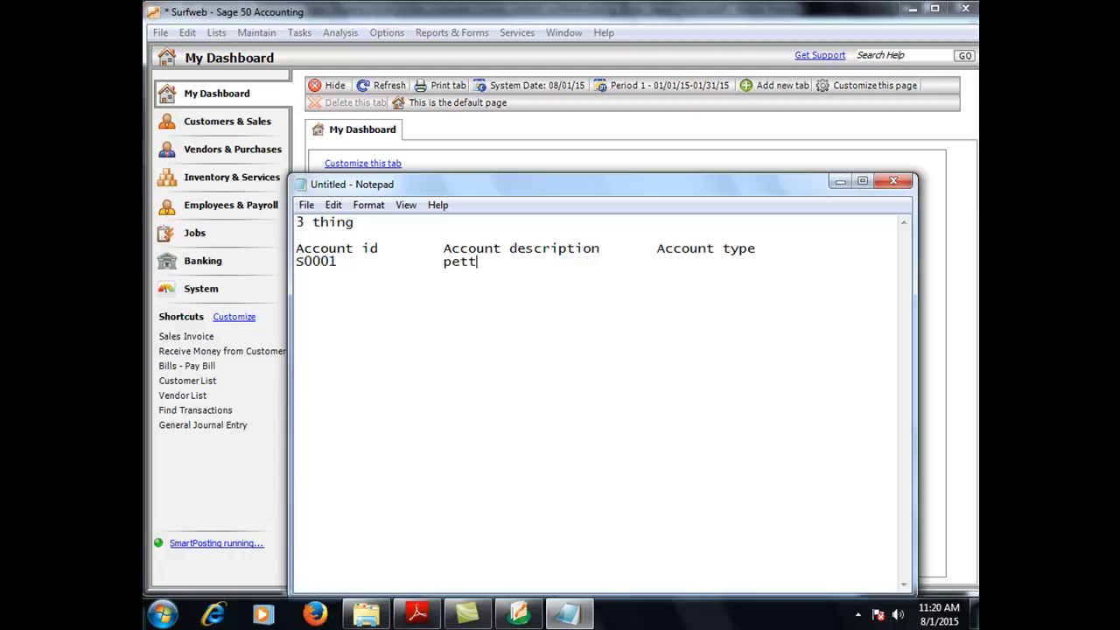
{"action": "type", "text": "y cash"}
{"action": "key", "text": "Tab"}
{"action": "key", "text": "Tab"}
{"action": "key", "text": "Tab"}
{"action": "type", "text": "cash"}
{"action": "type", "text": "s000"}
{"action": "type", "text": "2"}
{"action": "key", "text": "Tab"}
{"action": "key", "text": "Tab"}
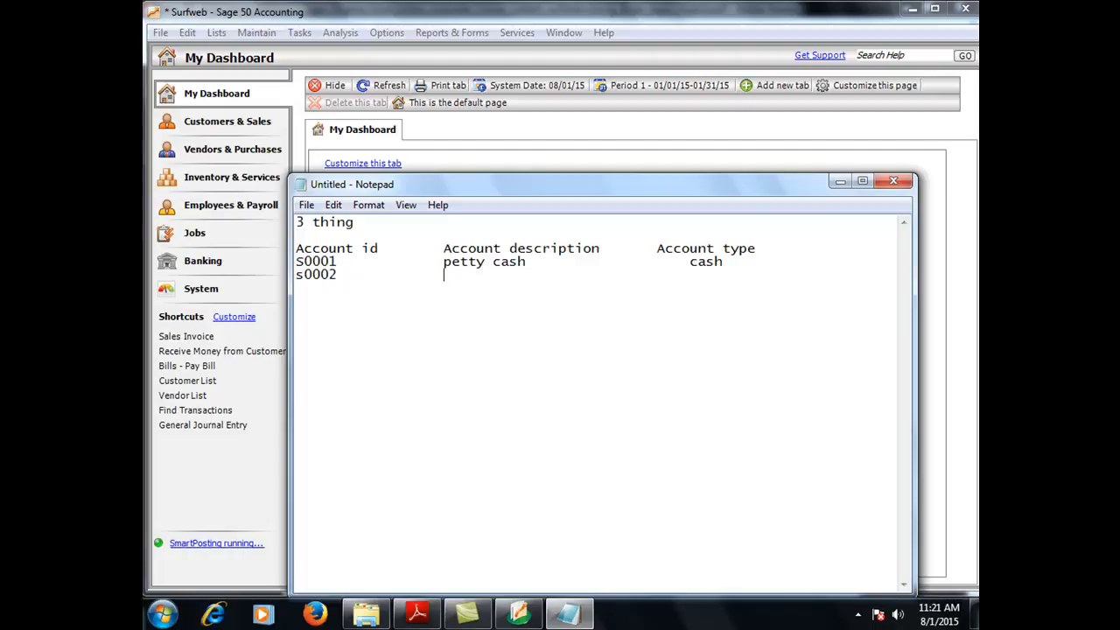
{"action": "key", "text": "Tab"}
{"action": "key", "text": "Tab"}
Step: Complete s0002 as GTBank of type cash and start row s0003
{"action": "type", "text": "GTBank"}
{"action": "key", "text": "Tab"}
{"action": "key", "text": "Tab"}
{"action": "type", "text": "cash"}
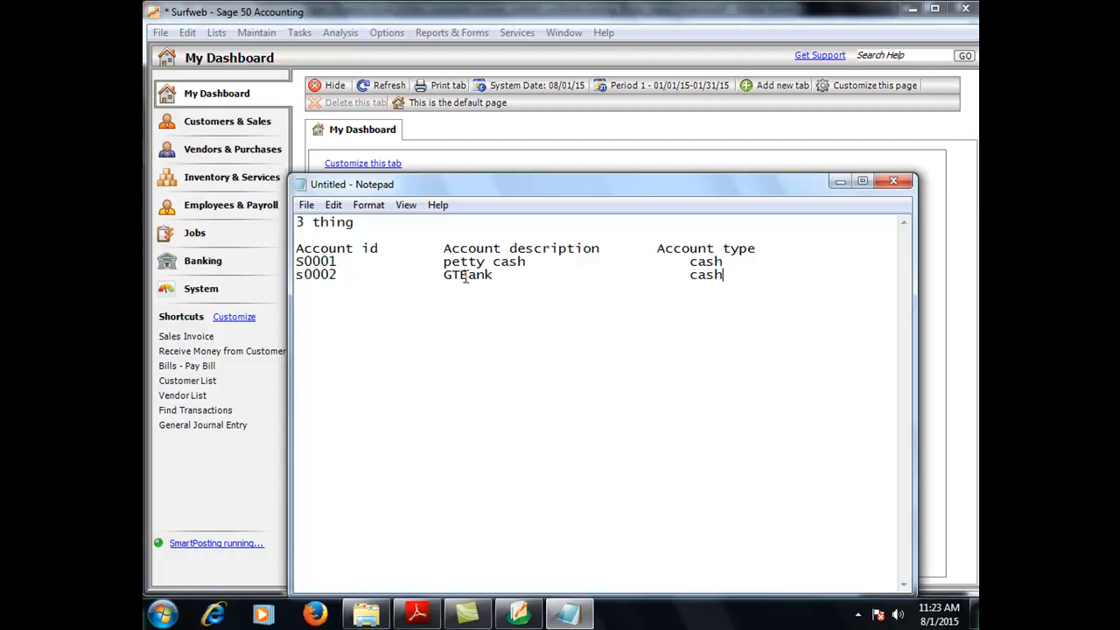
{"action": "key", "text": "Return"}
{"action": "type", "text": "s0003"}
{"action": "key", "text": "Tab"}
{"action": "key", "text": "Tab"}
{"action": "key", "text": "Tab"}
{"action": "key", "text": "BackSpace"}
Step: Finish s0003 as UBA of type cash and begin row s0004
{"action": "type", "text": "UBA"}
{"action": "key", "text": "Tab"}
{"action": "key", "text": "Tab"}
{"action": "key", "text": "Tab"}
{"action": "key", "text": "Tab"}
{"action": "type", "text": "cash"}
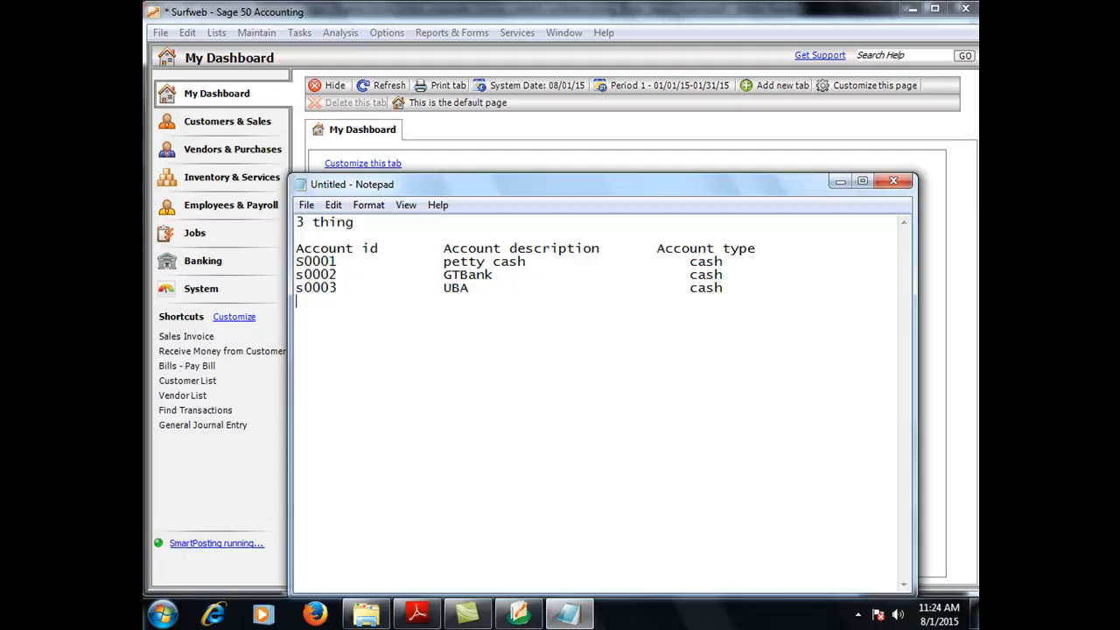
{"action": "type", "text": "Sales"}
{"action": "key", "text": "BackSpace"}
{"action": "key", "text": "BackSpace"}
{"action": "key", "text": "BackSpace"}
{"action": "type", "text": "s0004"}
{"action": "key", "text": "Tab"}
{"action": "key", "text": "Tab"}
{"action": "key", "text": "Tab"}
Step: Complete s0004 as 'Sales-Web design' with account type income
{"action": "type", "text": "Sales-"}
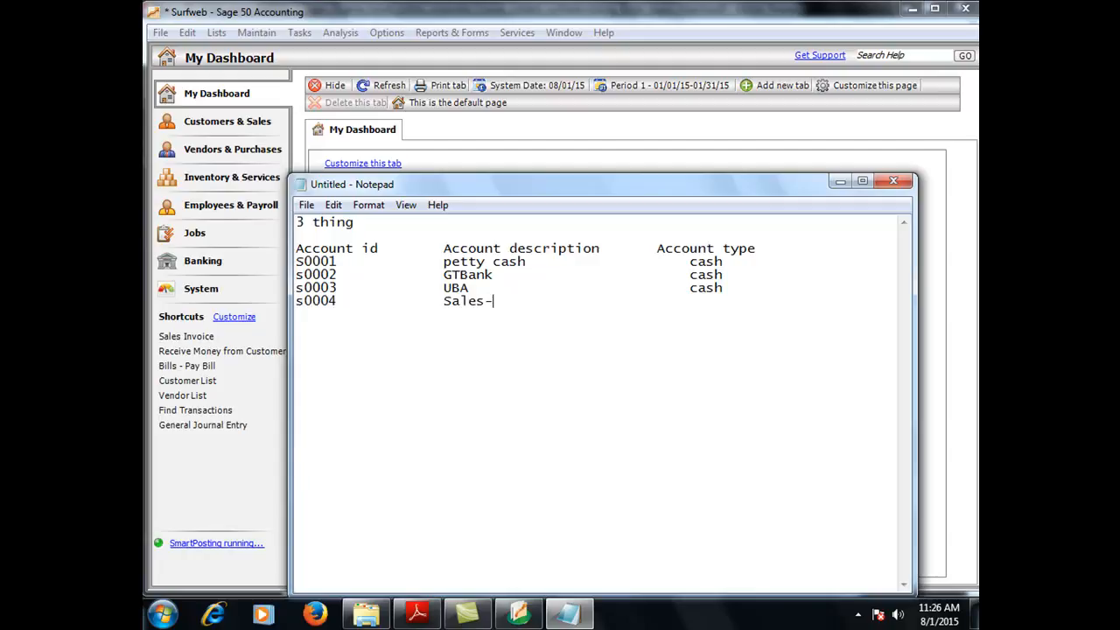
{"action": "type", "text": "Web design"}
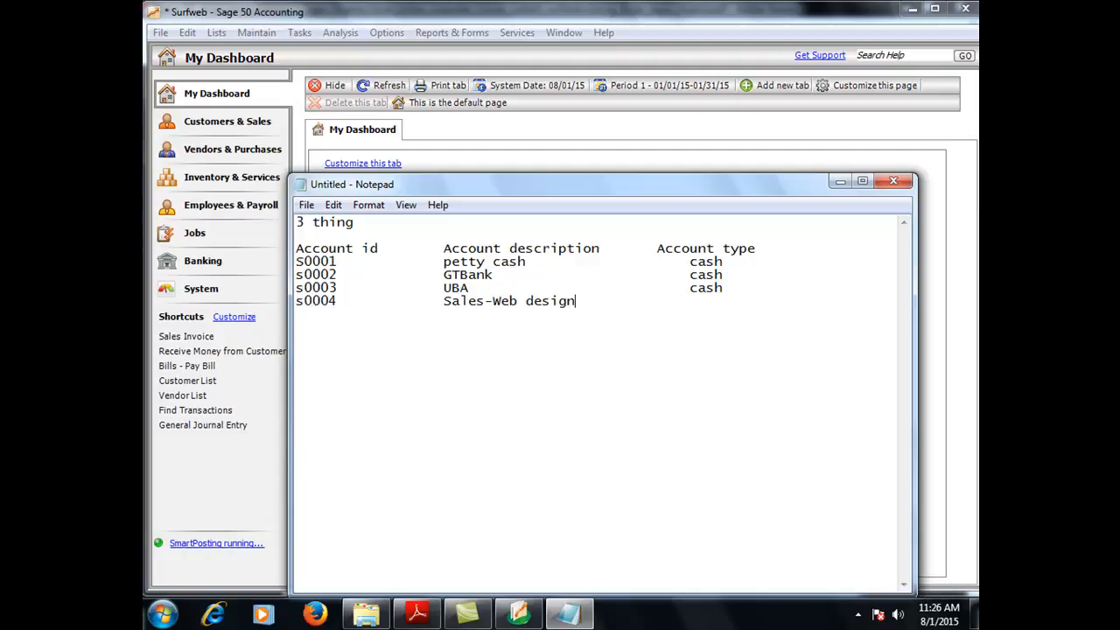
{"action": "key", "text": "Tab"}
{"action": "key", "text": "Tab"}
{"action": "type", "text": "income"}
{"action": "key", "text": "Return"}
Step: Add row s0005 'Sales-Sage 50' with type income, and begin row s0006
{"action": "type", "text": "s0005"}
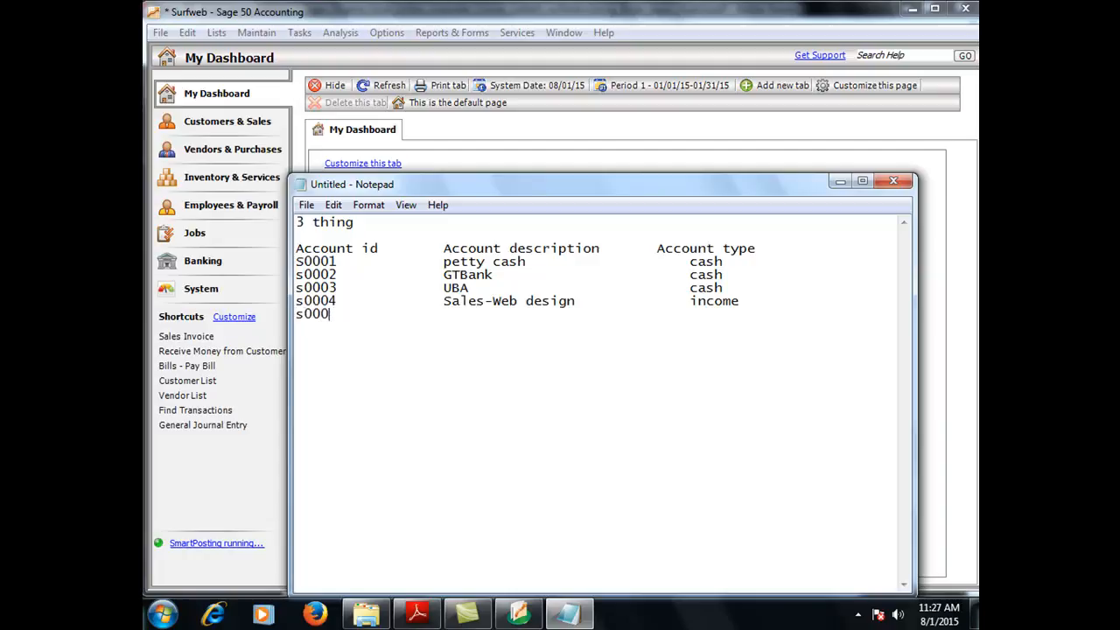
{"action": "key", "text": "Tab"}
{"action": "key", "text": "Tab"}
{"action": "key", "text": "Tab"}
{"action": "key", "text": "BackSpace"}
{"action": "type", "text": "sa"}
{"action": "key", "text": "BackSpace"}
{"action": "key", "text": "BackSpace"}
{"action": "type", "text": "Sales"}
{"action": "type", "text": "-"}
{"action": "type", "text": "Acc"}
{"action": "type", "text": "t App"}
{"action": "key", "text": "BackSpace"}
{"action": "key", "text": "BackSpace"}
{"action": "key", "text": "BackSpace"}
{"action": "key", "text": "BackSpace"}
{"action": "key", "text": "BackSpace"}
{"action": "key", "text": "BackSpace"}
{"action": "key", "text": "BackSpace"}
{"action": "key", "text": "BackSpace"}
{"action": "type", "text": "Sage 50"}
Step: Give s0006 the description 'Sales-Web hosting' and type income
{"action": "key", "text": "Tab"}
{"action": "key", "text": "Tab"}
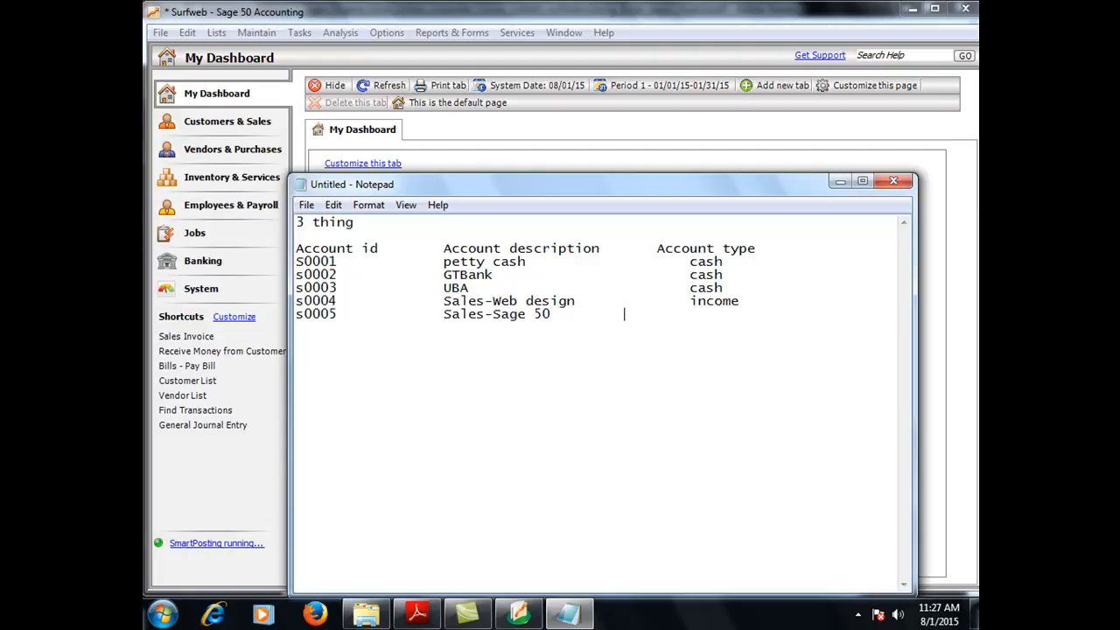
{"action": "type", "text": "ino"}
{"action": "key", "text": "BackSpace"}
{"action": "type", "text": "come "}
{"action": "type", "text": "s000"}
{"action": "type", "text": "6"}
{"action": "key", "text": "Tab"}
{"action": "key", "text": "Tab"}
{"action": "key", "text": "Tab"}
{"action": "key", "text": "BackSpace"}
{"action": "type", "text": "We"}
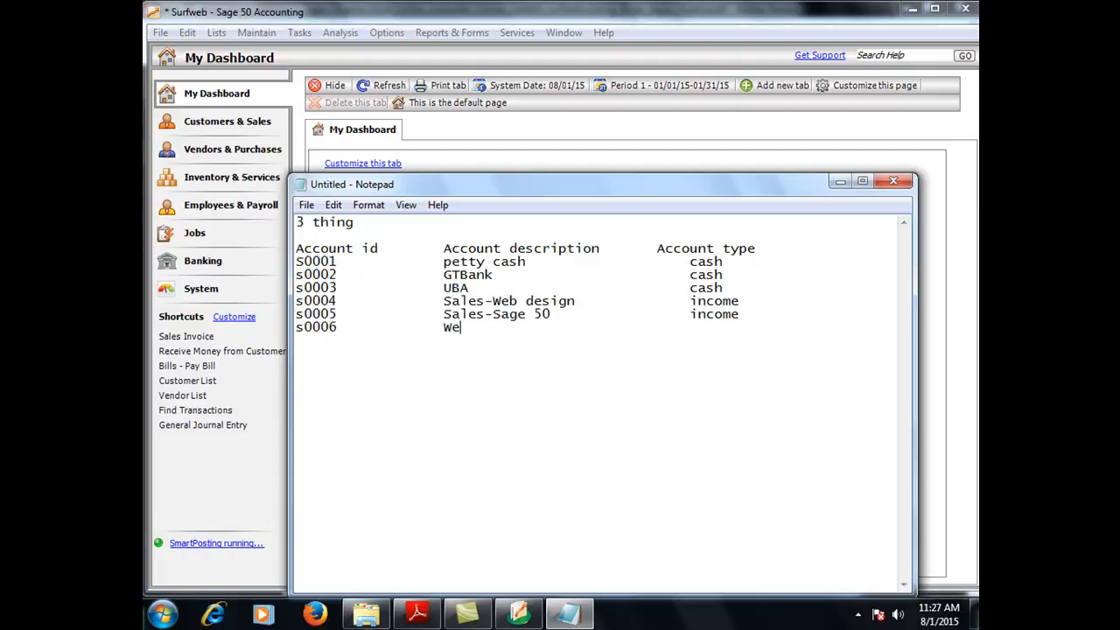
{"action": "type", "text": "b hosting"}
{"action": "key", "text": "Left"}
{"action": "key", "text": "Left"}
{"action": "key", "text": "Left"}
{"action": "key", "text": "Left"}
{"action": "key", "text": "Left"}
{"action": "key", "text": "Left"}
{"action": "key", "text": "Left"}
{"action": "key", "text": "Left"}
{"action": "key", "text": "Left"}
{"action": "key", "text": "Left"}
{"action": "key", "text": "Left"}
{"action": "type", "text": "Sales"}
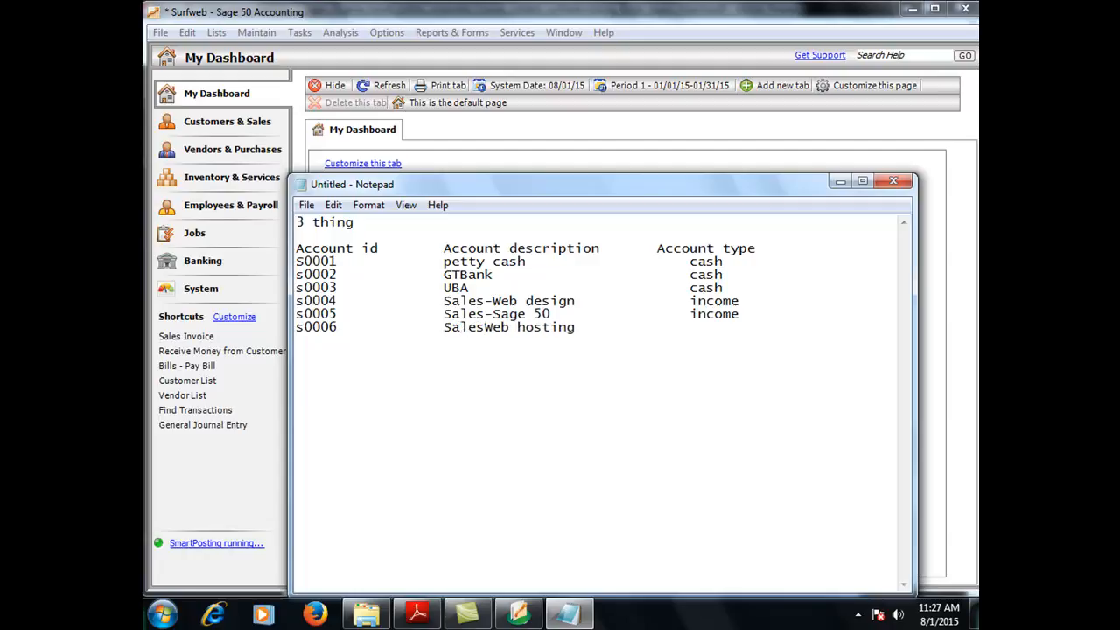
{"action": "type", "text": "-"}
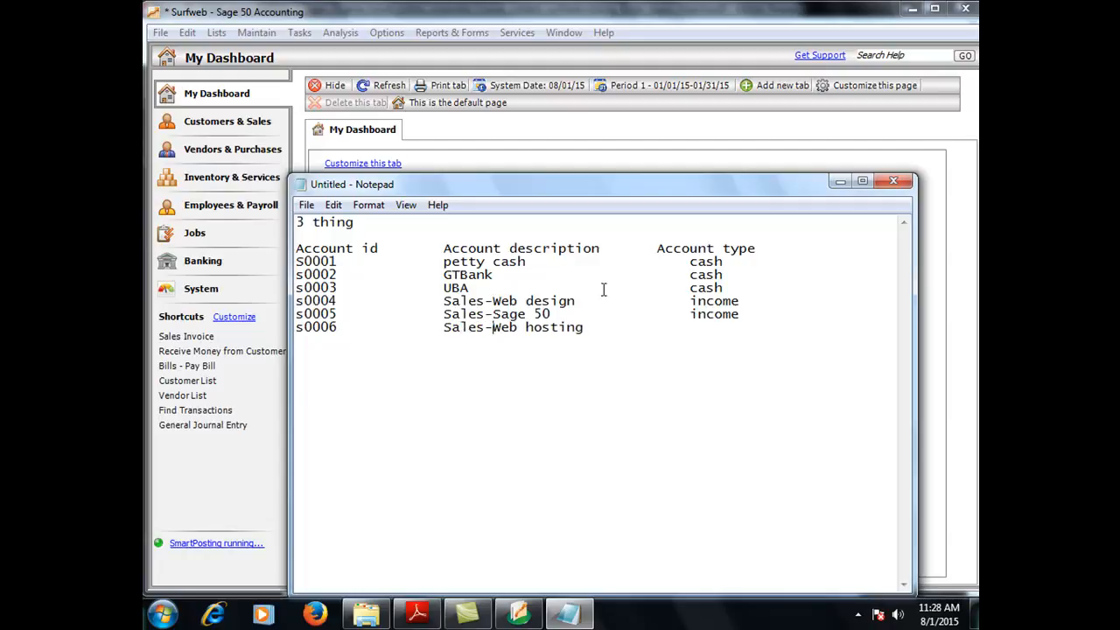
{"action": "key", "text": "Tab"}
{"action": "key", "text": "Tab"}
{"action": "type", "text": "ino"}
{"action": "type", "text": "ome"}
{"action": "left_click_drag", "start_coordinate": [295, 301], "coordinate": [771, 344]}
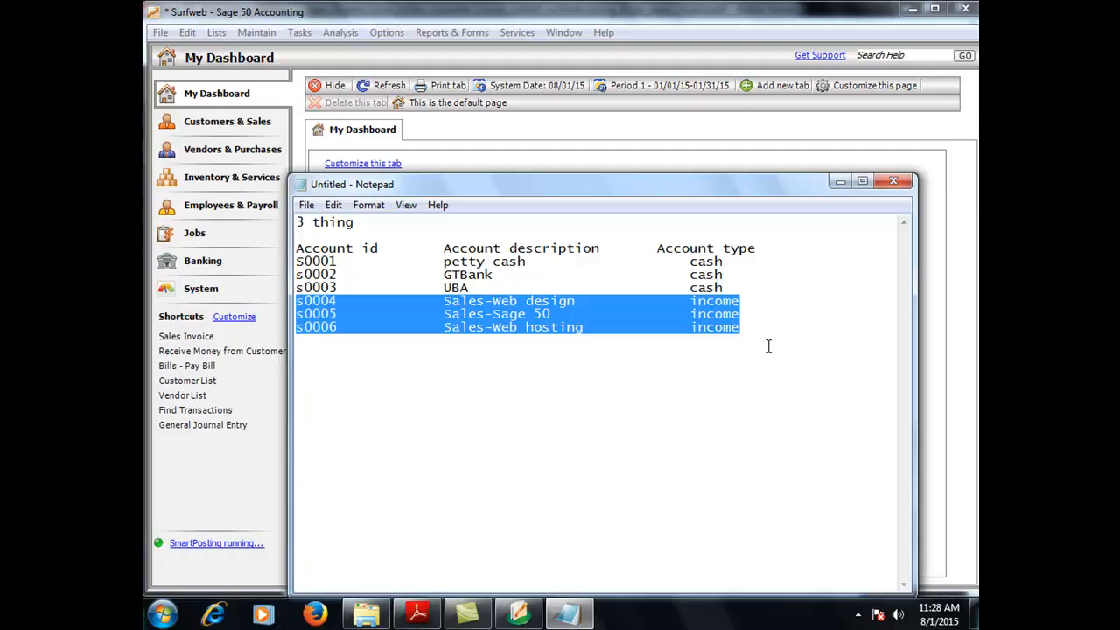
{"action": "left_click", "coordinate": [567, 341]}
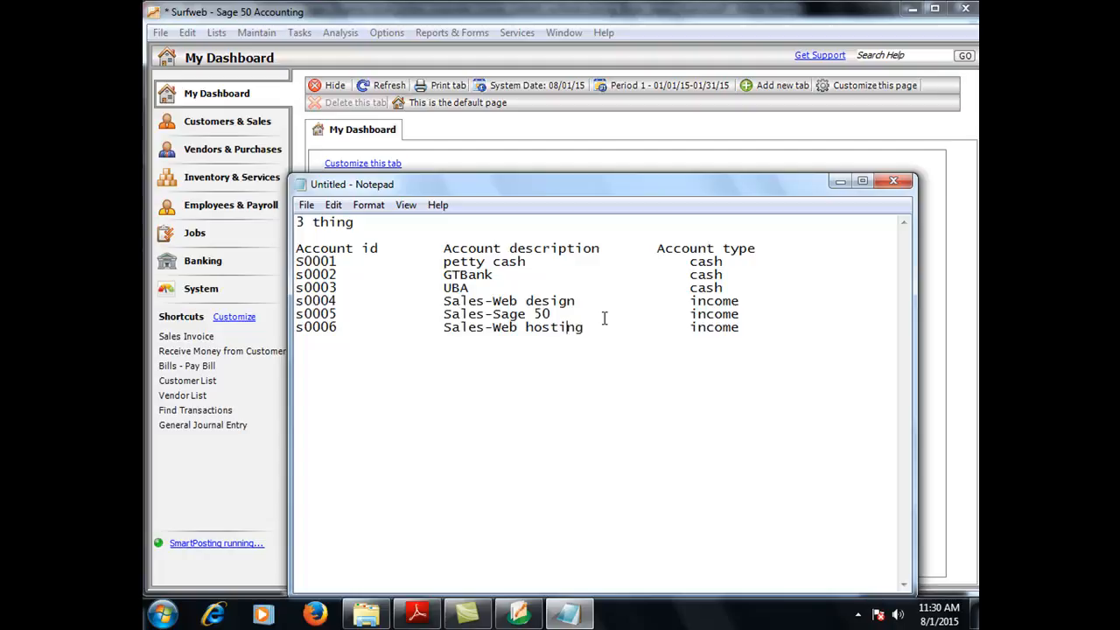
{"action": "left_click", "coordinate": [744, 326]}
Step: Add row s0007 'Product-web design' with type Cost of sales, and start row s0008
{"action": "key", "text": "Return"}
{"action": "type", "text": "s0007"}
{"action": "key", "text": "Tab"}
{"action": "key", "text": "Tab"}
{"action": "key", "text": "Tab"}
{"action": "left_click", "coordinate": [427, 340]}
{"action": "type", "text": "Product"}
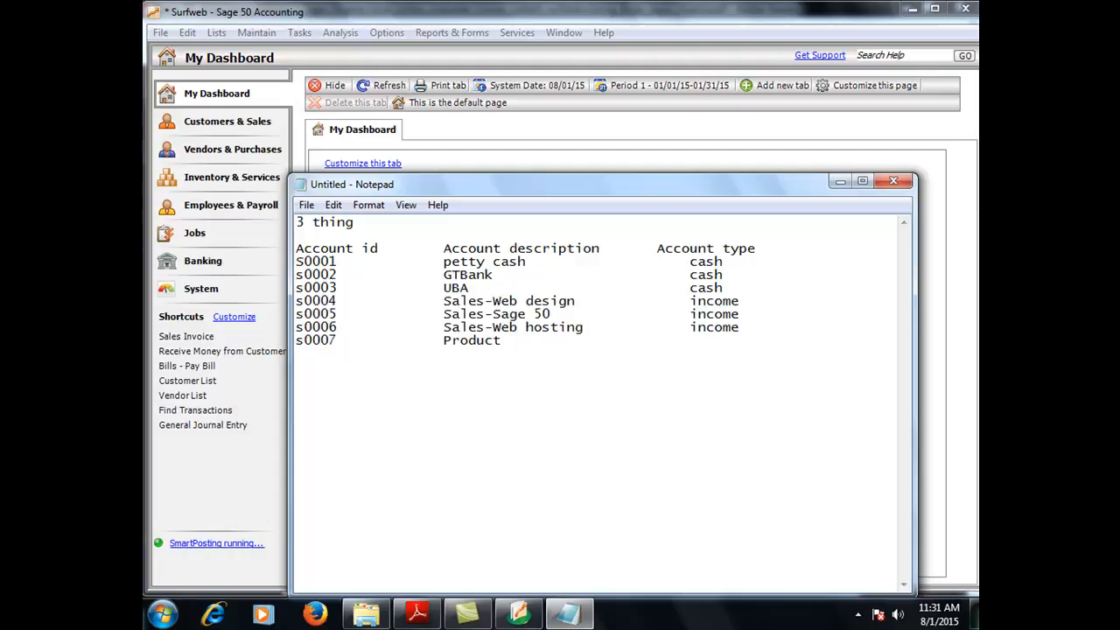
{"action": "type", "text": "-web design"}
{"action": "key", "text": "Tab"}
{"action": "key", "text": "Tab"}
{"action": "type", "text": "Cost "}
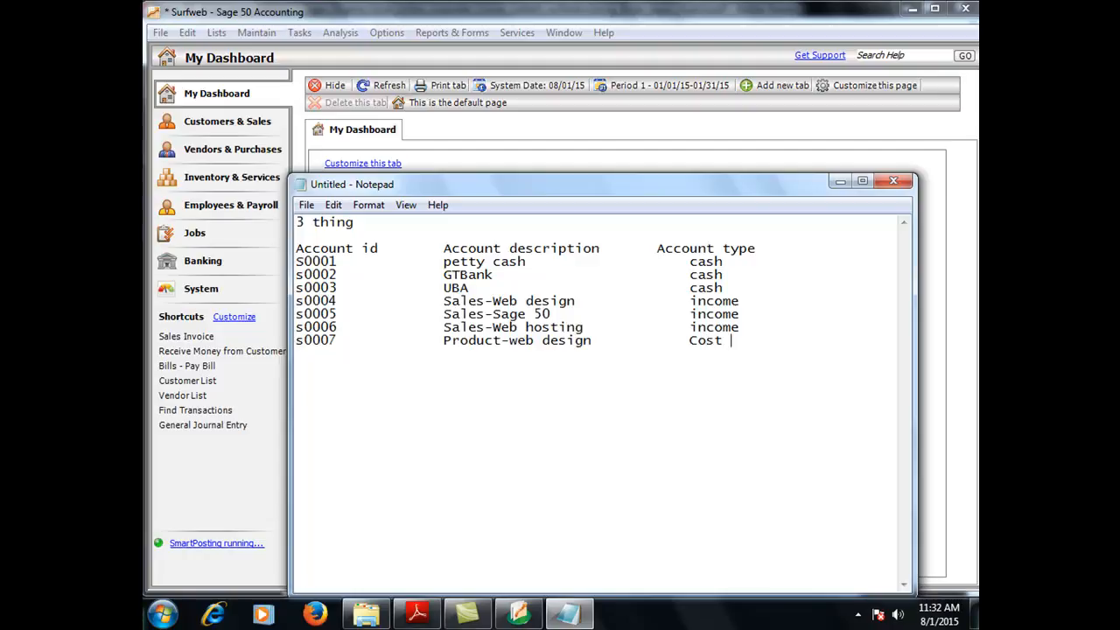
{"action": "type", "text": "of sales "}
{"action": "type", "text": "s000"}
{"action": "type", "text": "8"}
{"action": "key", "text": "Tab"}
{"action": "key", "text": "Tab"}
{"action": "key", "text": "Tab"}
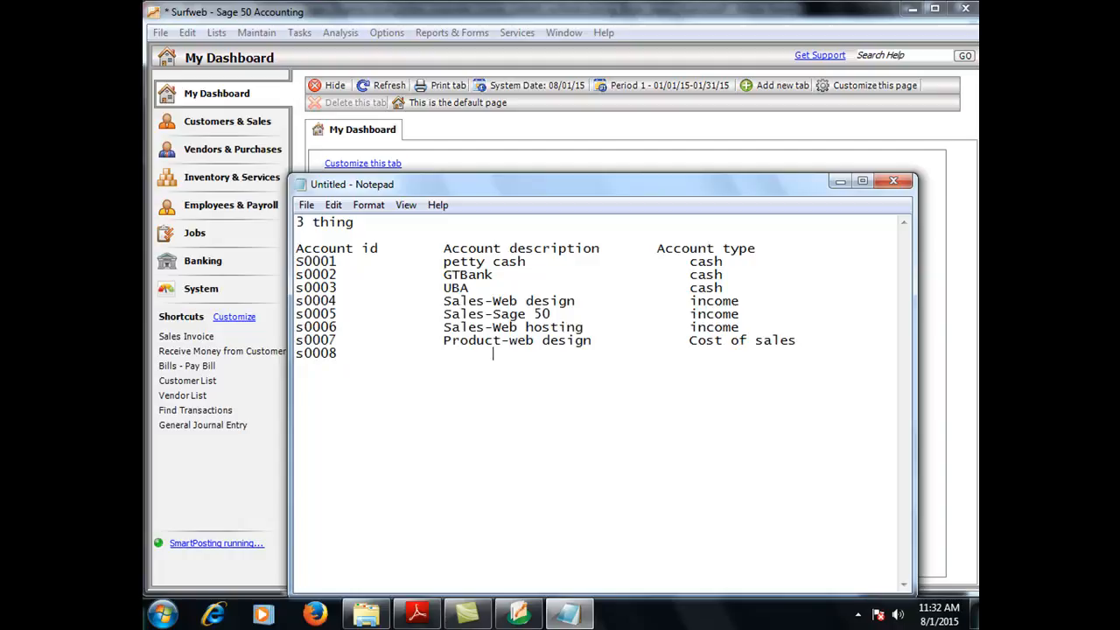
Step: Complete s0008 as 'product-sage 50' of type cost of sales, and start row s0009
{"action": "key", "text": "BackSpace"}
{"action": "type", "text": "product-w"}
{"action": "key", "text": "BackSpace"}
{"action": "type", "text": "sage"}
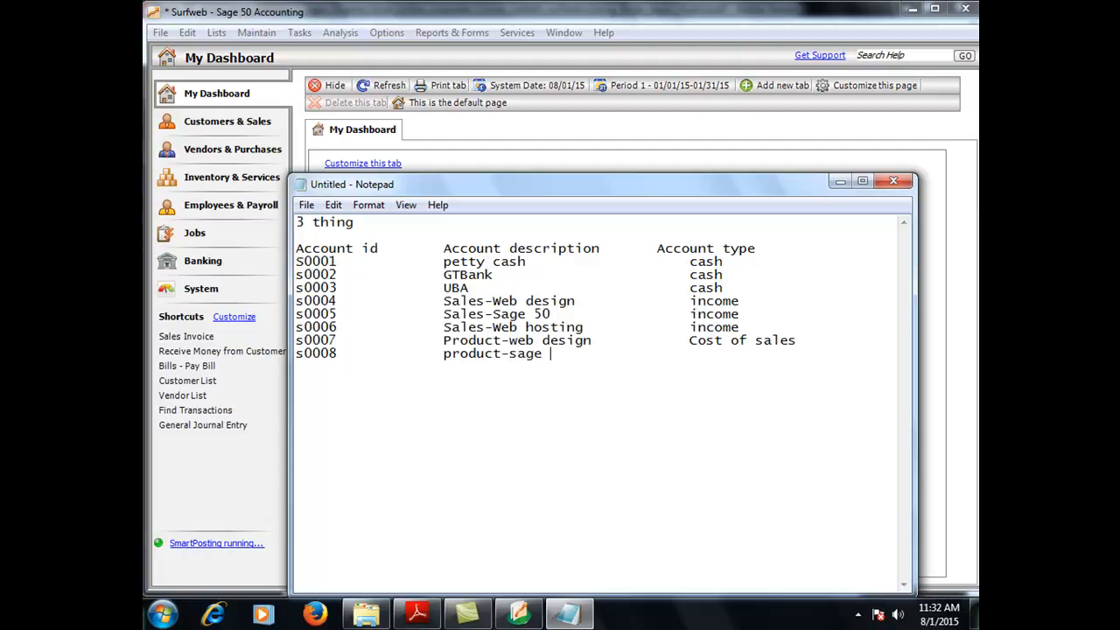
{"action": "type", "text": " 50"}
{"action": "key", "text": "Tab"}
{"action": "key", "text": "Tab"}
{"action": "type", "text": "cost of sales"}
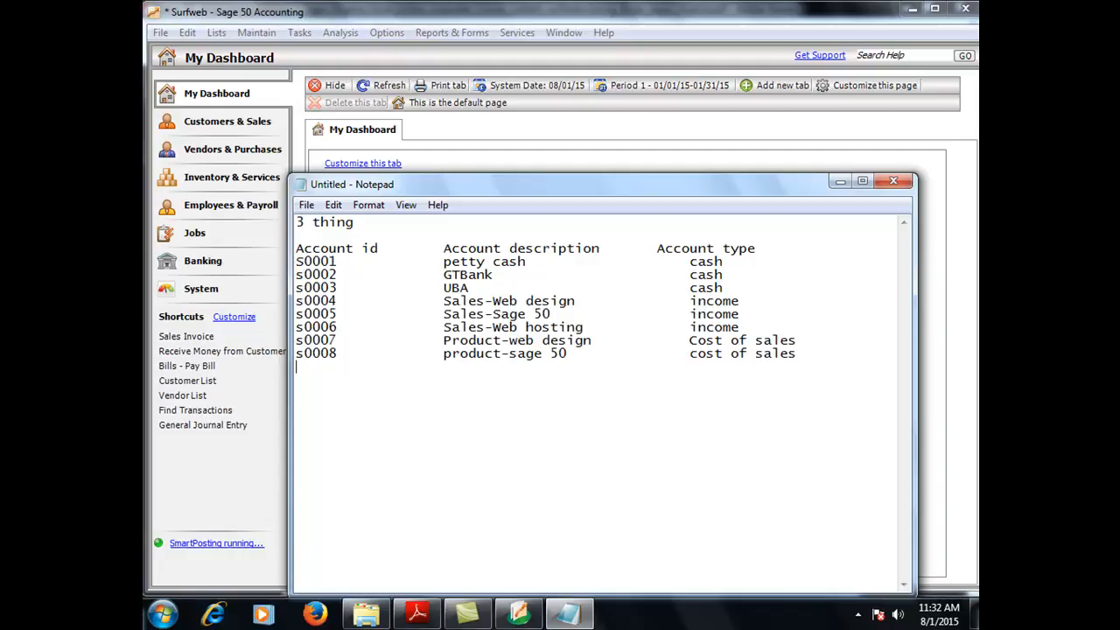
{"action": "type", "text": "s0009"}
Step: Give s0009 the description 'product-web hosting' and type Cost of sales
{"action": "key", "text": "Tab"}
{"action": "key", "text": "Tab"}
{"action": "key", "text": "Tab"}
{"action": "type", "text": "product-web"}
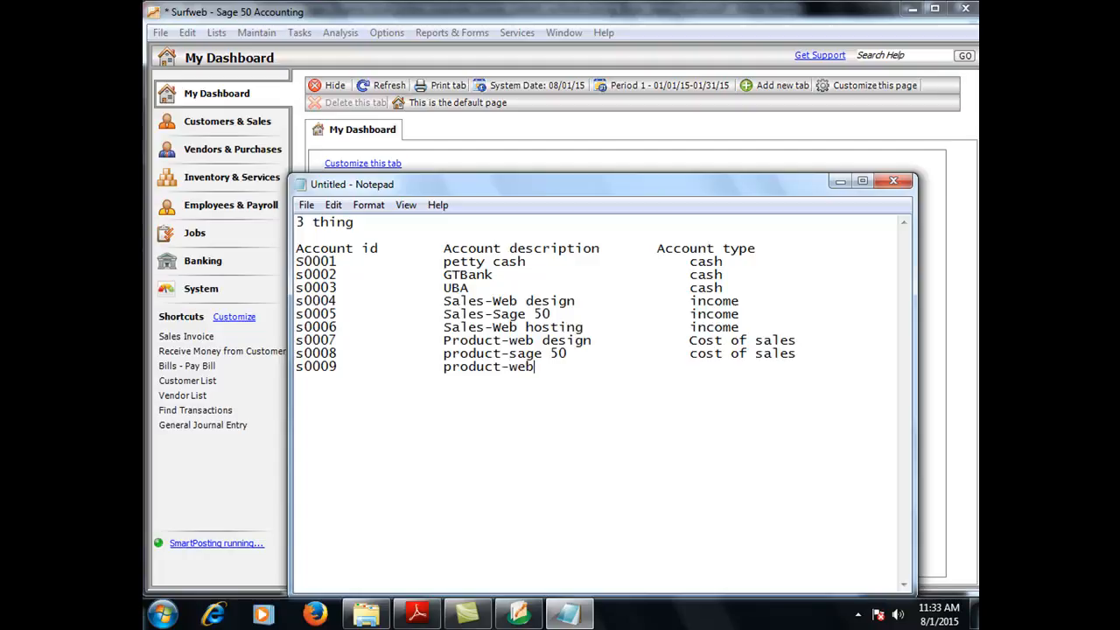
{"action": "type", "text": " hosting"}
{"action": "key", "text": "Tab"}
{"action": "key", "text": "Tab"}
{"action": "type", "text": "c"}
{"action": "key", "text": "BackSpace"}
{"action": "type", "text": "Cost of sales"}
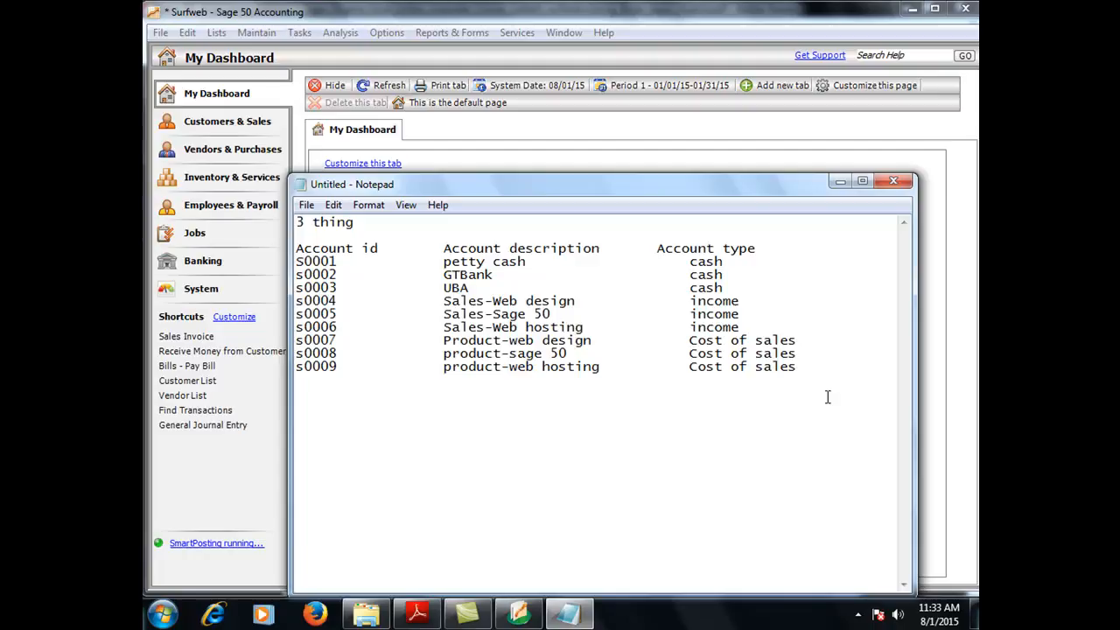
Step: Clear the highlight on the last row and raise the Notepad window higher on screen
{"action": "left_click_drag", "start_coordinate": [797, 367], "coordinate": [731, 367]}
{"action": "left_click", "coordinate": [805, 368]}
{"action": "left_click_drag", "start_coordinate": [460, 180], "coordinate": [461, 188]}
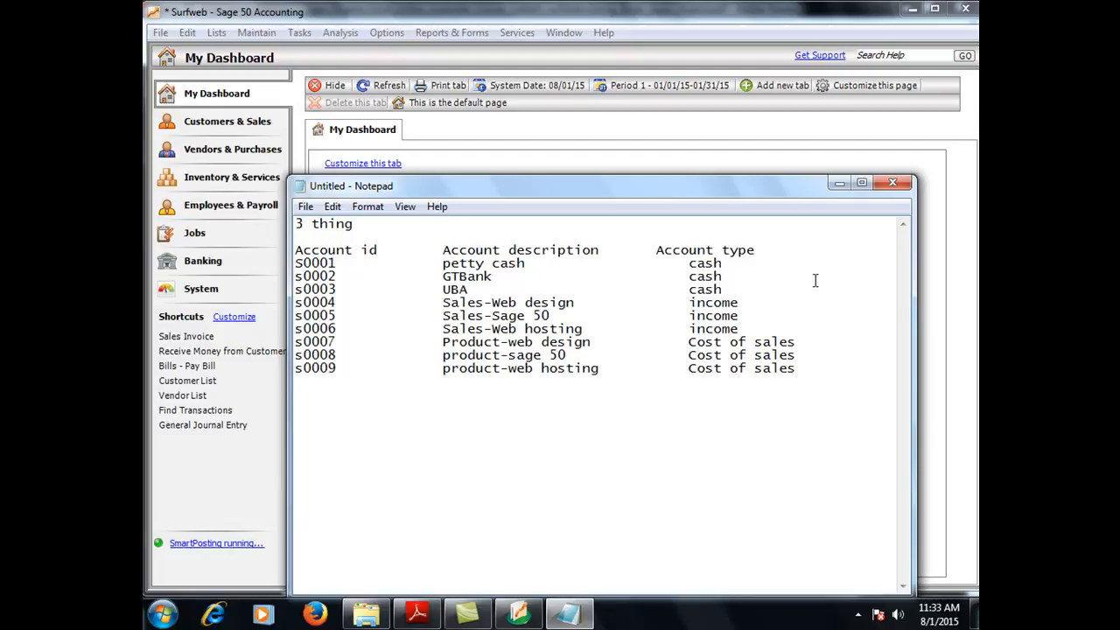
{"action": "left_click_drag", "start_coordinate": [784, 189], "coordinate": [783, 150]}
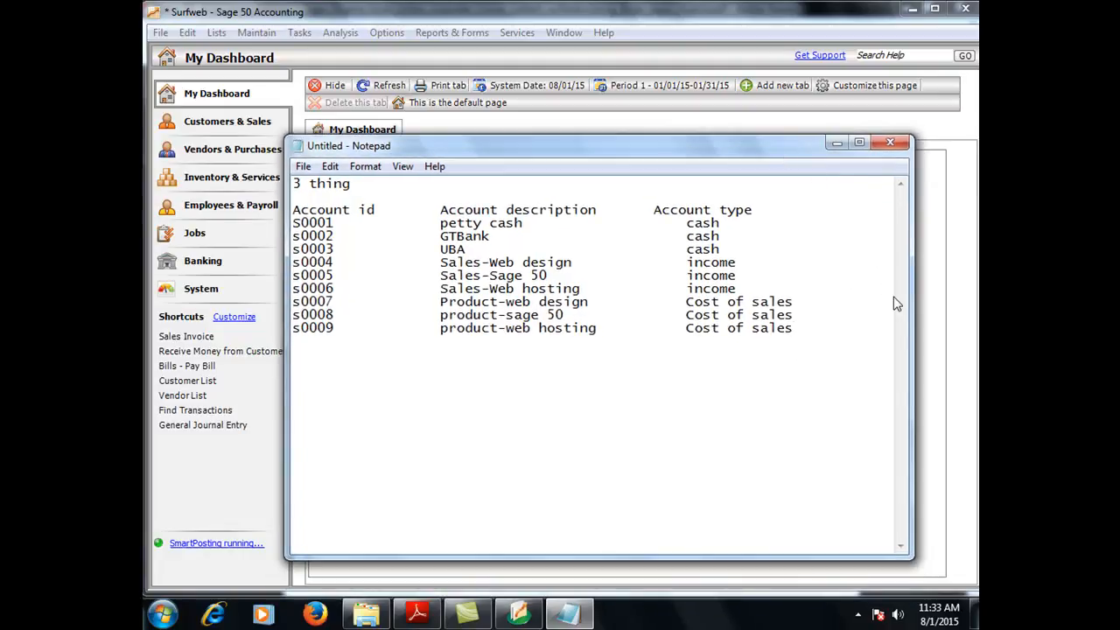
{"action": "key", "text": "Return"}
{"action": "key", "text": "Return"}
{"action": "key", "text": "Return"}
{"action": "key", "text": "Return"}
{"action": "key", "text": "Return"}
{"action": "key", "text": "Return"}
{"action": "key", "text": "Return"}
{"action": "key", "text": "Return"}
{"action": "key", "text": "Return"}
{"action": "key", "text": "Return"}
{"action": "key", "text": "Return"}
{"action": "key", "text": "Return"}
{"action": "key", "text": "Return"}
{"action": "key", "text": "Return"}
{"action": "key", "text": "Return"}
Step: Save the Notepad document under the name 'chart'
{"action": "left_click", "coordinate": [304, 168]}
{"action": "left_click", "coordinate": [346, 240]}
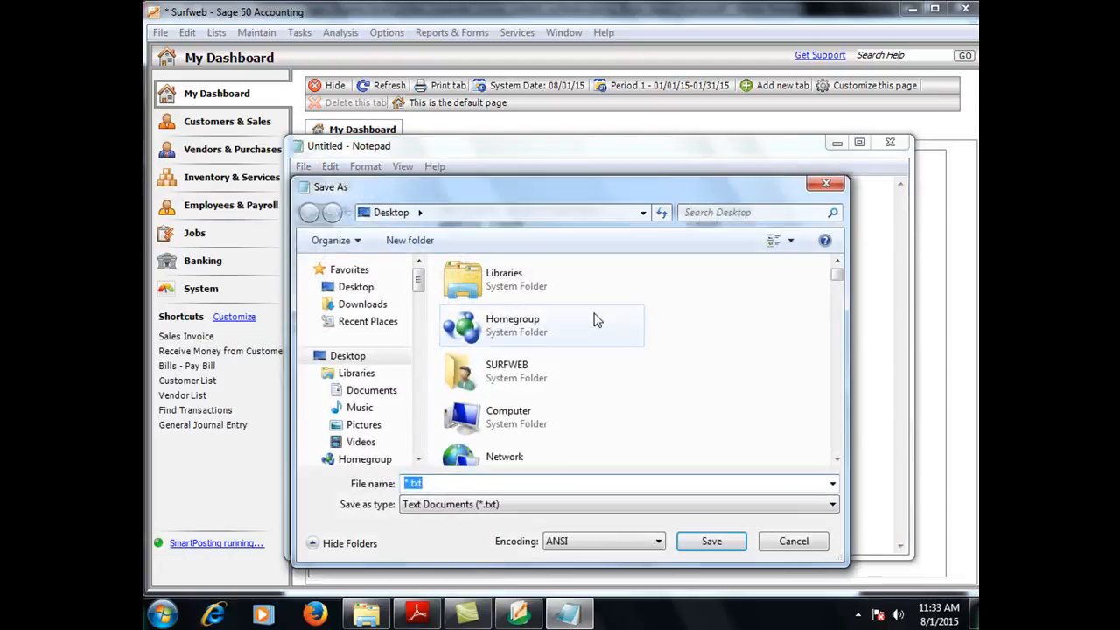
{"action": "type", "text": "chart"}
{"action": "key", "text": "Return"}
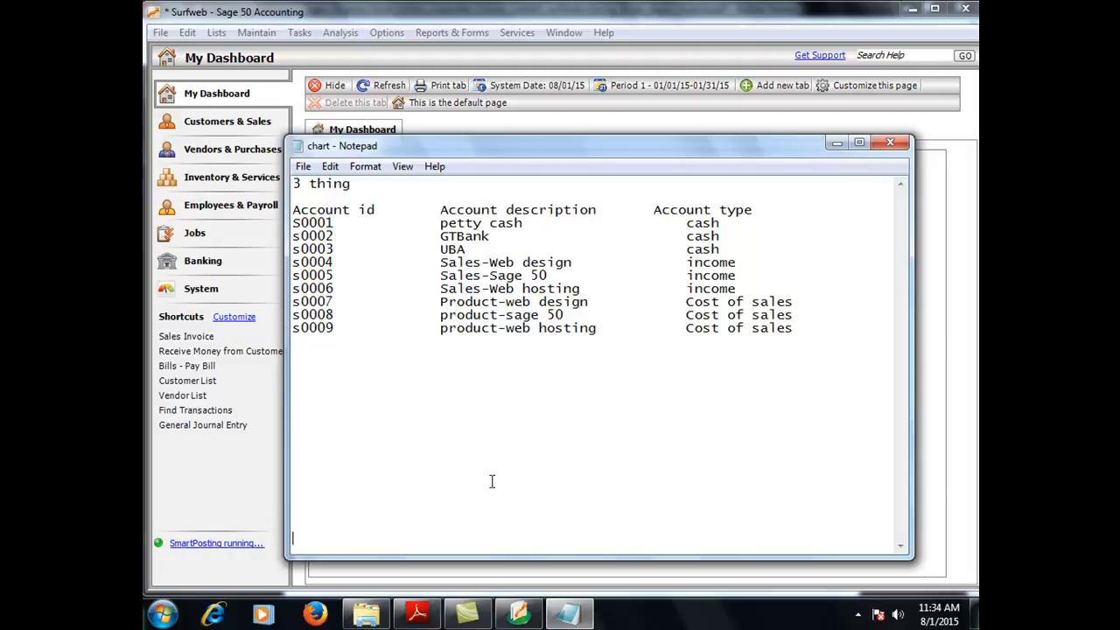
Step: Below the account list, type the line 'account receivable -------customers'
{"action": "scroll", "coordinate": [738, 546], "scroll_direction": "down", "scroll_amount": 1}
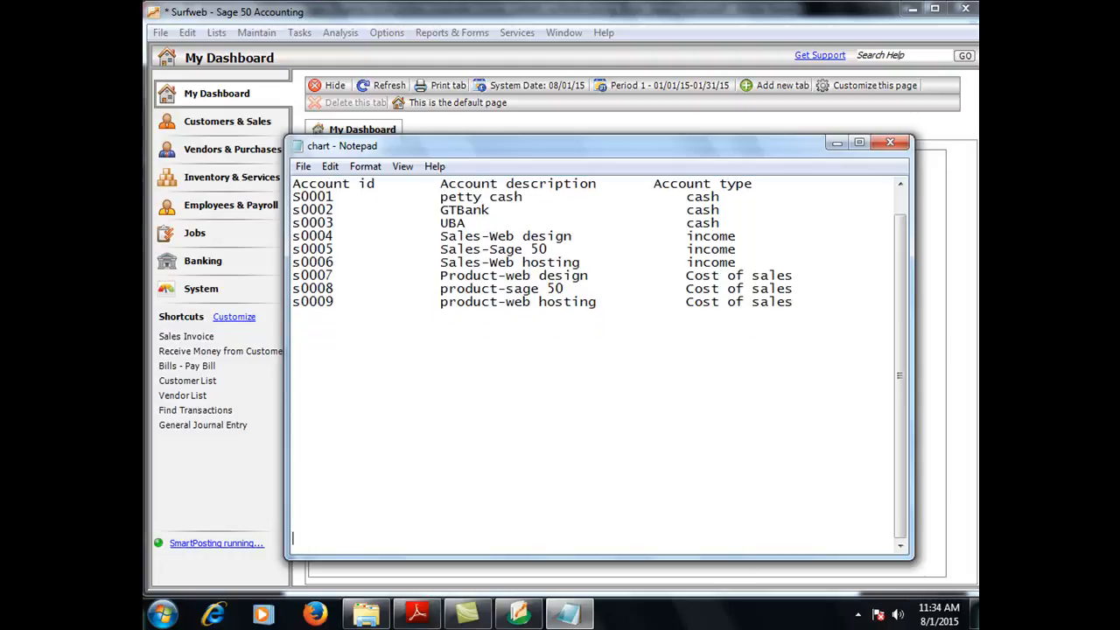
{"action": "type", "text": "account receivab"}
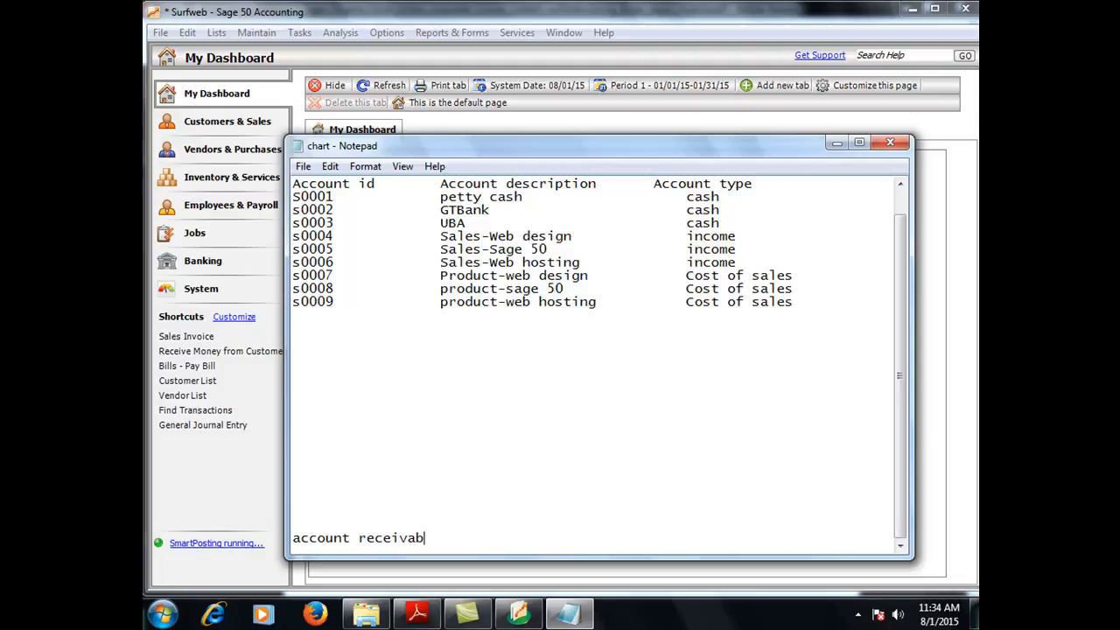
{"action": "type", "text": "le -------customers"}
{"action": "key", "text": "Return"}
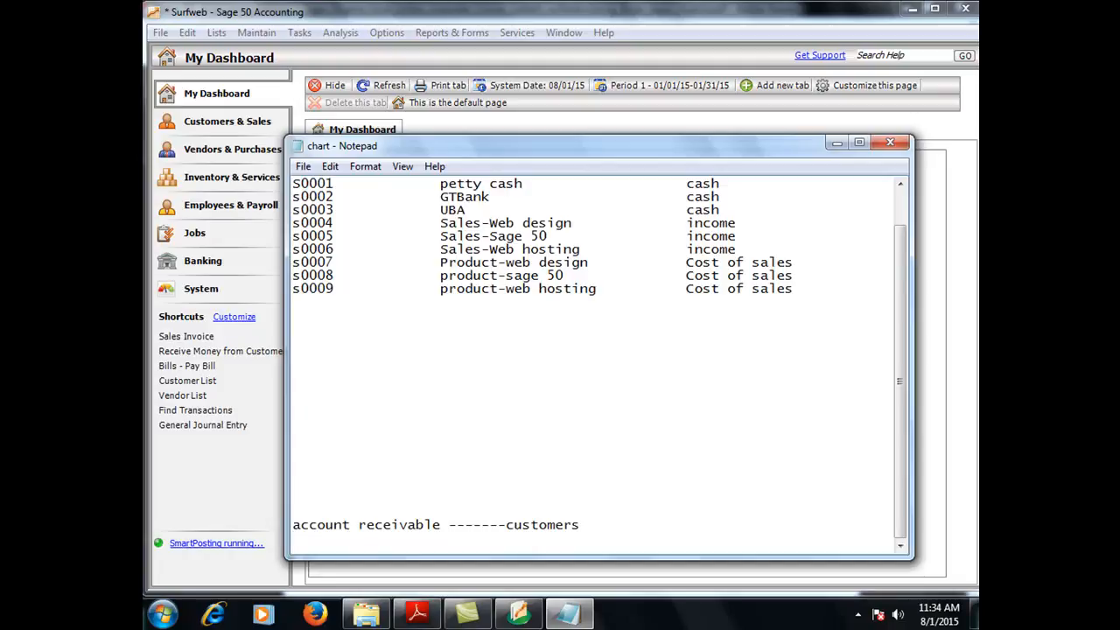
Step: Add 'account payable ----------vendors' and begin a 'bank and cash' line with dashes
{"action": "type", "text": "account payable "}
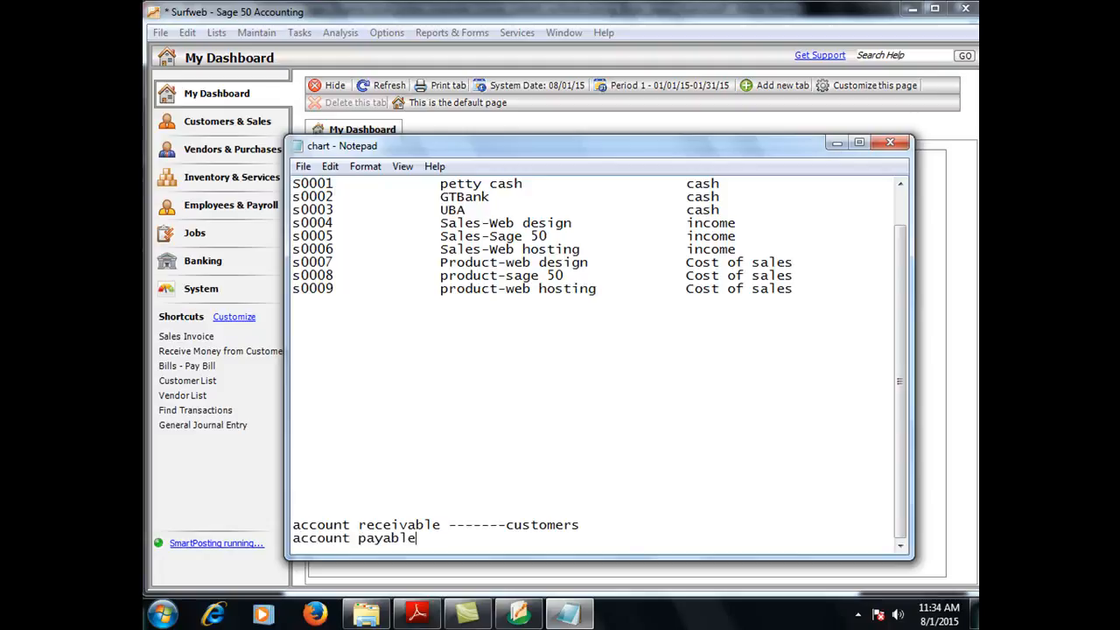
{"action": "type", "text": "----------vendors"}
{"action": "key", "text": "Return"}
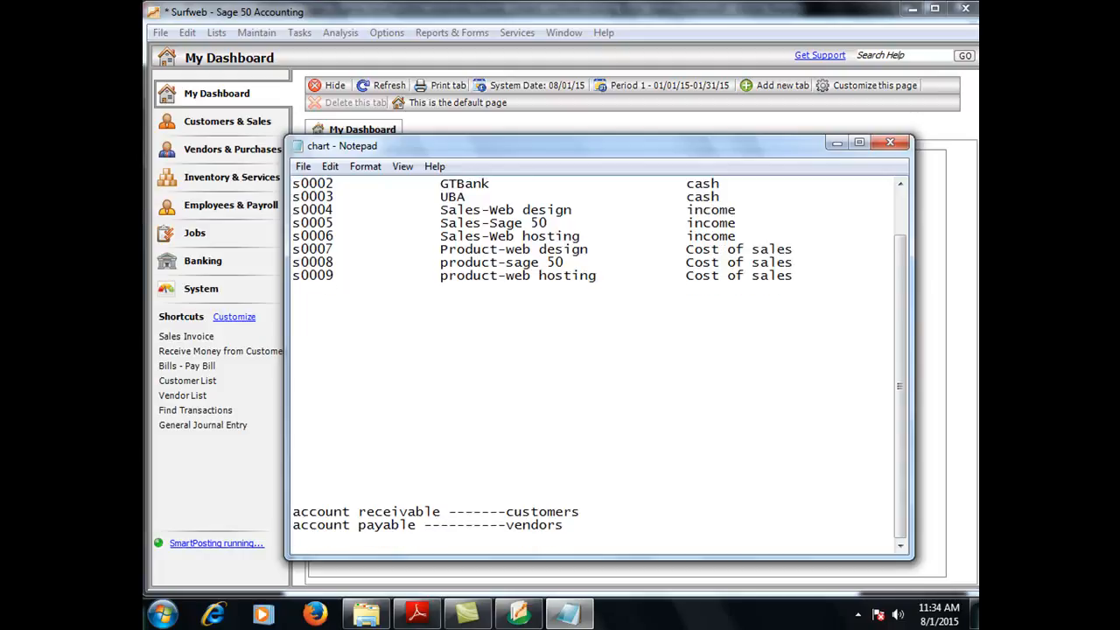
{"action": "type", "text": "bank and cash-------------"}
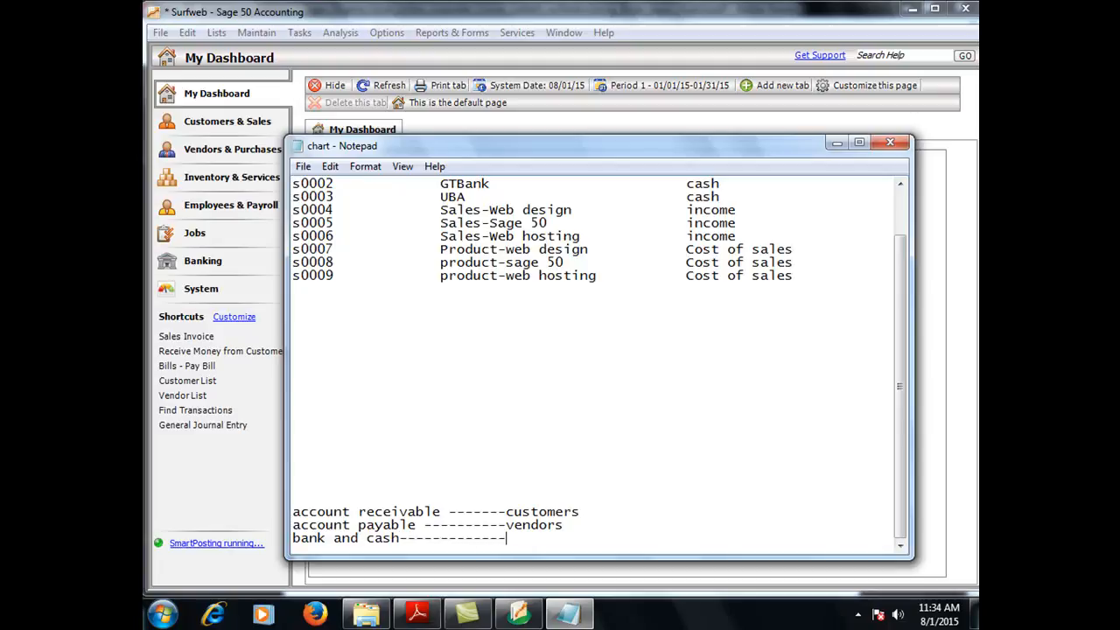
{"action": "type", "text": "cash"}
Step: Finish 'bank and cash' paired with cash, then add 'inventory' paired with 'stock'
{"action": "key", "text": "Return"}
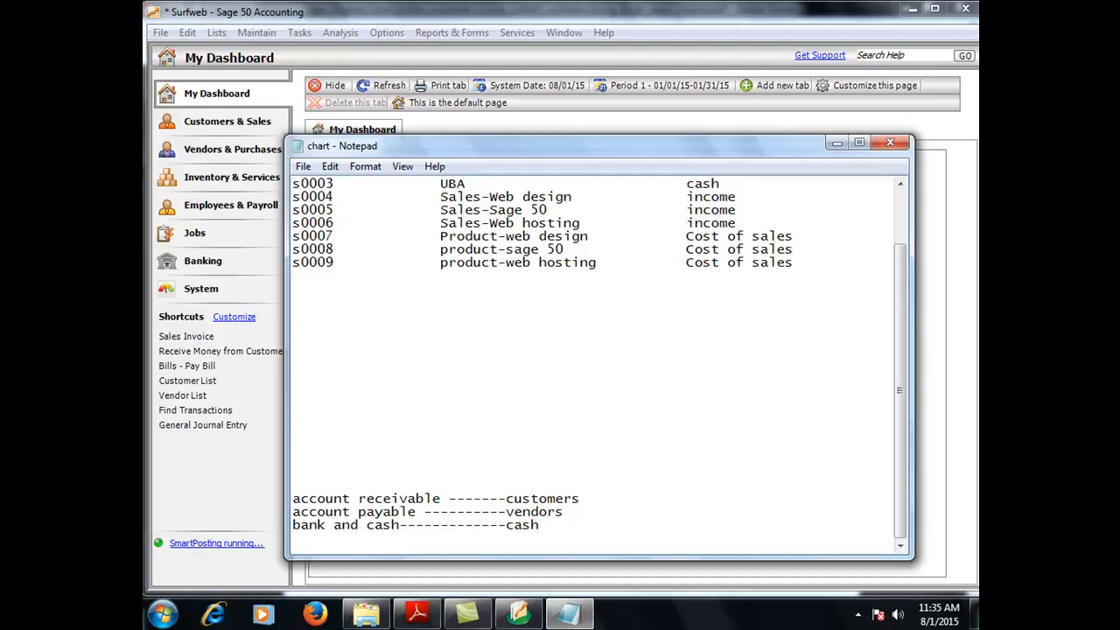
{"action": "type", "text": "inventory--------------------"}
{"action": "key", "text": "BackSpace"}
{"action": "key", "text": "BackSpace"}
{"action": "key", "text": "BackSpace"}
{"action": "key", "text": "BackSpace"}
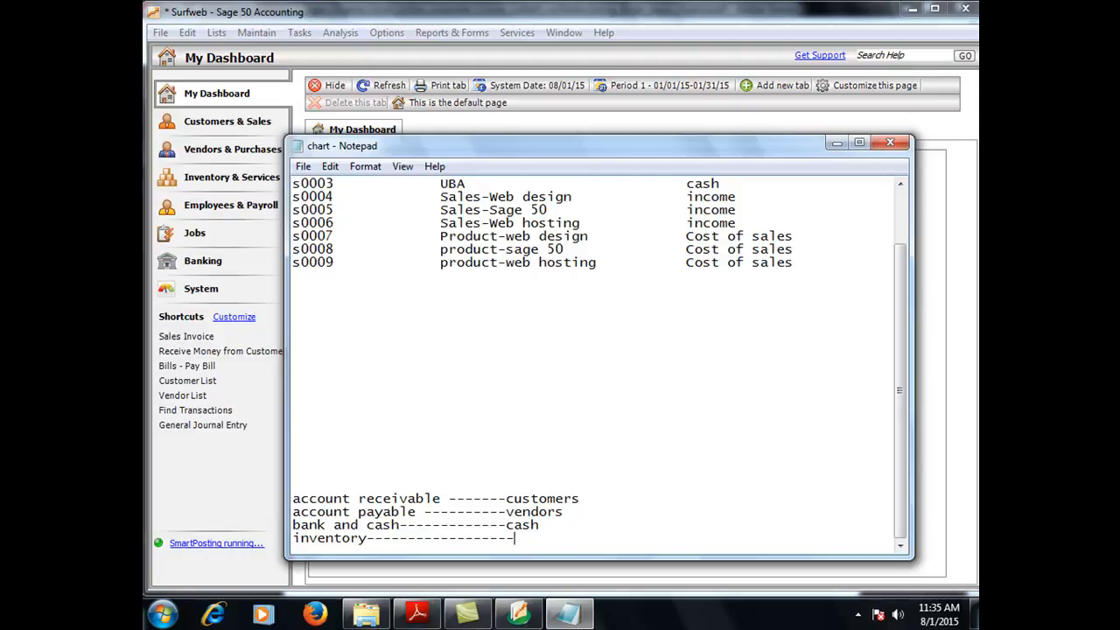
{"action": "type", "text": "stock"}
Step: Start an 'expense' line with dashes and highlight the account payable line
{"action": "key", "text": "Return"}
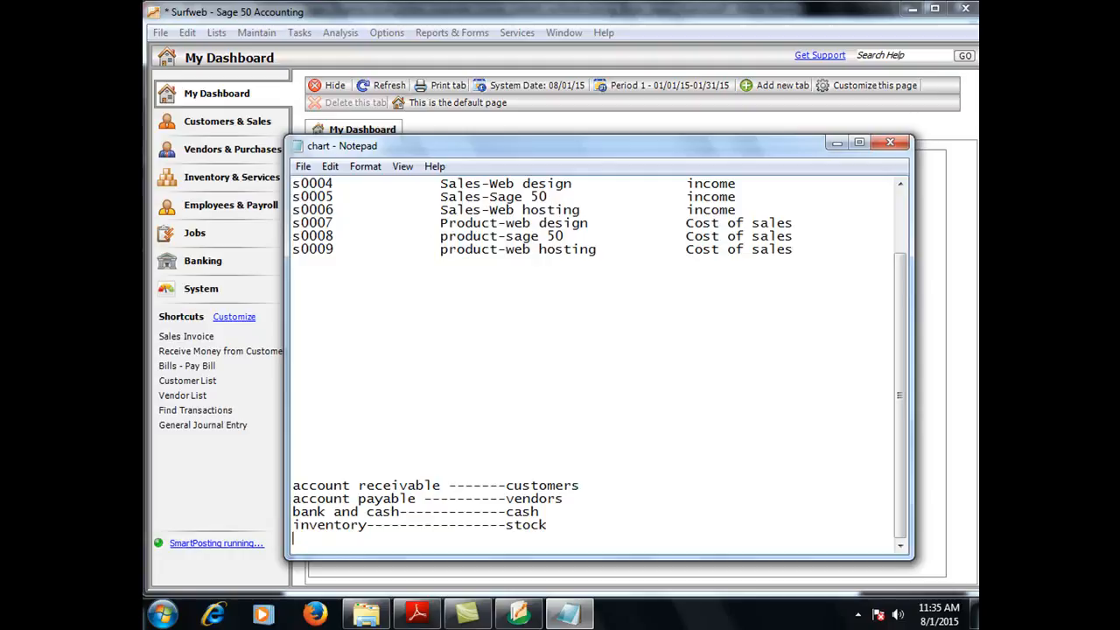
{"action": "type", "text": "expense----------------------"}
{"action": "key", "text": "BackSpace"}
{"action": "key", "text": "BackSpace"}
{"action": "left_click_drag", "start_coordinate": [293, 499], "coordinate": [573, 501]}
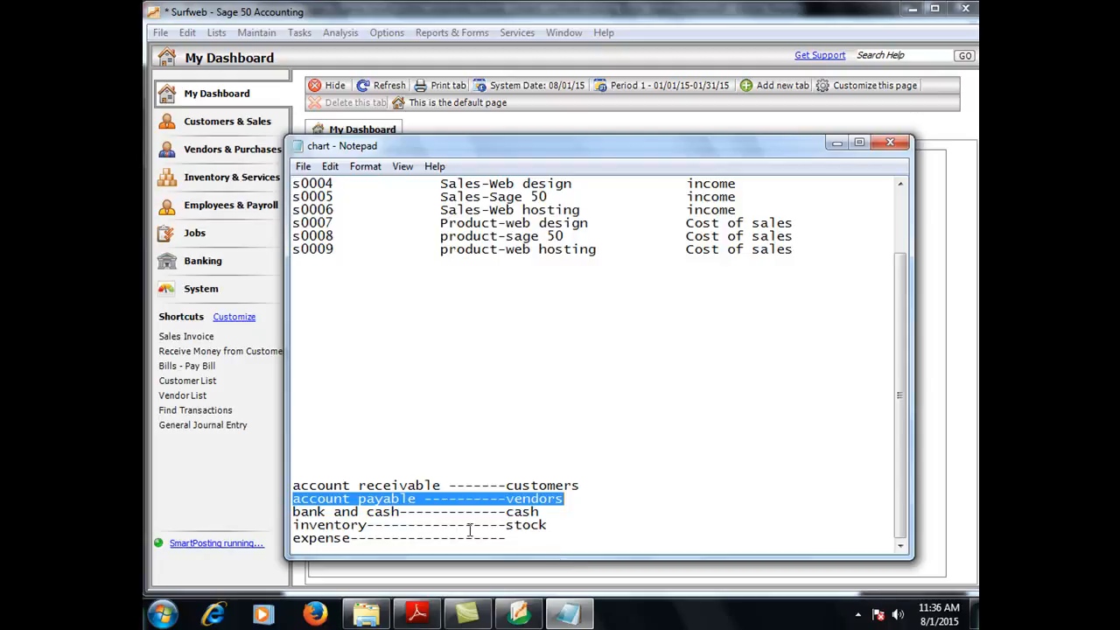
Step: Append '/ creditor' after account payable and '/debtor' after account receivable
{"action": "left_click", "coordinate": [426, 499]}
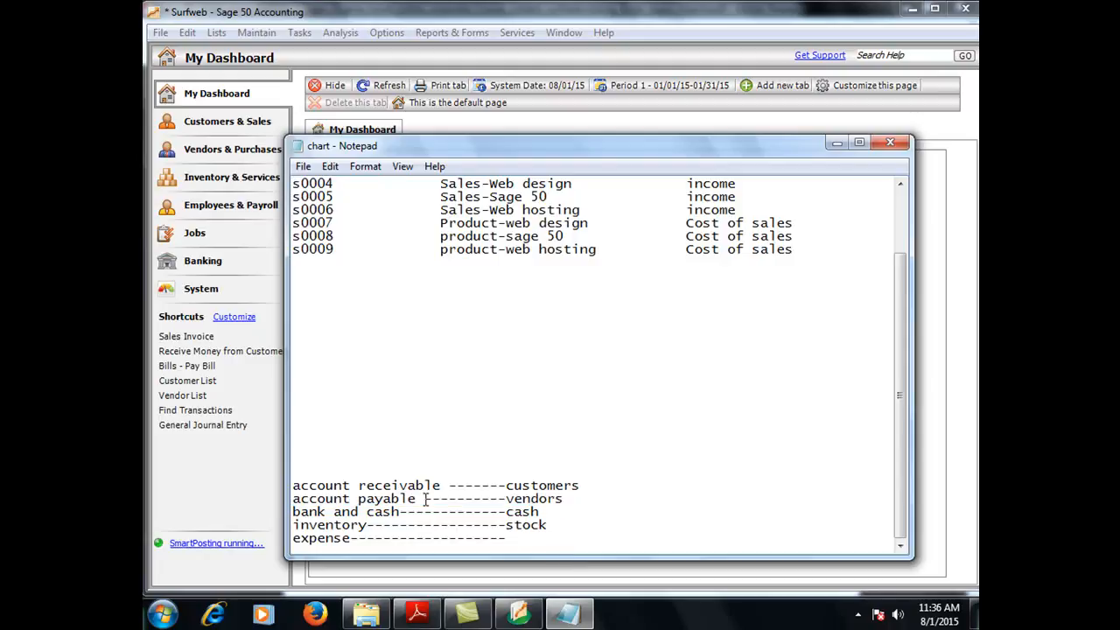
{"action": "type", "text": "/ "}
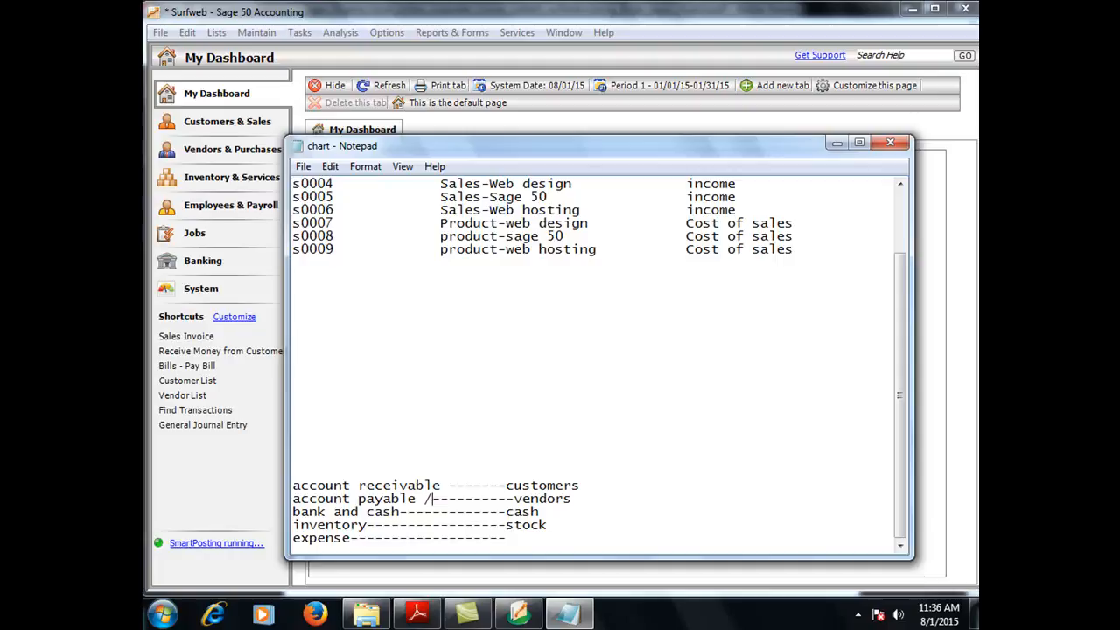
{"action": "type", "text": "cre"}
{"action": "type", "text": "di"}
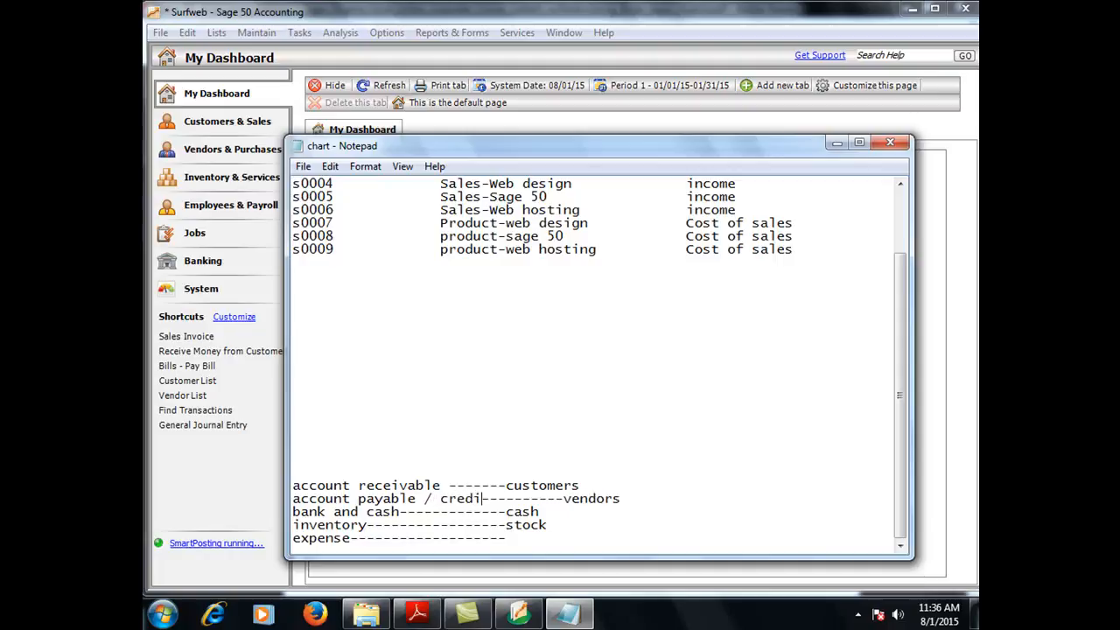
{"action": "type", "text": "tor"}
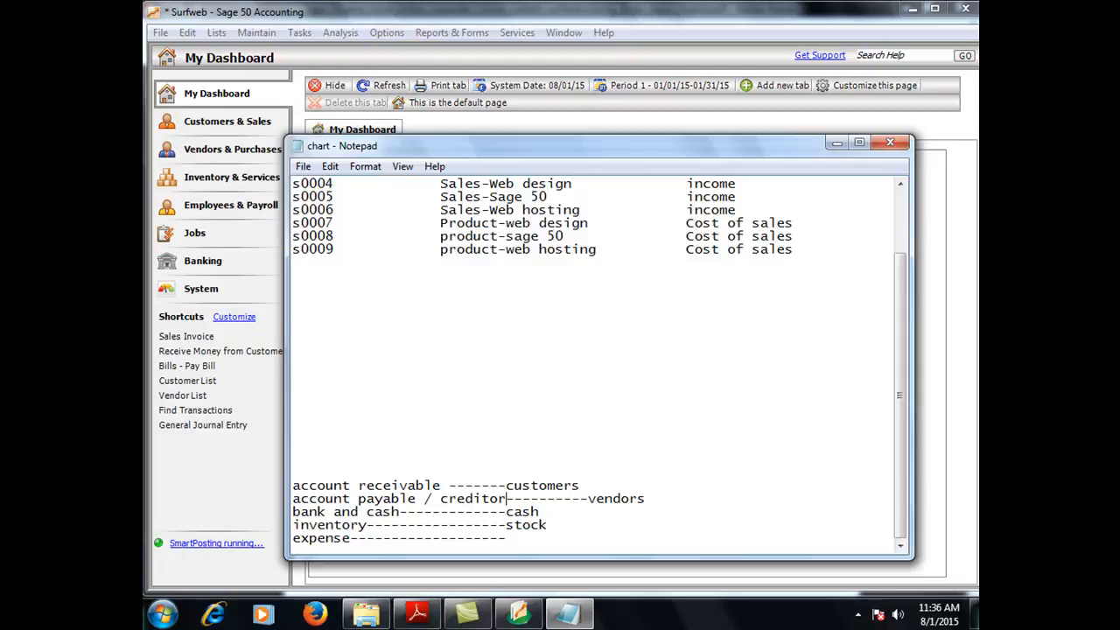
{"action": "left_click", "coordinate": [441, 485]}
{"action": "type", "text": "/debtor"}
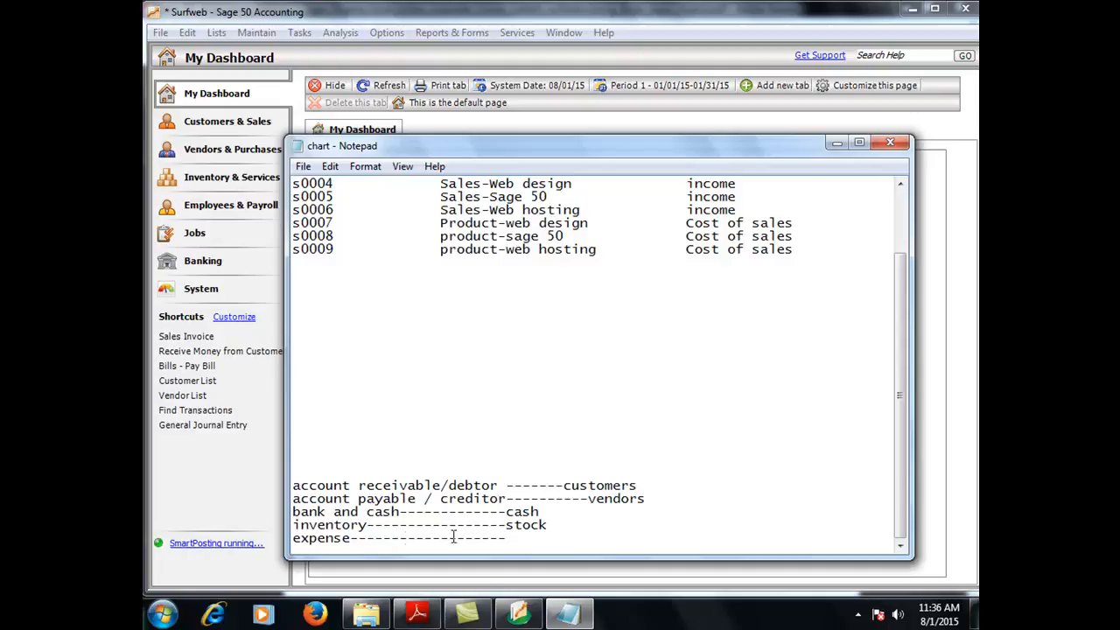
Step: Add a 'sales tax/VAT' line below the expense line
{"action": "left_click", "coordinate": [518, 537]}
{"action": "key", "text": "Return"}
{"action": "type", "text": "sales "}
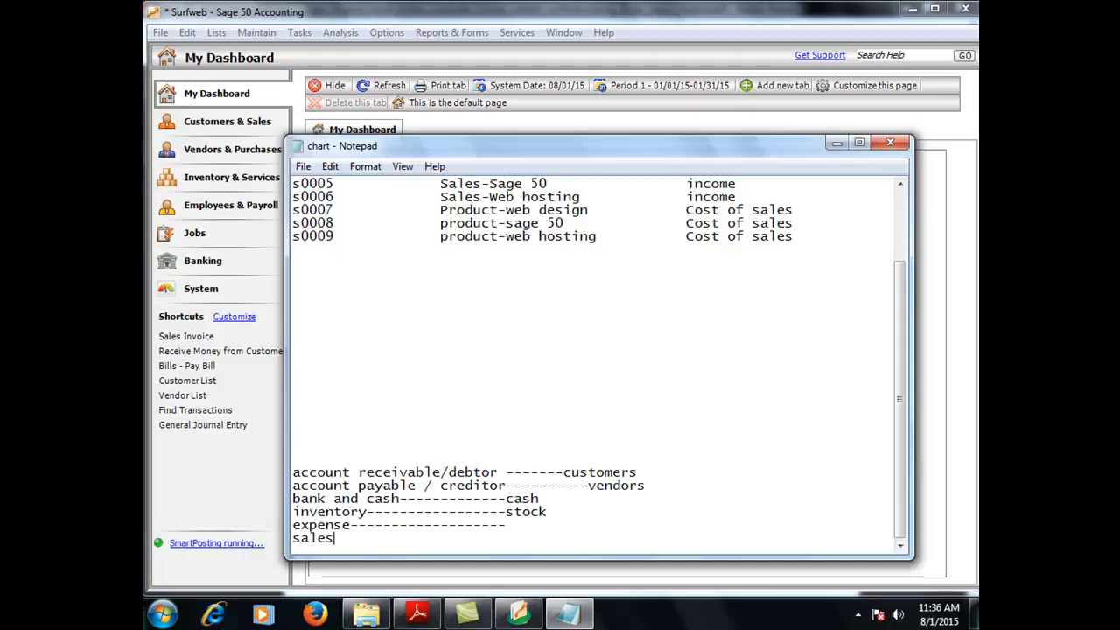
{"action": "type", "text": "tax"}
{"action": "key", "text": "Return"}
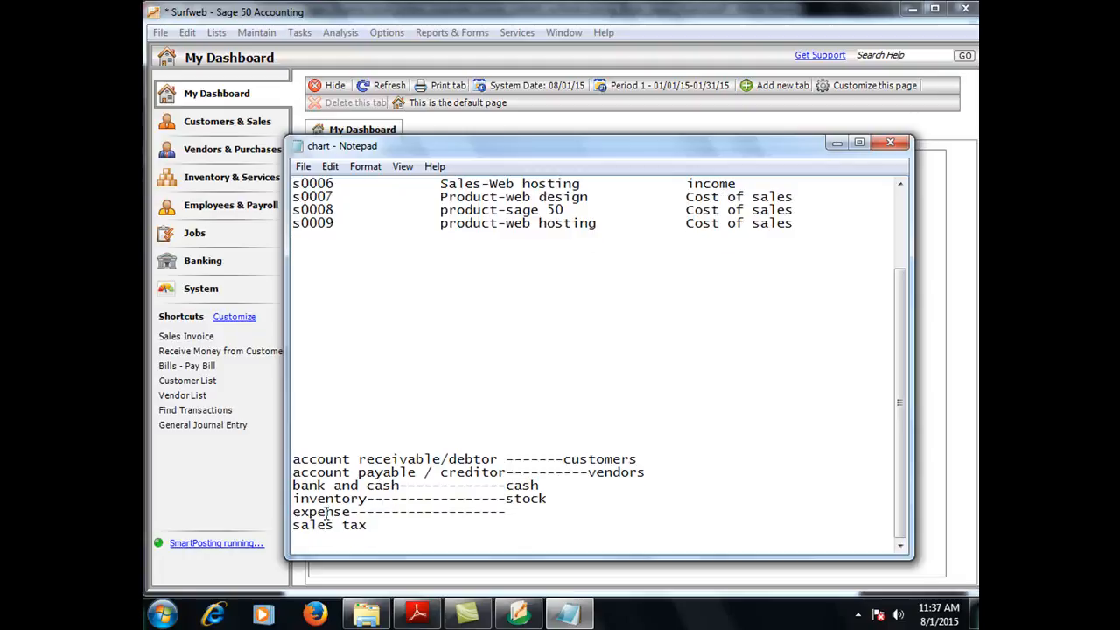
{"action": "left_click", "coordinate": [370, 524]}
{"action": "type", "text": "/VAT"}
{"action": "key", "text": "Return"}
Step: Add 'Fixed asset' and 'depreciation' as new lines in the equivalents list
{"action": "type", "text": "Fie"}
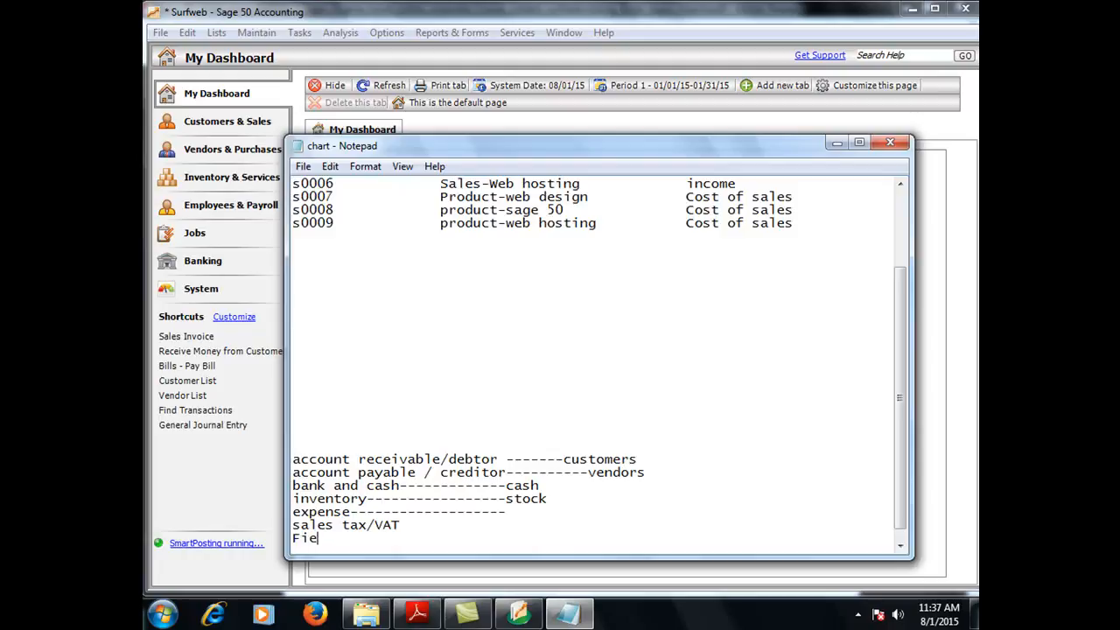
{"action": "key", "text": "BackSpace"}
{"action": "type", "text": "xed asset"}
{"action": "key", "text": "Return"}
{"action": "type", "text": "depr"}
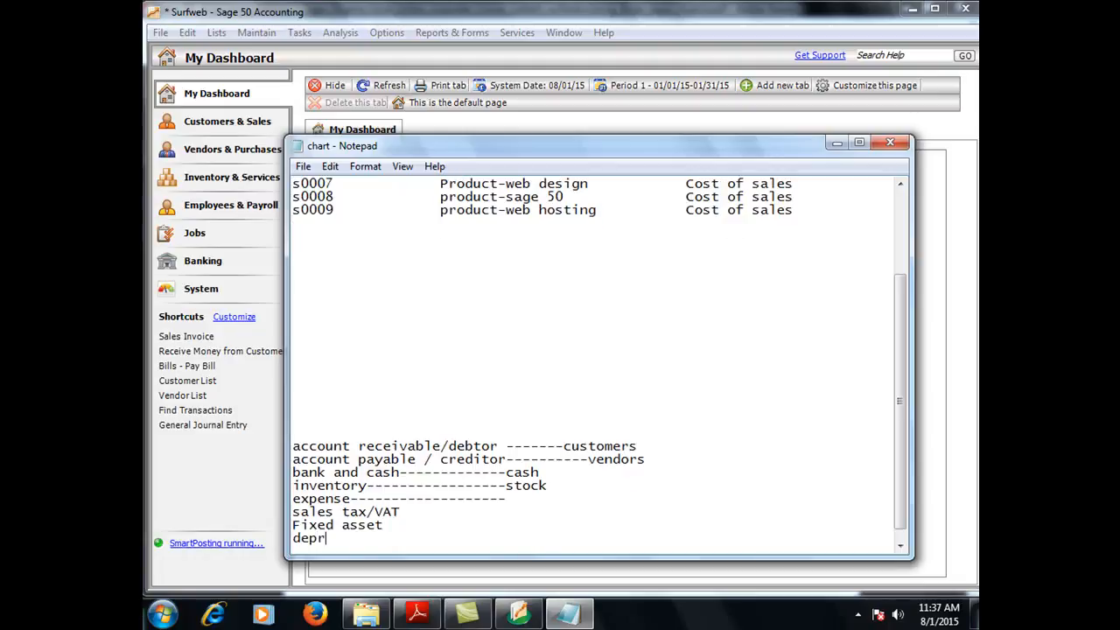
{"action": "type", "text": "eciation"}
{"action": "left_click", "coordinate": [901, 185]}
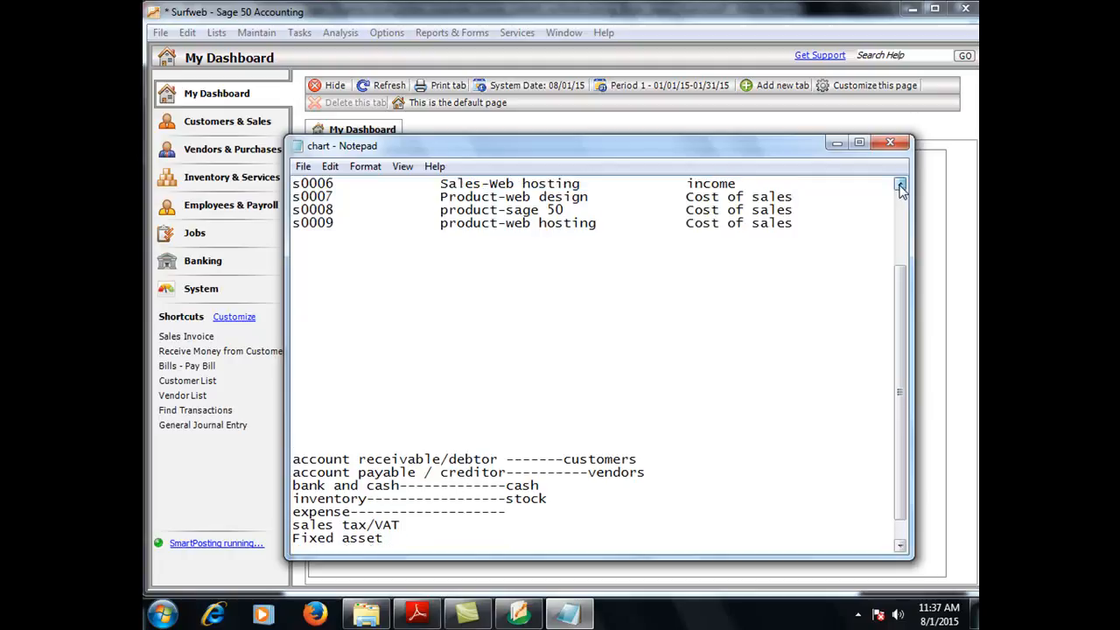
{"action": "left_click", "coordinate": [900, 185]}
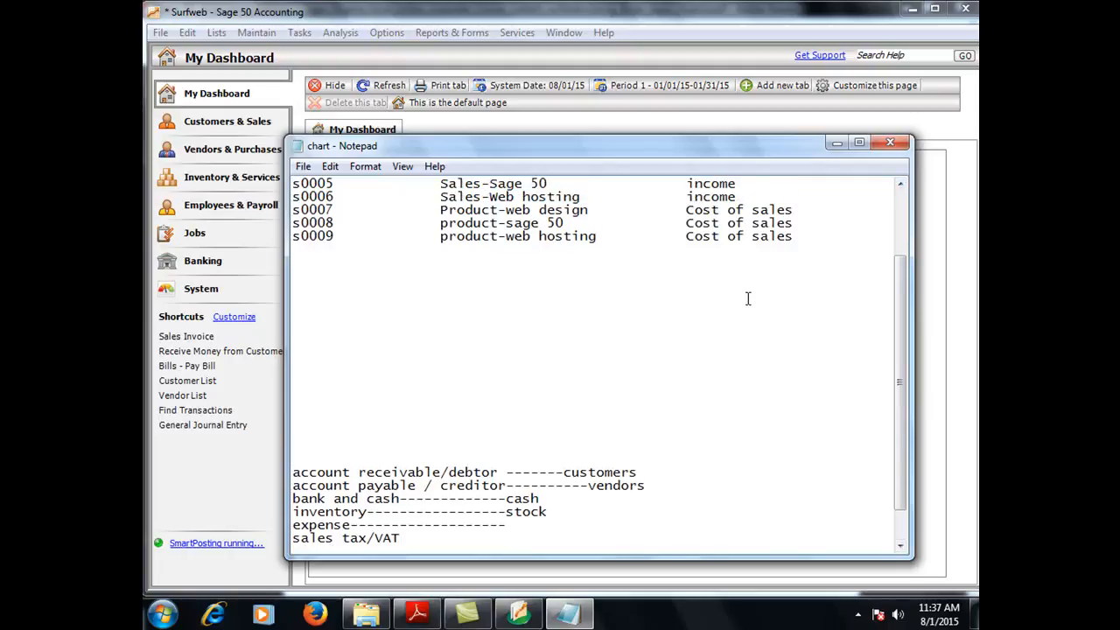
{"action": "left_click", "coordinate": [900, 185]}
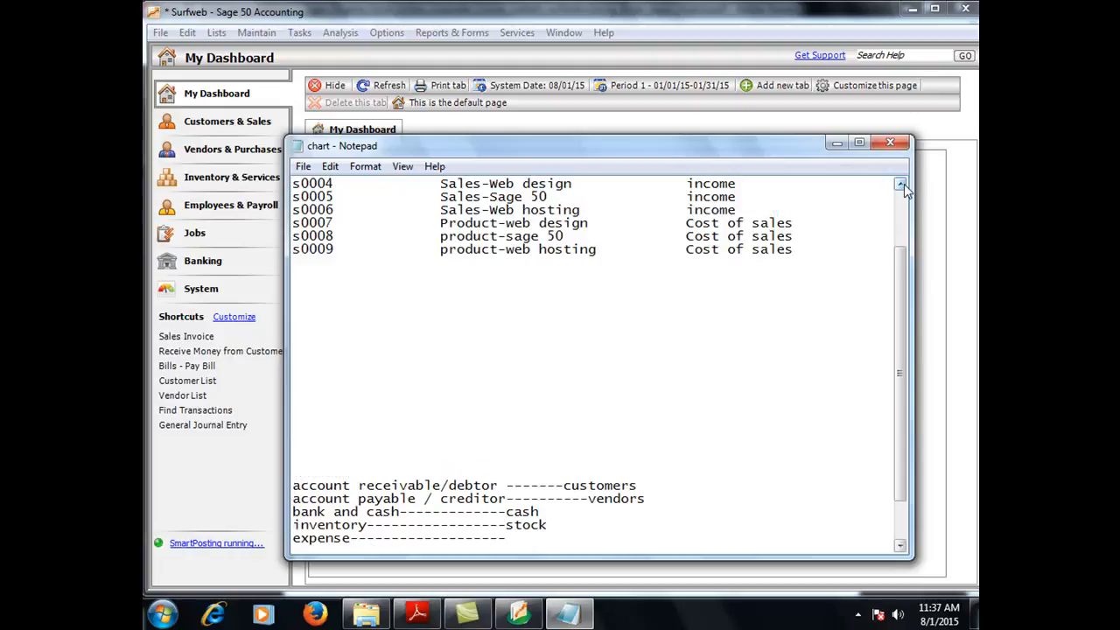
{"action": "left_click", "coordinate": [901, 184]}
{"action": "left_click", "coordinate": [900, 185]}
{"action": "left_click", "coordinate": [901, 184]}
{"action": "left_click", "coordinate": [900, 185]}
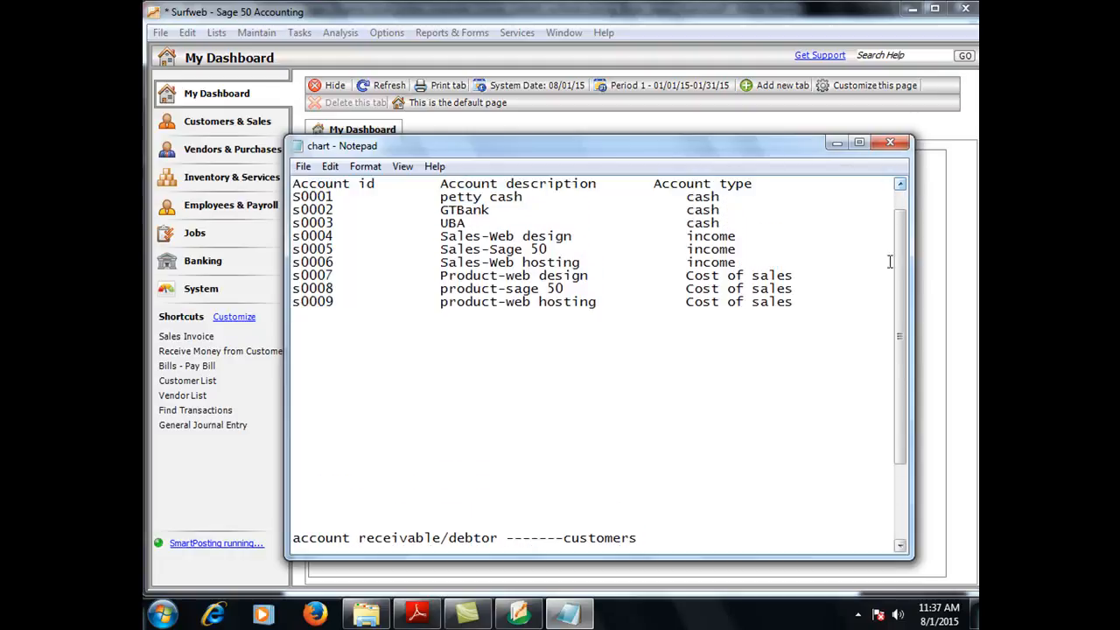
{"action": "left_click", "coordinate": [900, 545]}
{"action": "left_click", "coordinate": [901, 546]}
{"action": "left_click", "coordinate": [900, 545]}
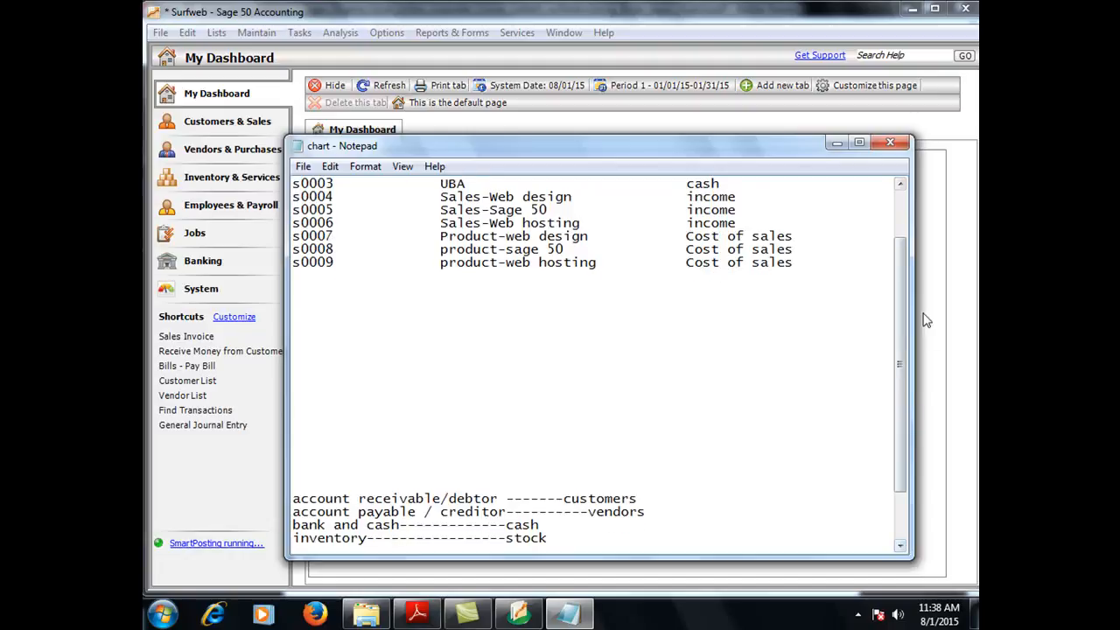
{"action": "left_click", "coordinate": [901, 185]}
{"action": "left_click", "coordinate": [901, 186]}
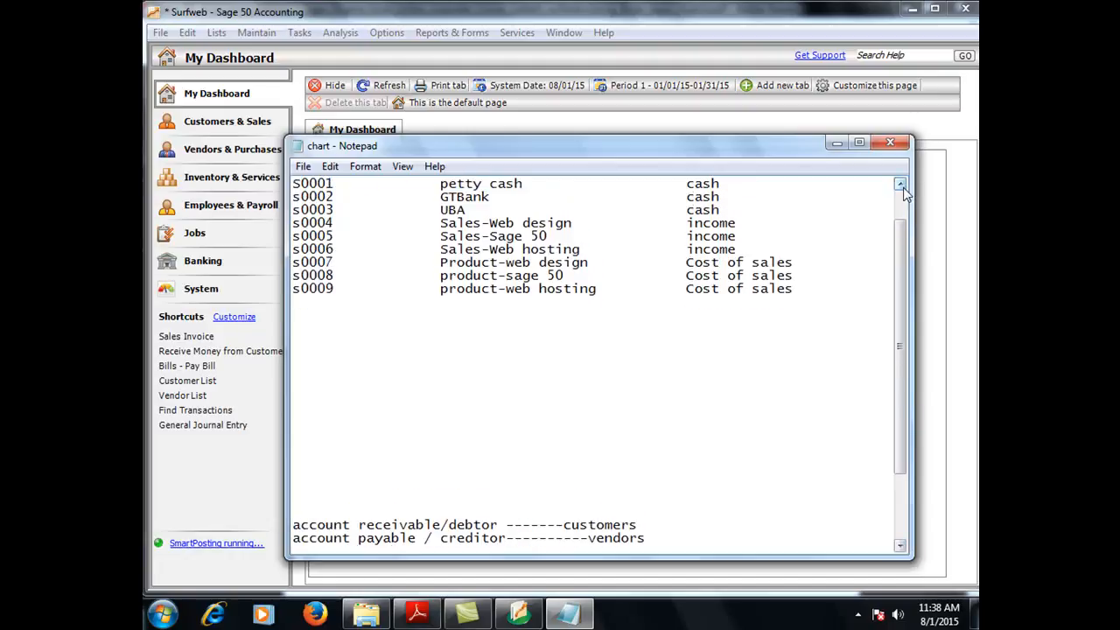
{"action": "left_click", "coordinate": [901, 186]}
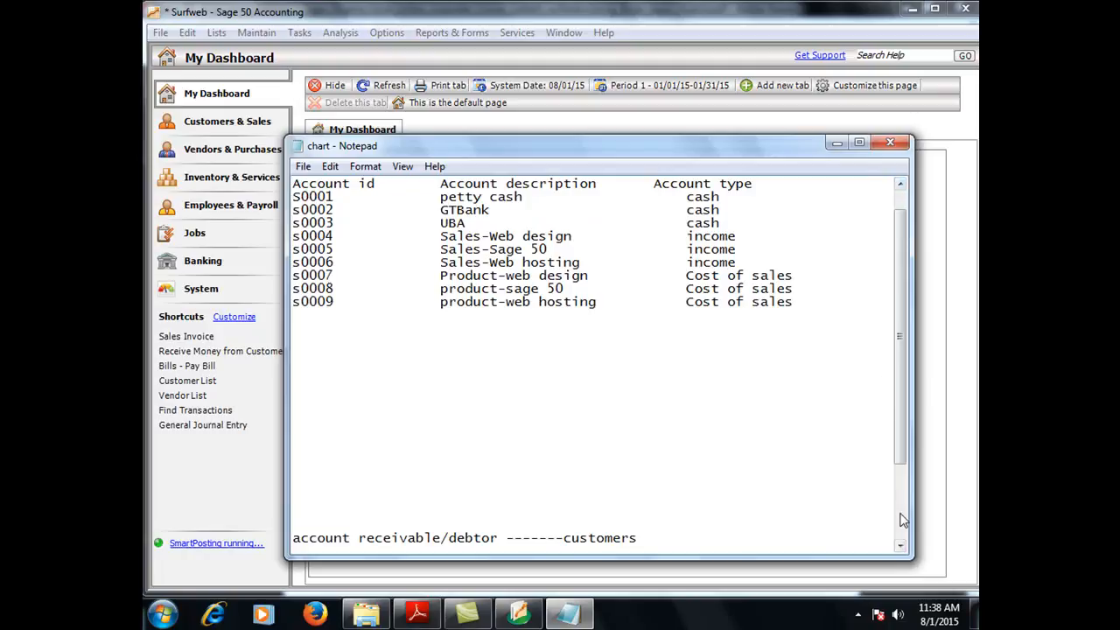
{"action": "scroll", "coordinate": [901, 540], "scroll_direction": "down", "scroll_amount": 3}
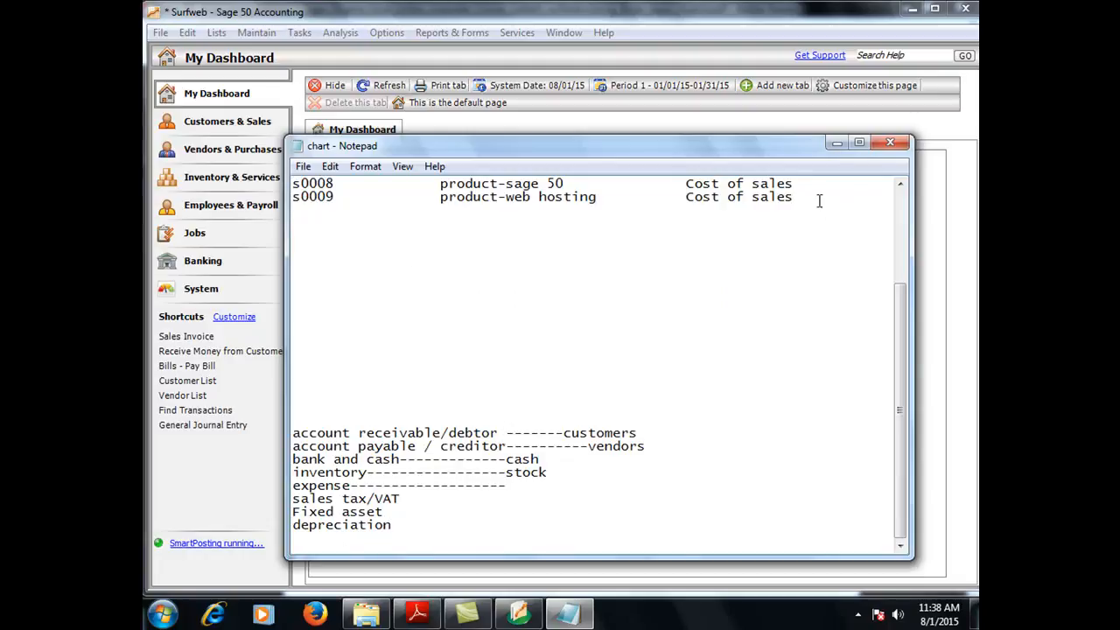
Step: Enter account ID s0010 on a new line below s0009 and move to the description column
{"action": "key", "text": "Return"}
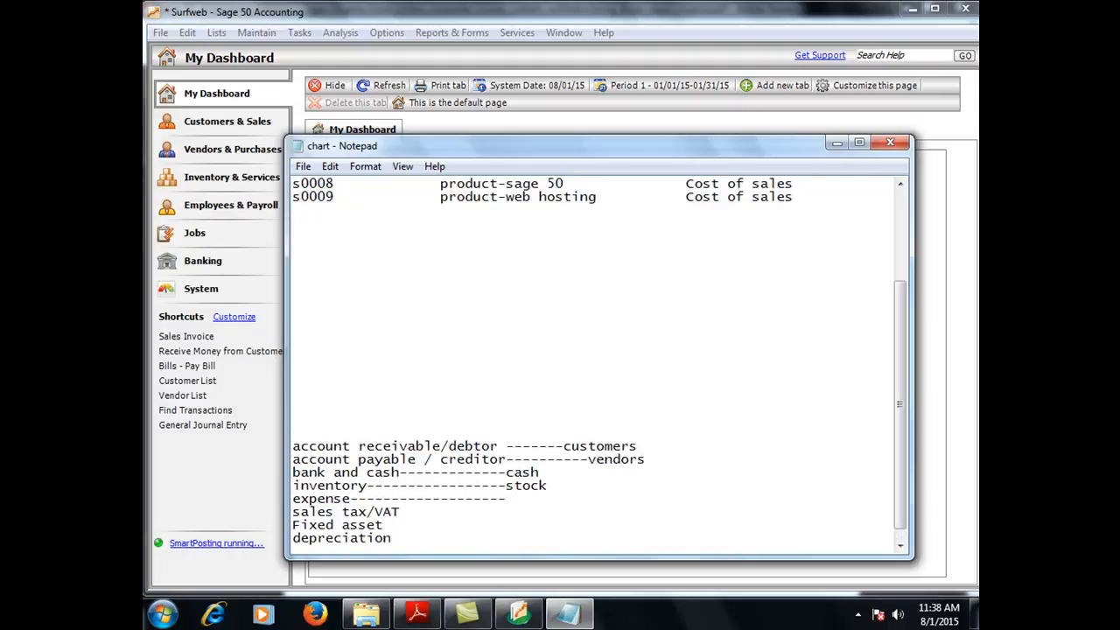
{"action": "type", "text": "s0010"}
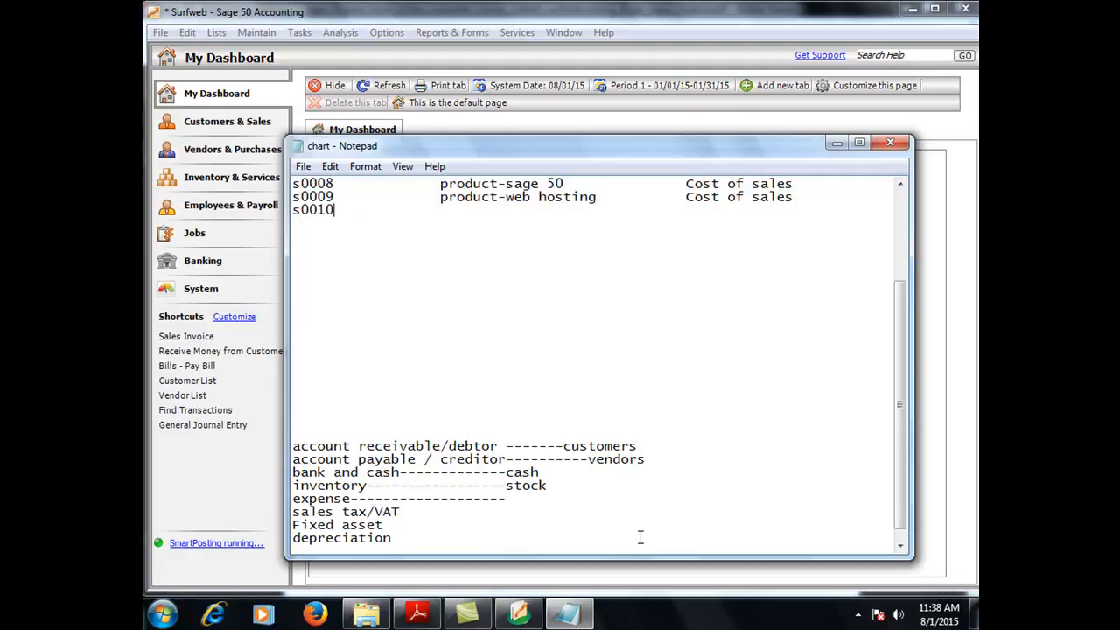
{"action": "key", "text": "Tab"}
{"action": "key", "text": "Tab"}
Step: Type 'Retained earning/ capital/equity balance' on the empty line below depreciation
{"action": "left_click", "coordinate": [424, 546]}
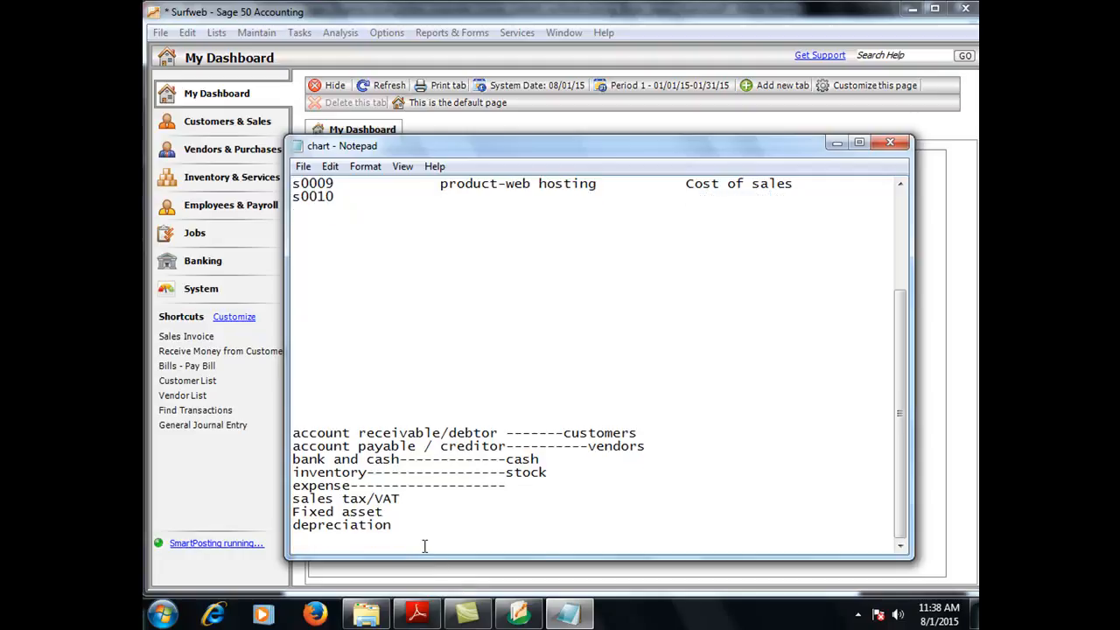
{"action": "type", "text": "Retained earnin"}
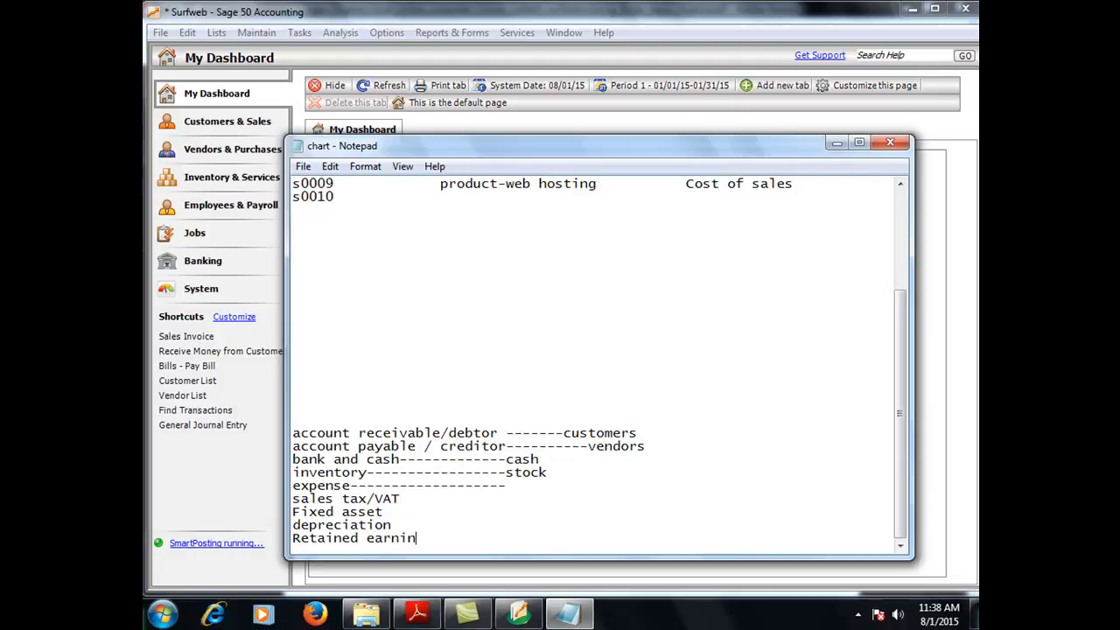
{"action": "type", "text": "g/ cpait"}
{"action": "key", "text": "BackSpace"}
{"action": "key", "text": "BackSpace"}
{"action": "key", "text": "BackSpace"}
{"action": "key", "text": "BackSpace"}
{"action": "type", "text": "apital/equity "}
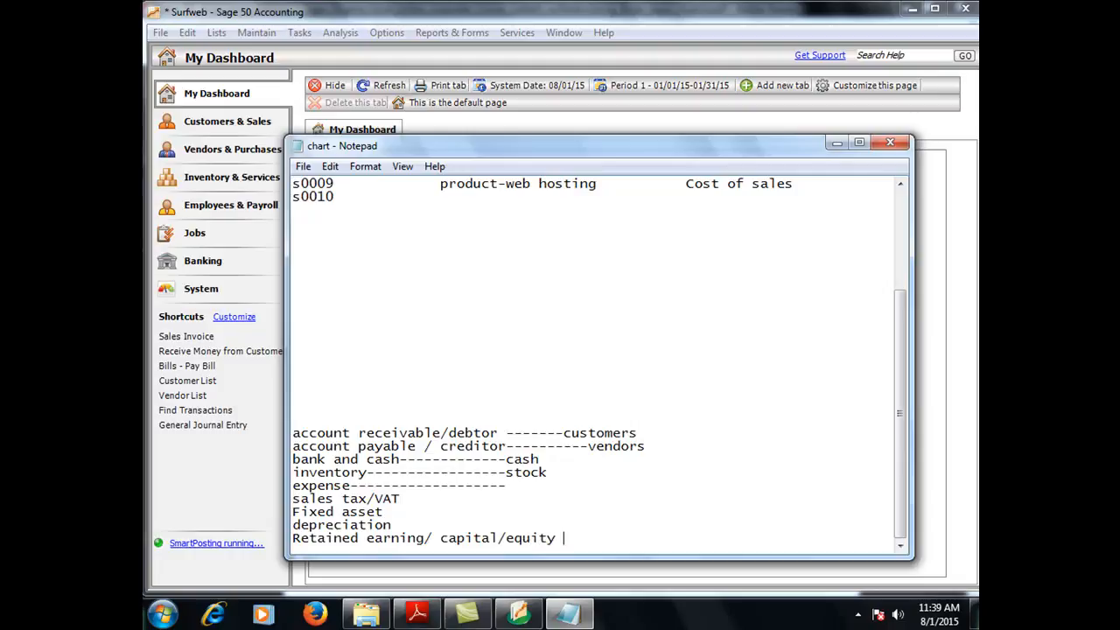
{"action": "type", "text": "bac"}
{"action": "key", "text": "BackSpace"}
{"action": "type", "text": "lac"}
{"action": "key", "text": "BackSpace"}
{"action": "type", "text": "nce"}
Step: Complete row s0010 as 'Customer Account' with account type 'Account Receiveble'
{"action": "left_click", "coordinate": [384, 199]}
{"action": "key", "text": "Tab"}
{"action": "key", "text": "Tab"}
{"action": "key", "text": "Tab"}
{"action": "key", "text": "Tab"}
{"action": "type", "text": "debtot"}
{"action": "key", "text": "BackSpace"}
{"action": "type", "text": "r"}
{"action": "key", "text": "BackSpace"}
{"action": "key", "text": "BackSpace"}
{"action": "key", "text": "BackSpace"}
{"action": "key", "text": "BackSpace"}
{"action": "key", "text": "BackSpace"}
{"action": "key", "text": "BackSpace"}
{"action": "key", "text": "BackSpace"}
{"action": "type", "text": "Customer "}
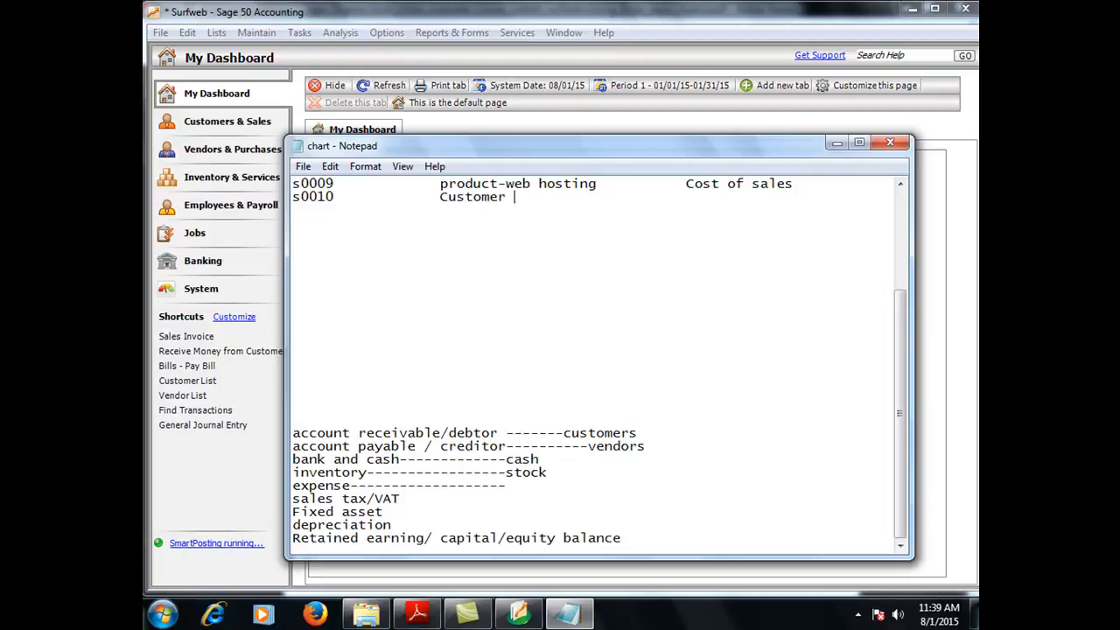
{"action": "type", "text": "Account"}
{"action": "key", "text": "Tab"}
{"action": "key", "text": "Tab"}
{"action": "type", "text": "Account Re"}
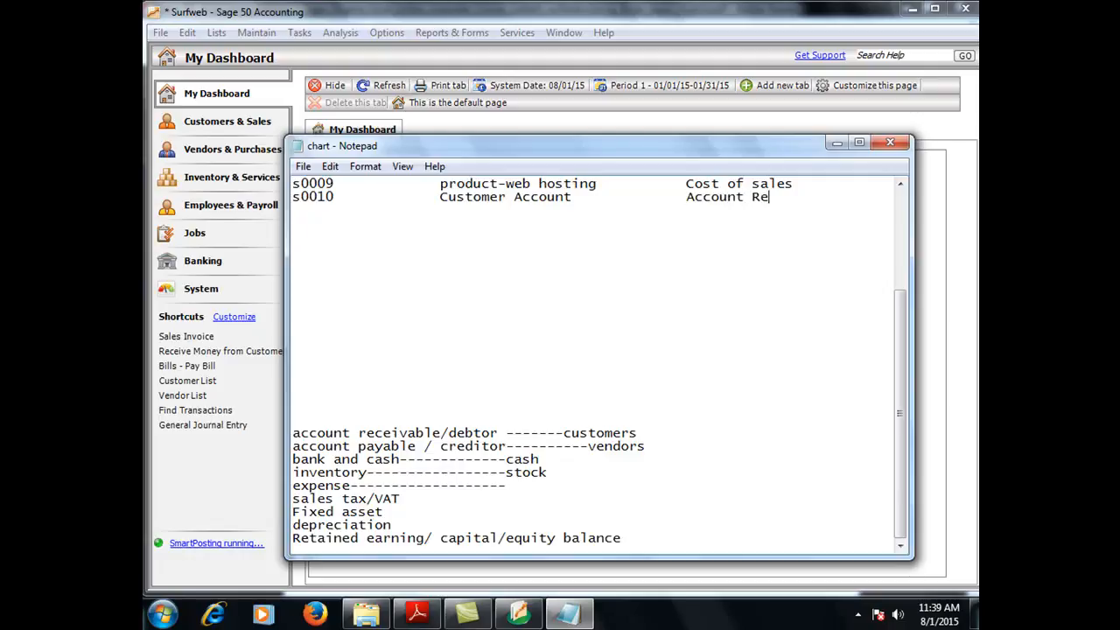
{"action": "type", "text": "ceiveble"}
Step: Add row s0011 'vendor account' with account type 'Account payable'
{"action": "key", "text": "Return"}
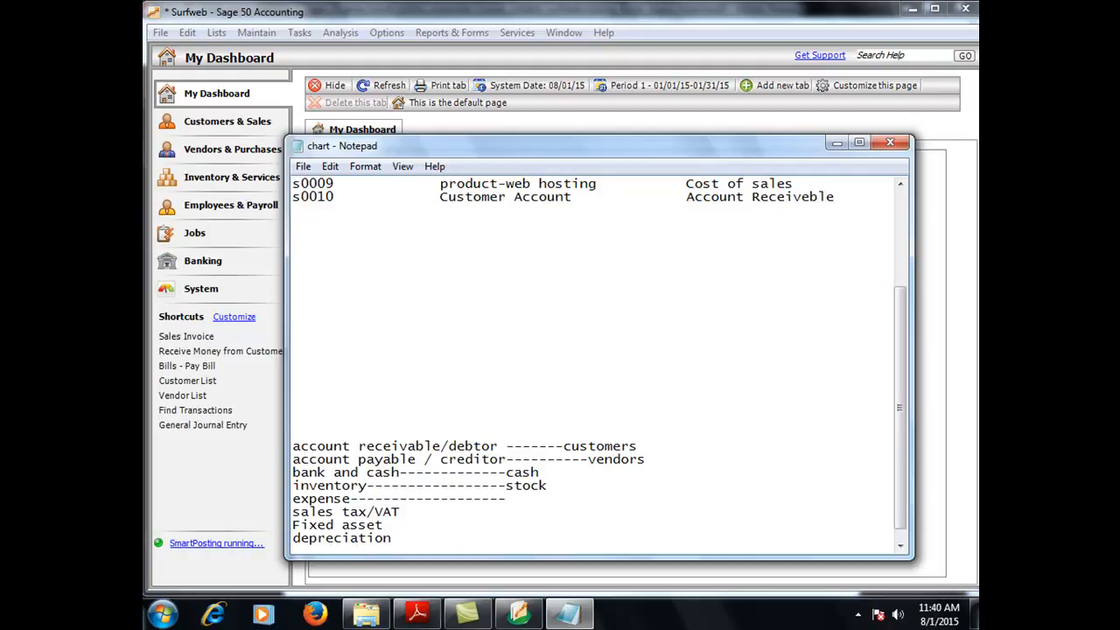
{"action": "type", "text": "s0011"}
{"action": "key", "text": "Tab"}
{"action": "key", "text": "Tab"}
{"action": "type", "text": "vendor "}
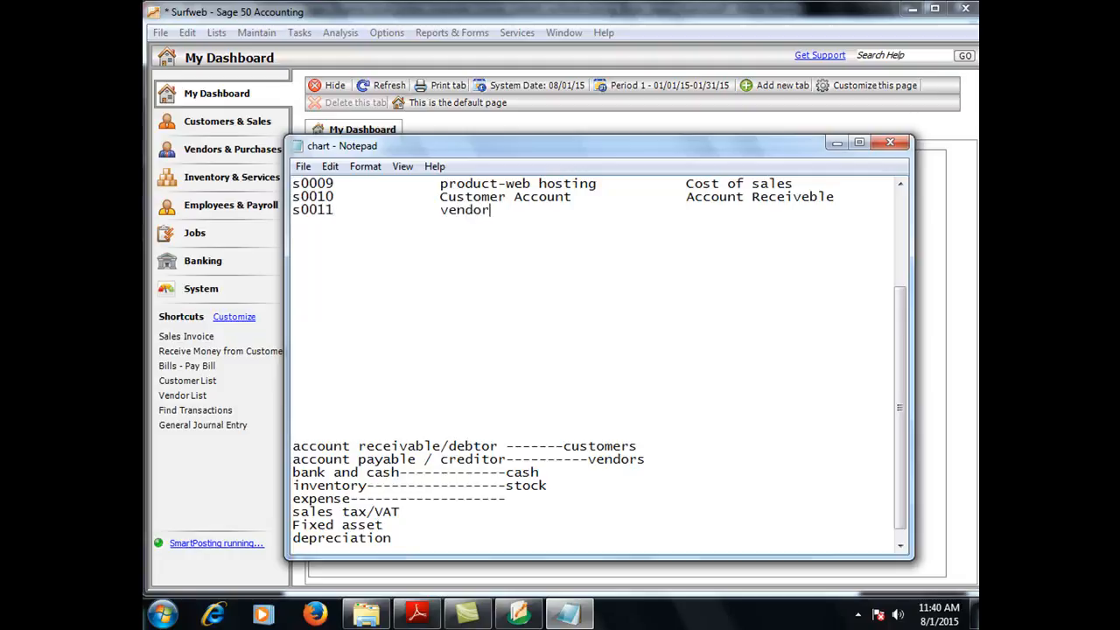
{"action": "type", "text": "account"}
{"action": "key", "text": "Tab"}
{"action": "key", "text": "Tab"}
{"action": "type", "text": "Account pa"}
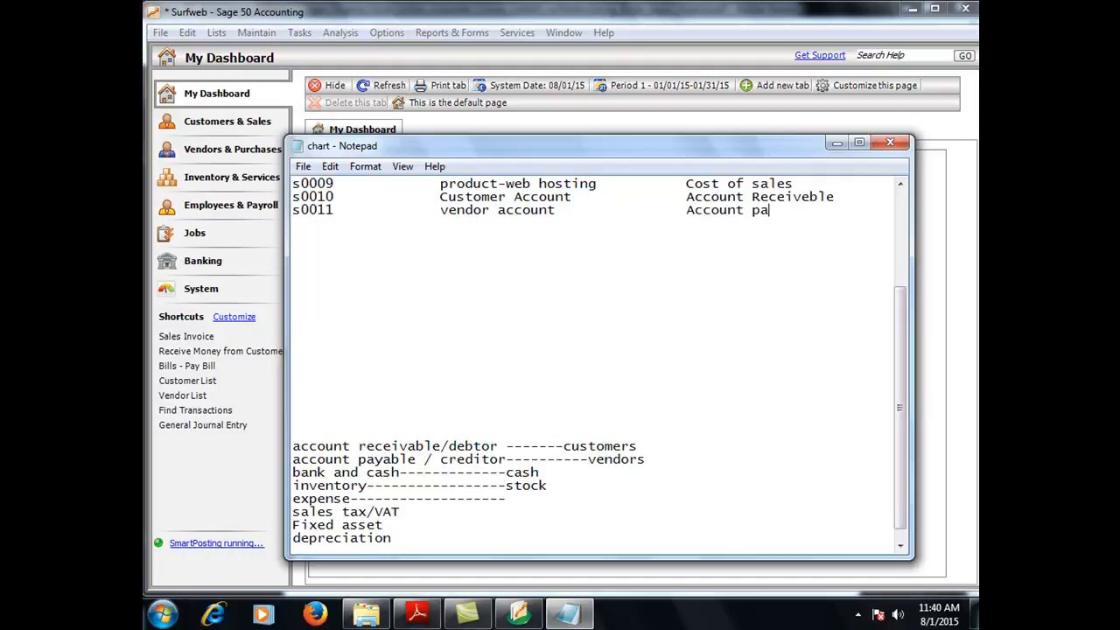
{"action": "type", "text": "yable"}
Step: Start row s0012 with the name 'Sales tax payable'
{"action": "key", "text": "Return"}
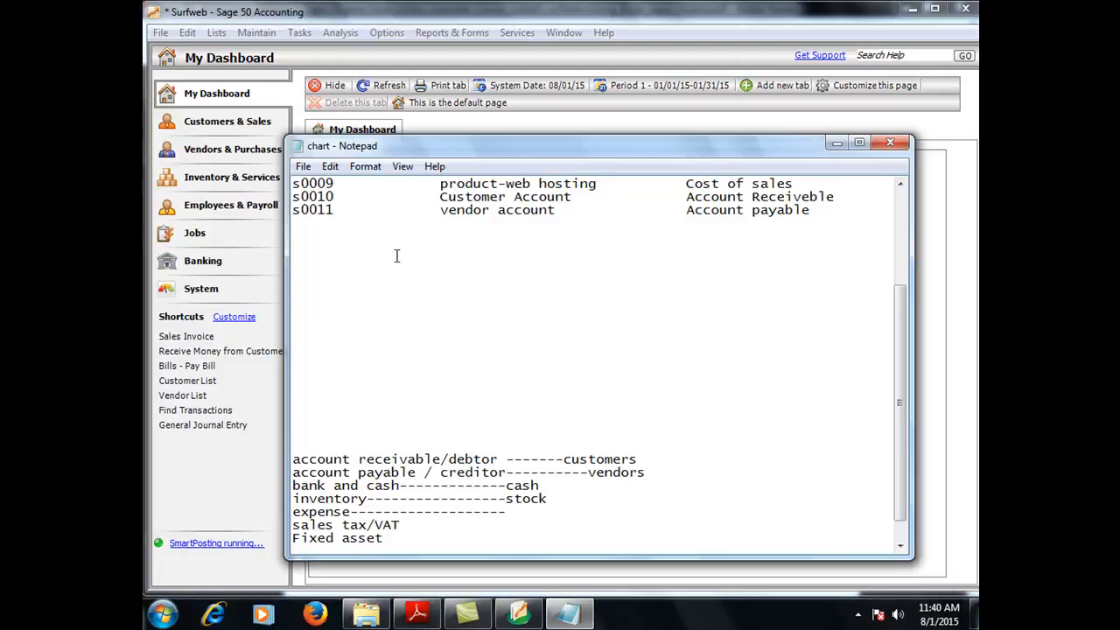
{"action": "type", "text": "s"}
{"action": "key", "text": "BackSpace"}
{"action": "type", "text": "s0012"}
{"action": "key", "text": "Tab"}
{"action": "key", "text": "Tab"}
{"action": "type", "text": "Sales tax payable"}
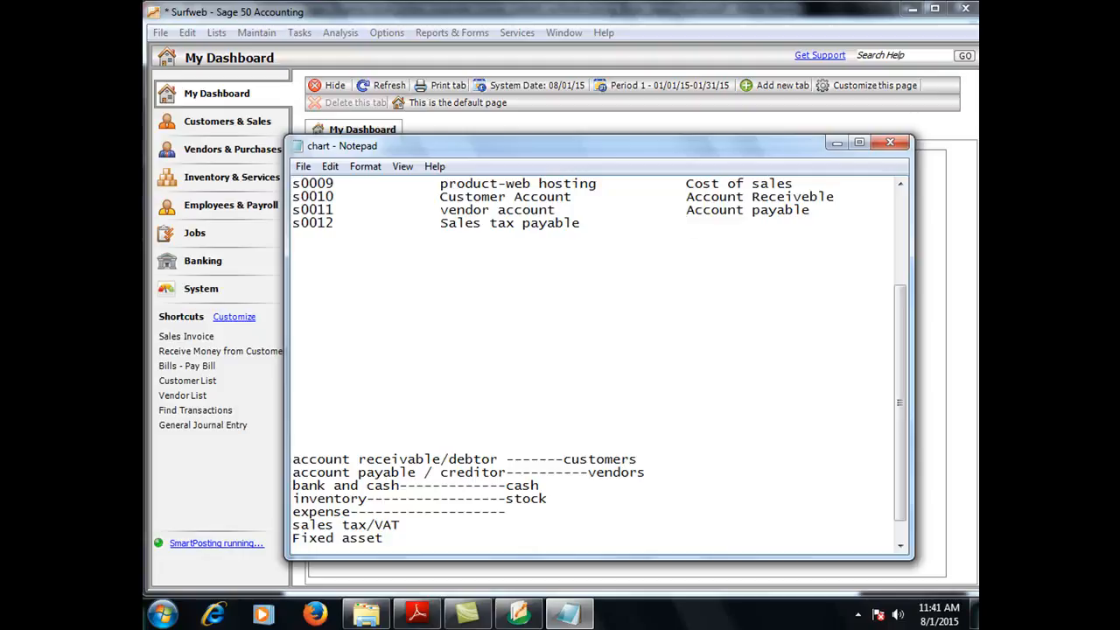
Step: Give s0012 the type 'current liabilities' and begin the s0013 row
{"action": "type", "text": "current laiblities"}
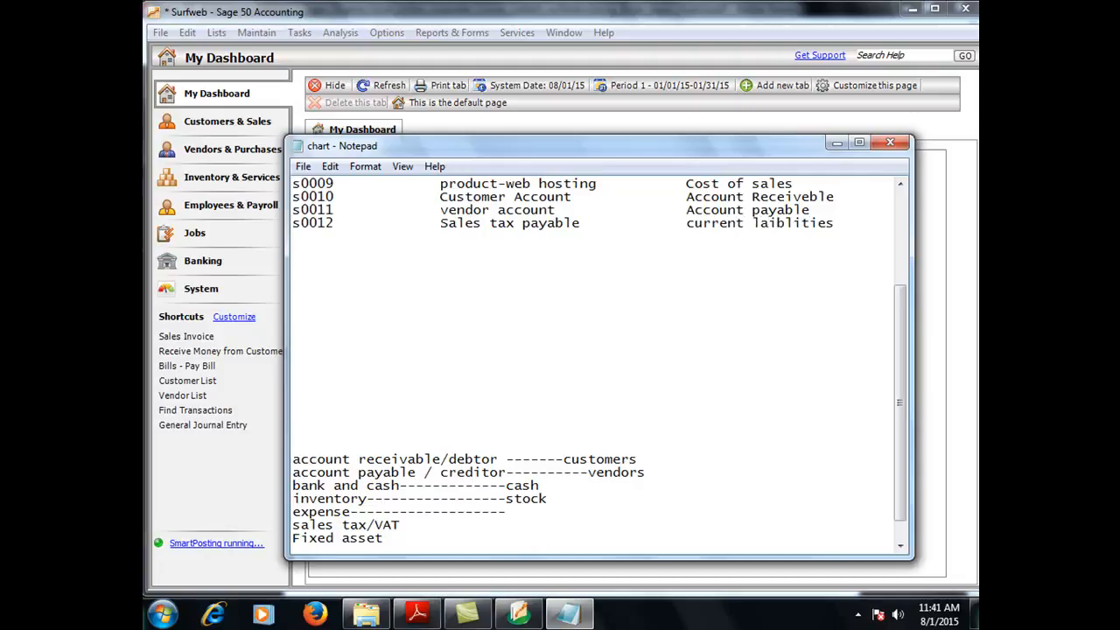
{"action": "key", "text": "BackSpace"}
{"action": "key", "text": "BackSpace"}
{"action": "key", "text": "BackSpace"}
{"action": "key", "text": "BackSpace"}
{"action": "key", "text": "BackSpace"}
{"action": "key", "text": "BackSpace"}
{"action": "key", "text": "BackSpace"}
{"action": "key", "text": "BackSpace"}
{"action": "key", "text": "BackSpace"}
{"action": "type", "text": "iabilities"}
{"action": "key", "text": "Return"}
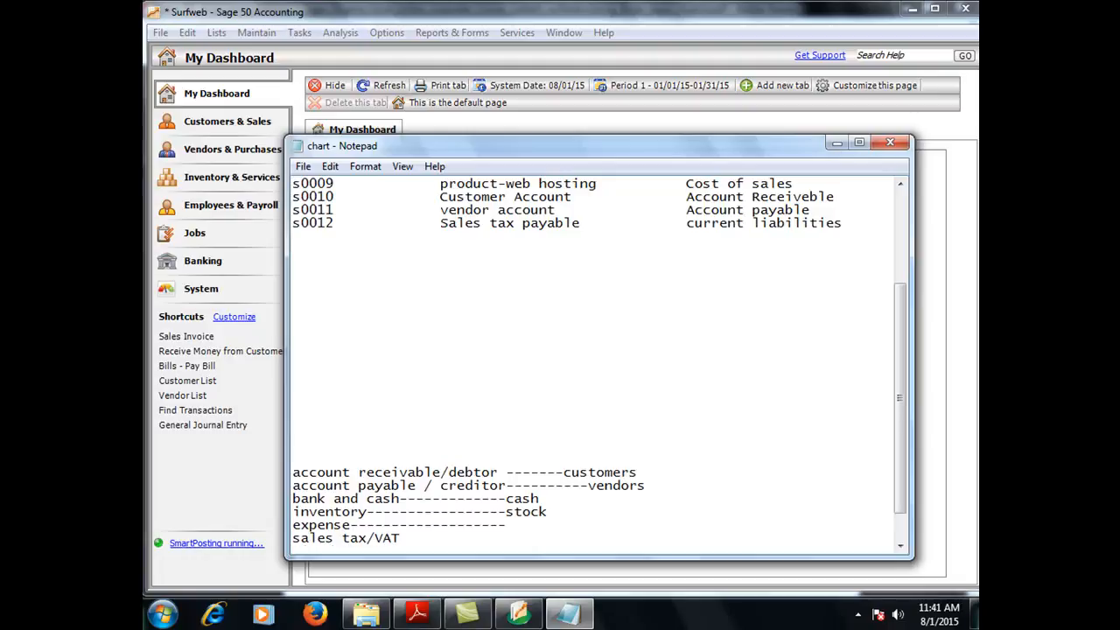
{"action": "type", "text": "s0013"}
{"action": "key", "text": "Tab"}
Step: Correct s0010's type to 'Account Receiveable' and position the cursor in s0013's name column
{"action": "left_click", "coordinate": [811, 197]}
{"action": "type", "text": "a"}
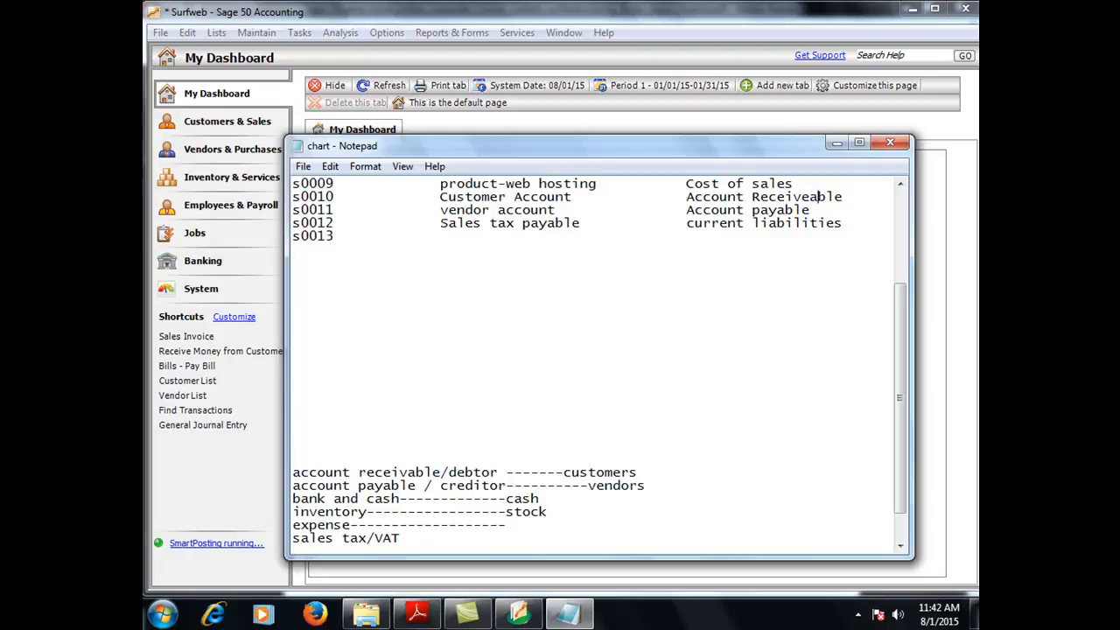
{"action": "left_click", "coordinate": [859, 223]}
{"action": "key", "text": "Return"}
{"action": "key", "text": "BackSpace"}
{"action": "key", "text": "Return"}
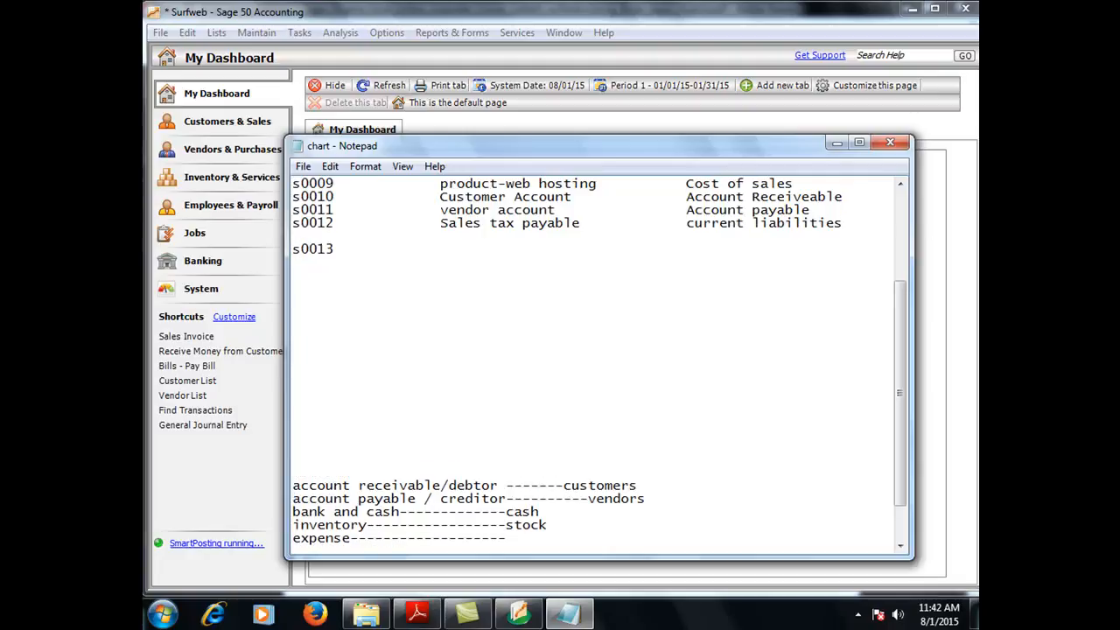
{"action": "key", "text": "BackSpace"}
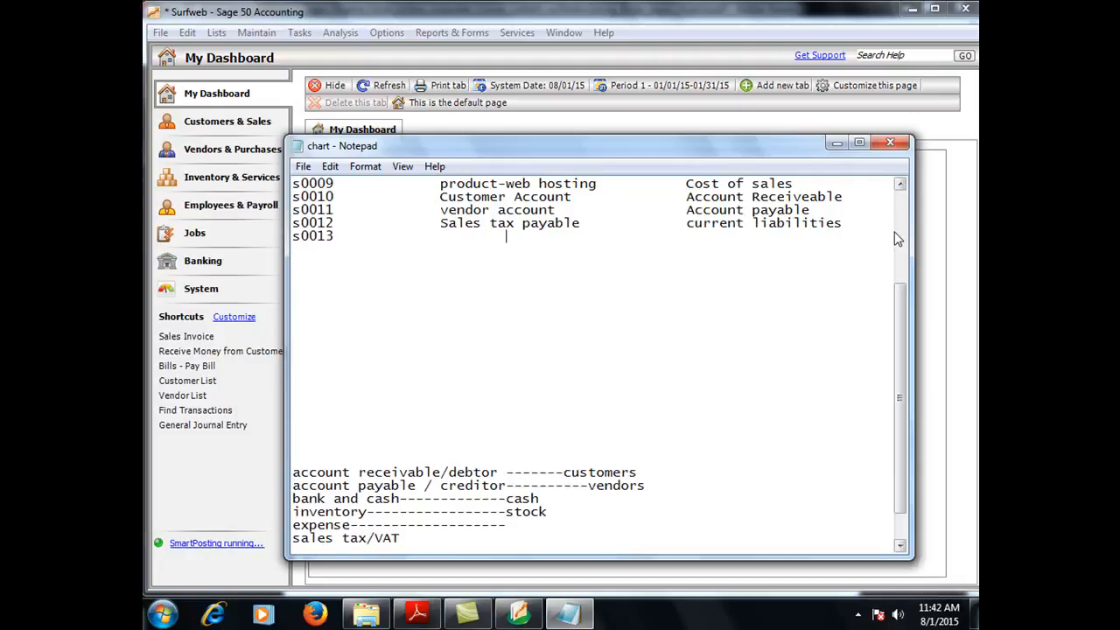
{"action": "key", "text": "Down"}
{"action": "key", "text": "Left"}
{"action": "key", "text": "Left"}
{"action": "key", "text": "Left"}
{"action": "key", "text": "Left"}
{"action": "key", "text": "Left"}
{"action": "key", "text": "Left"}
{"action": "key", "text": "Left"}
{"action": "key", "text": "End"}
{"action": "key", "text": "Left"}
{"action": "key", "text": "Left"}
{"action": "key", "text": "Left"}
{"action": "key", "text": "Left"}
{"action": "key", "text": "Left"}
{"action": "key", "text": "Left"}
{"action": "key", "text": "Left"}
Step: Fill in s0013 as 'Stock account' with account type 'Inventory'
{"action": "type", "text": "Stock acc"}
{"action": "type", "text": "nt"}
{"action": "key", "text": "Tab"}
{"action": "key", "text": "Tab"}
{"action": "key", "text": "Tab"}
{"action": "key", "text": "Tab"}
{"action": "type", "text": "I"}
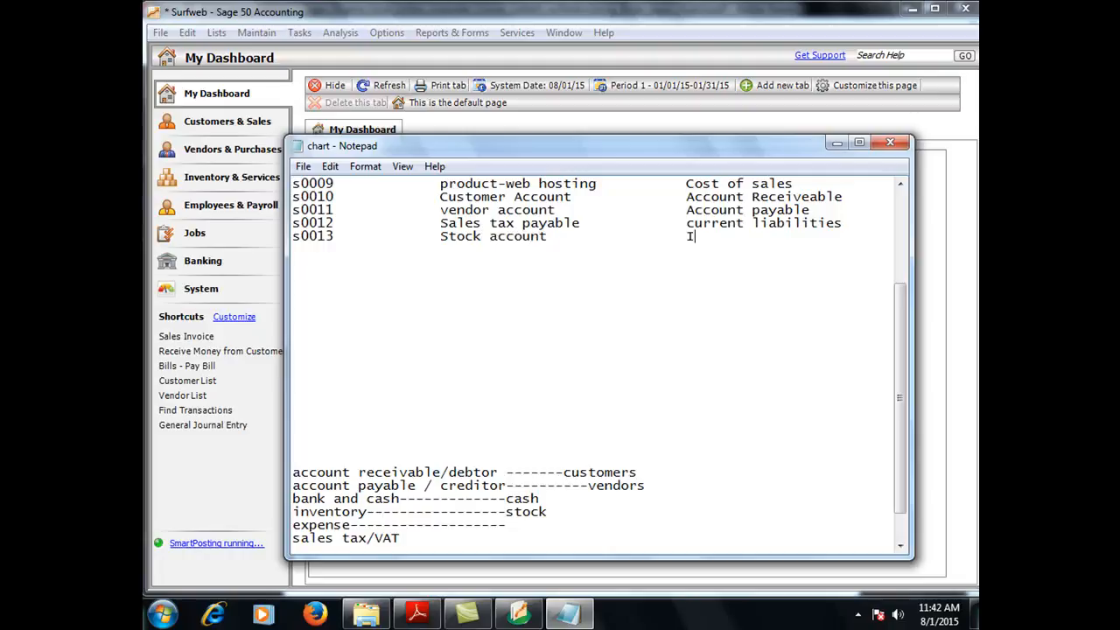
{"action": "type", "text": "nventory"}
Step: Start the s0014 row, removing a stray entry, and move to its name column
{"action": "key", "text": "Return"}
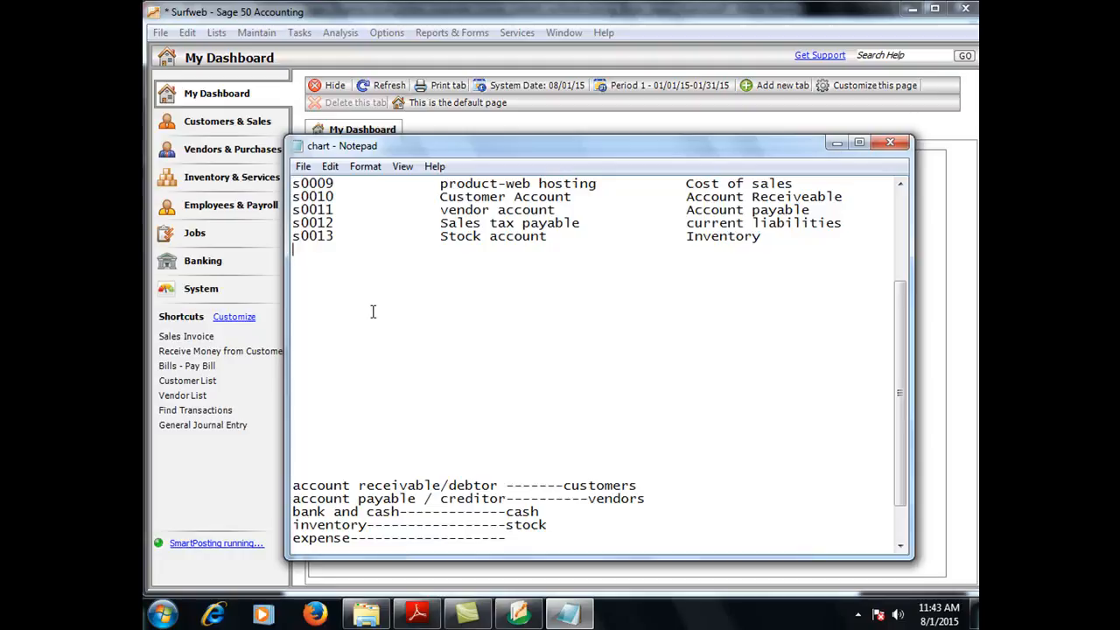
{"action": "type", "text": "s0014"}
{"action": "left_click", "coordinate": [373, 311]}
{"action": "type", "text": "tr"}
{"action": "key", "text": "BackSpace"}
{"action": "key", "text": "BackSpace"}
{"action": "key", "text": "BackSpace"}
{"action": "left_click", "coordinate": [368, 249]}
{"action": "key", "text": "Tab"}
{"action": "key", "text": "Tab"}
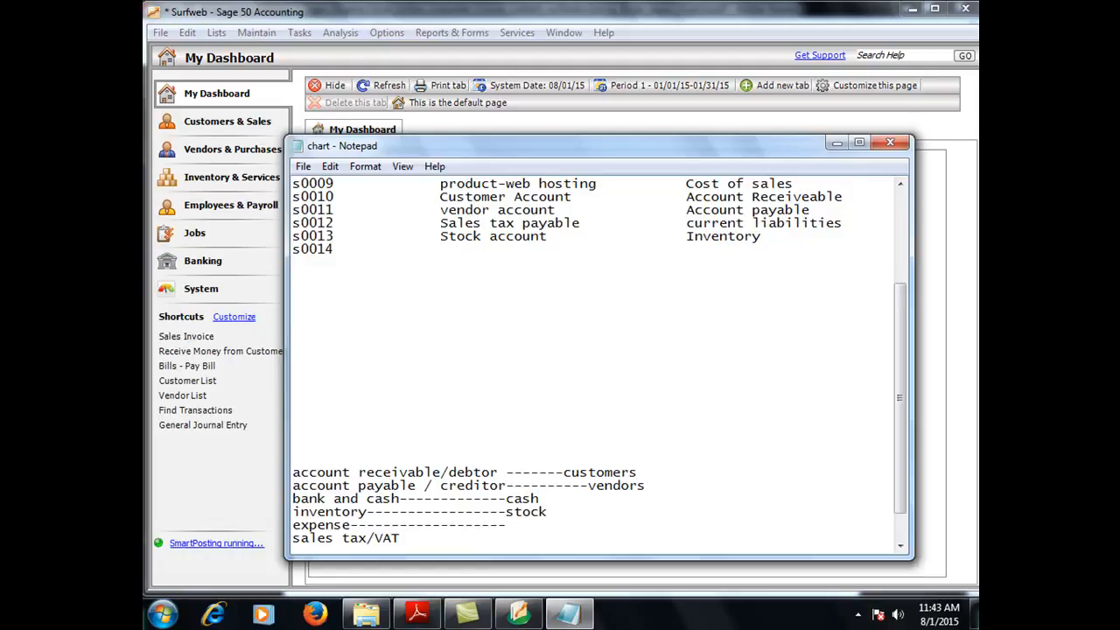
Step: Complete the s0014 row as Travel with account type Expense
{"action": "type", "text": "Travel Expen"}
{"action": "key", "text": "BackSpace"}
{"action": "key", "text": "BackSpace"}
{"action": "key", "text": "BackSpace"}
{"action": "key", "text": "BackSpace"}
{"action": "key", "text": "BackSpace"}
{"action": "key", "text": "Tab"}
{"action": "key", "text": "Tab"}
{"action": "key", "text": "Tab"}
{"action": "type", "text": "Expense"}
Step: Add row s0015 named transport with account type Expense, capitalised
{"action": "key", "text": "Return"}
{"action": "type", "text": "s0015"}
{"action": "key", "text": "Tab"}
{"action": "key", "text": "Tab"}
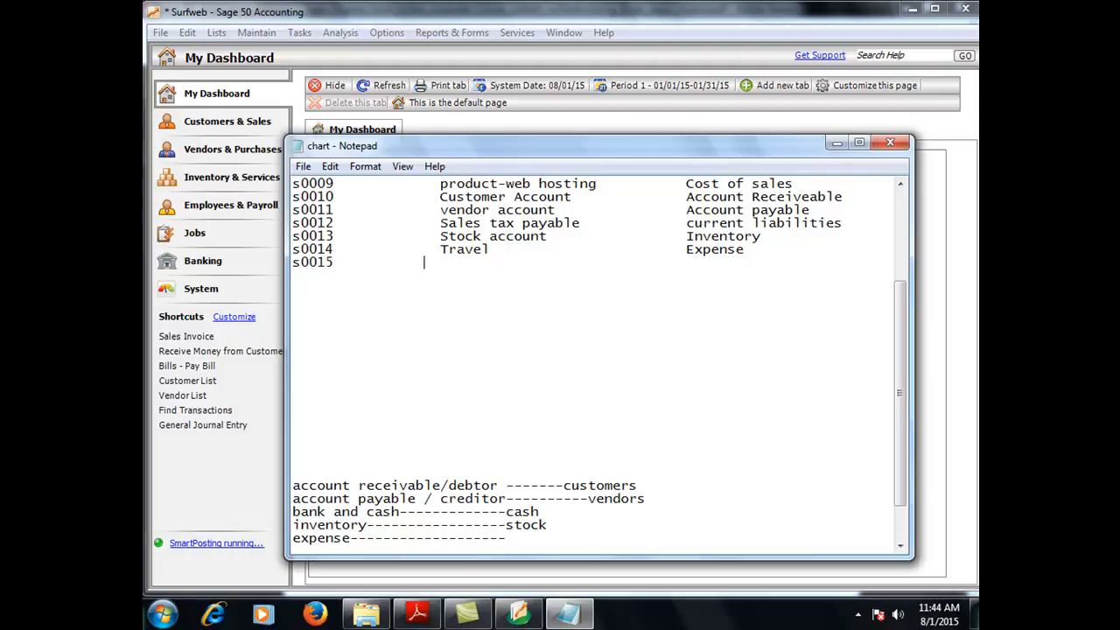
{"action": "type", "text": "transport"}
{"action": "key", "text": "Tab"}
{"action": "key", "text": "Tab"}
{"action": "key", "text": "Tab"}
{"action": "type", "text": "expense"}
{"action": "key", "text": "Left"}
{"action": "key", "text": "Left"}
{"action": "key", "text": "Left"}
{"action": "key", "text": "Left"}
{"action": "key", "text": "Left"}
{"action": "key", "text": "Left"}
{"action": "key", "text": "BackSpace"}
{"action": "type", "text": "E"}
{"action": "left_click", "coordinate": [766, 273]}
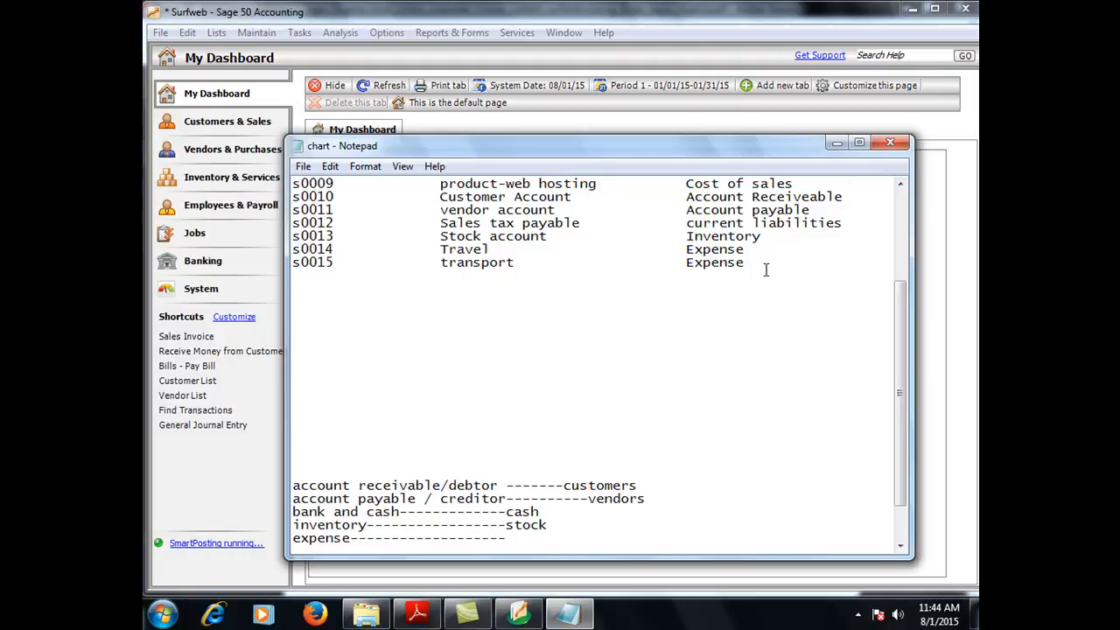
{"action": "left_click", "coordinate": [758, 264]}
{"action": "key", "text": "Return"}
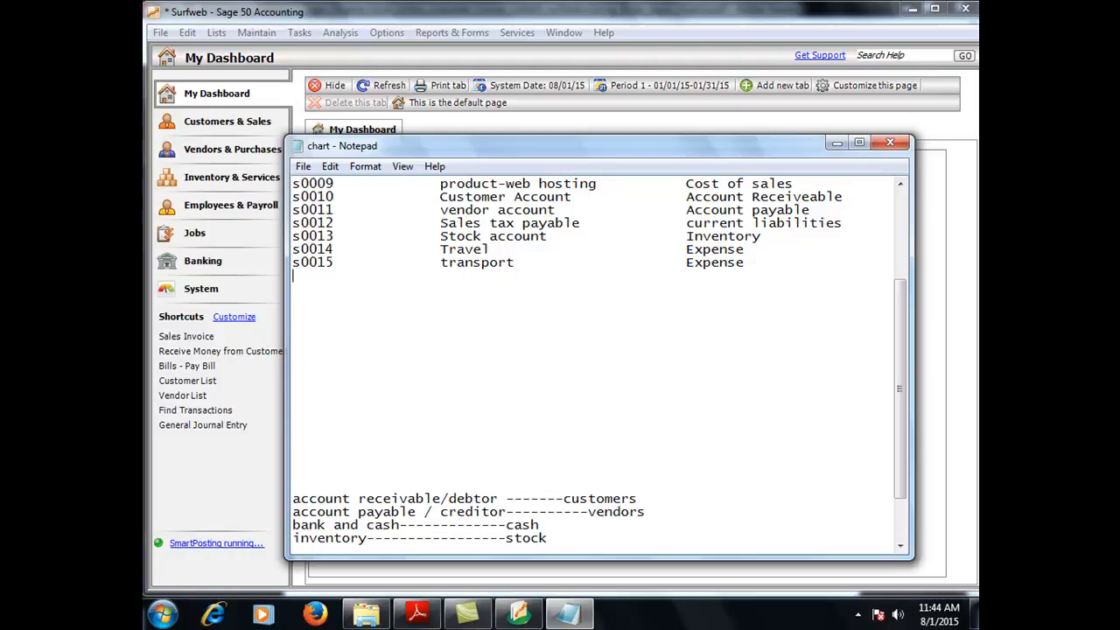
Step: Enter account number s0016 with the cursor aligned under the account name column
{"action": "type", "text": "s0016"}
{"action": "key", "text": "Tab"}
{"action": "key", "text": "Tab"}
{"action": "key", "text": "Tab"}
{"action": "key", "text": "BackSpace"}
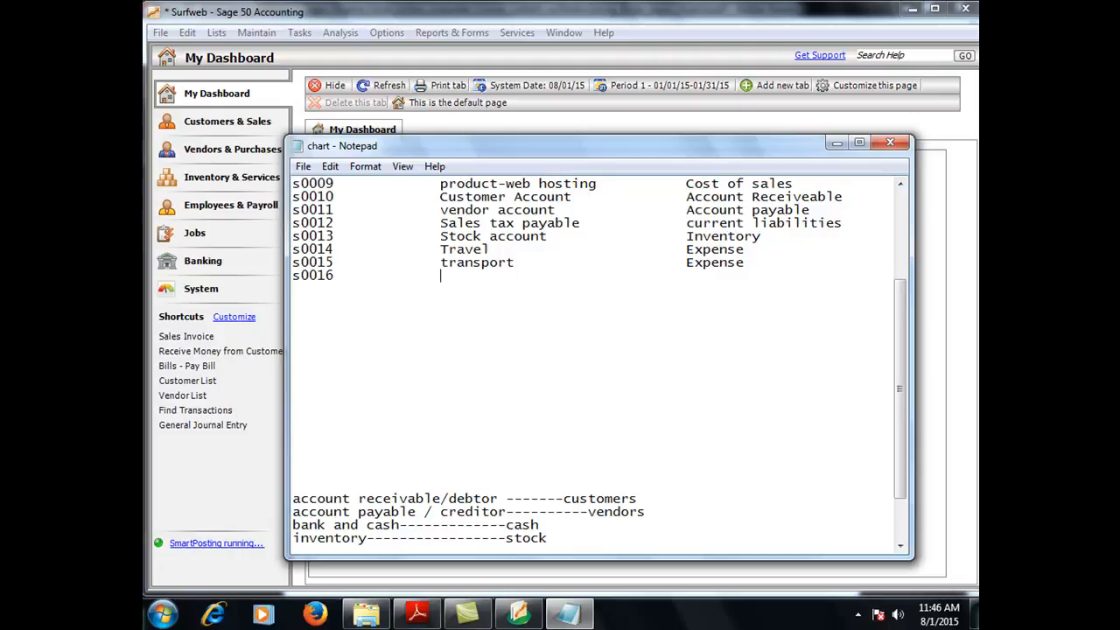
Step: Complete row s0016 as water rate with account type expense
{"action": "type", "text": "water rate"}
{"action": "left_click", "coordinate": [754, 262]}
{"action": "key", "text": "Tab"}
{"action": "left_click", "coordinate": [708, 284]}
{"action": "left_click", "coordinate": [540, 275]}
{"action": "type", "text": "expa"}
{"action": "key", "text": "BackSpace"}
{"action": "type", "text": "ense"}
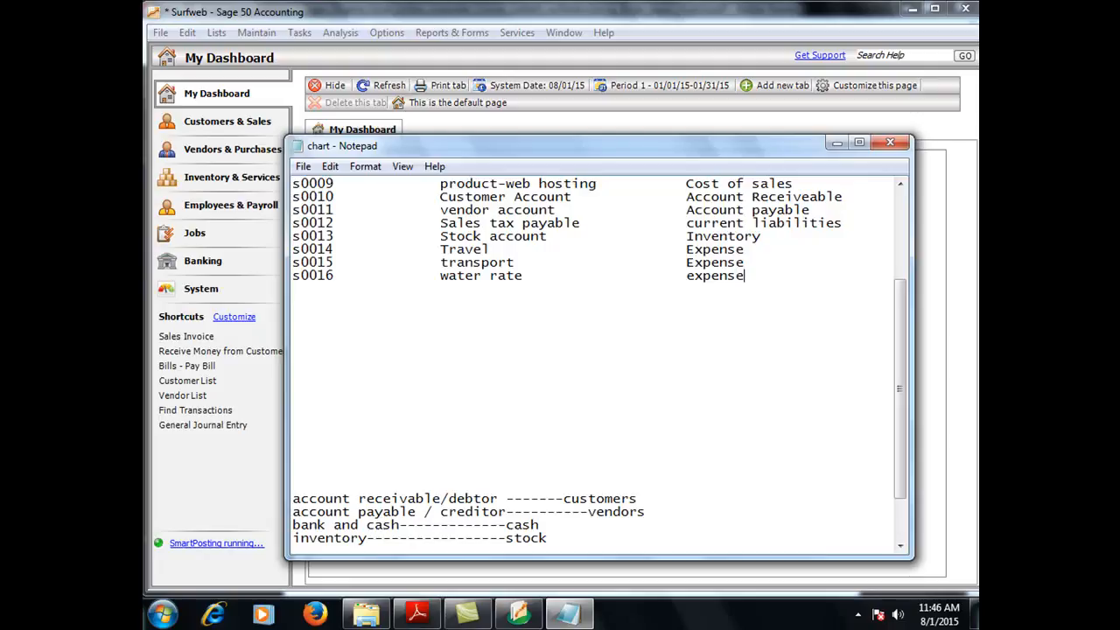
{"action": "key", "text": "Return"}
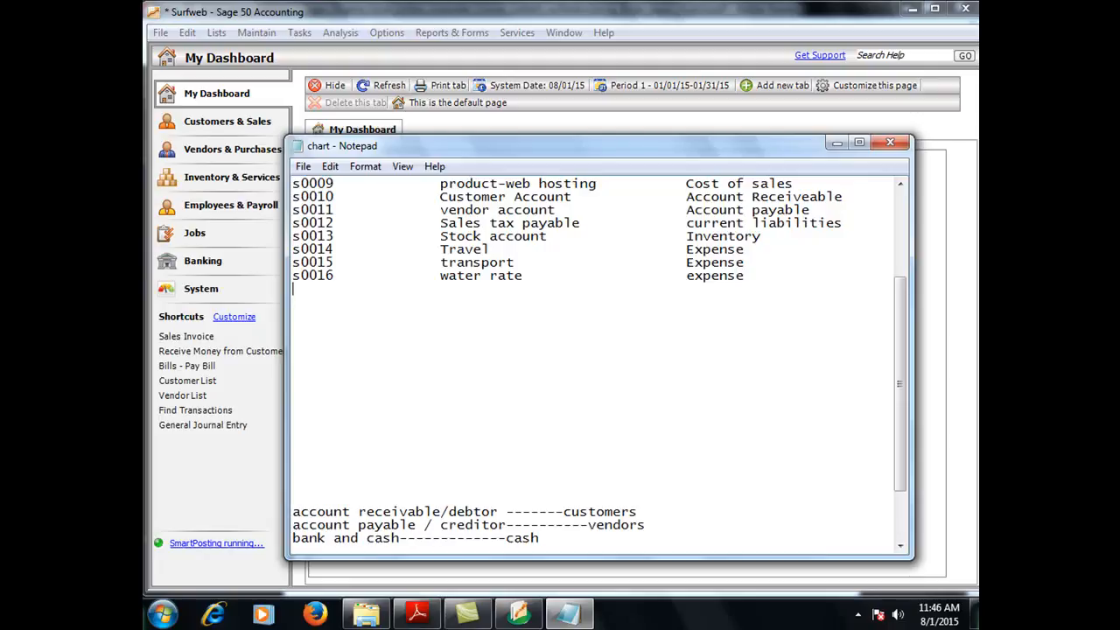
Step: Start row s0017 with description oil and Power and type expense
{"action": "type", "text": "s0017"}
{"action": "key", "text": "Tab"}
{"action": "key", "text": "Tab"}
{"action": "type", "text": "oi"}
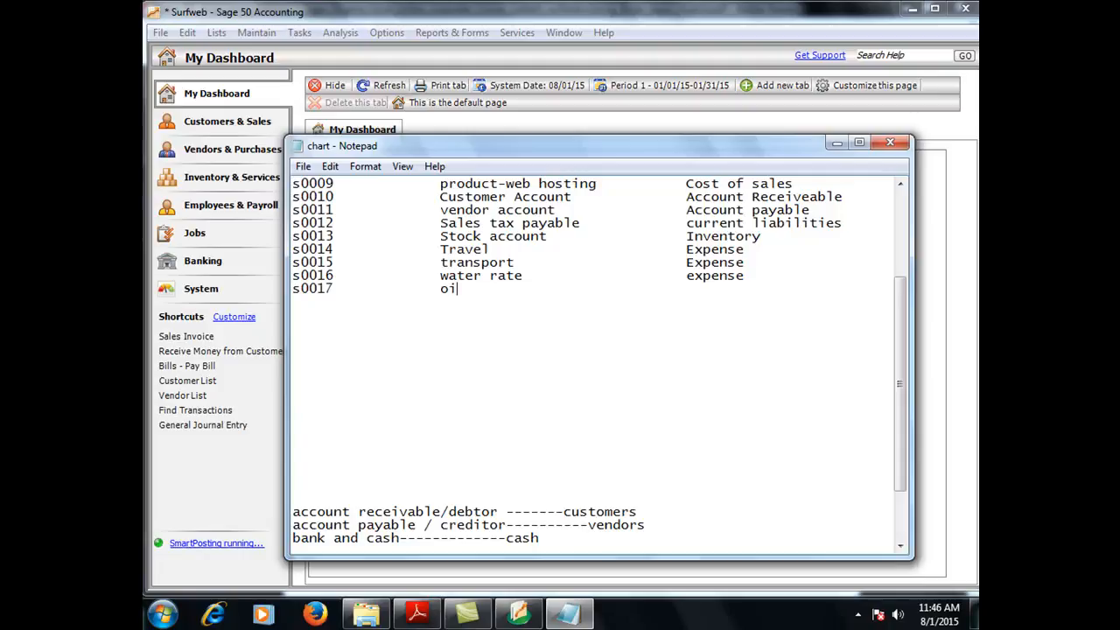
{"action": "type", "text": "l and Power                 ex"}
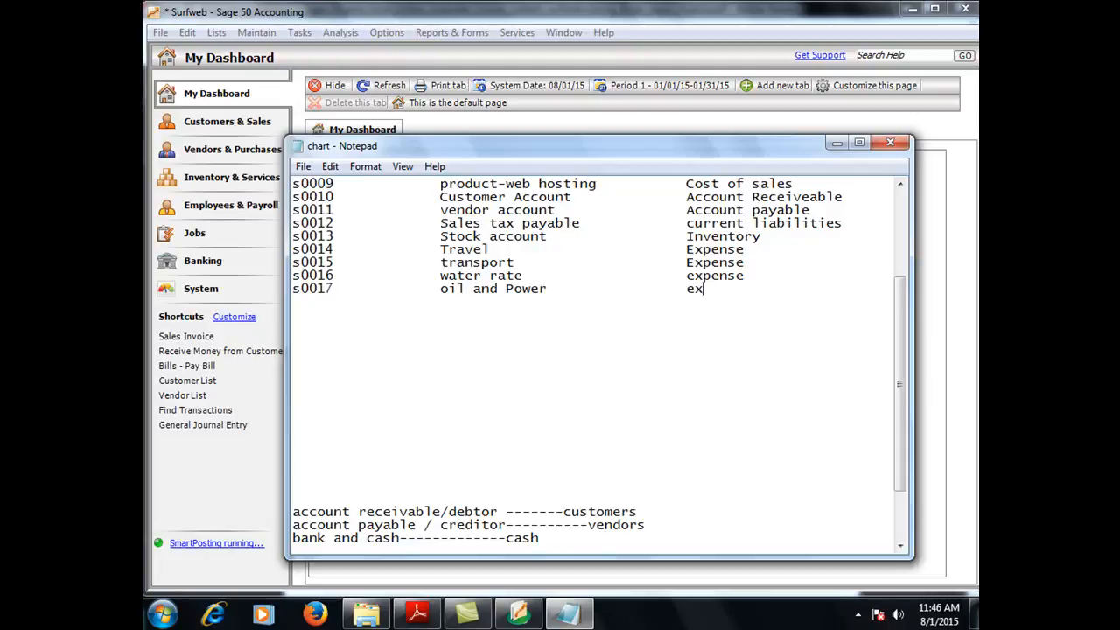
{"action": "type", "text": "pense"}
Step: Add row s0018 named LAWMA and begin the s0019 row
{"action": "key", "text": "Return"}
{"action": "type", "text": "s00"}
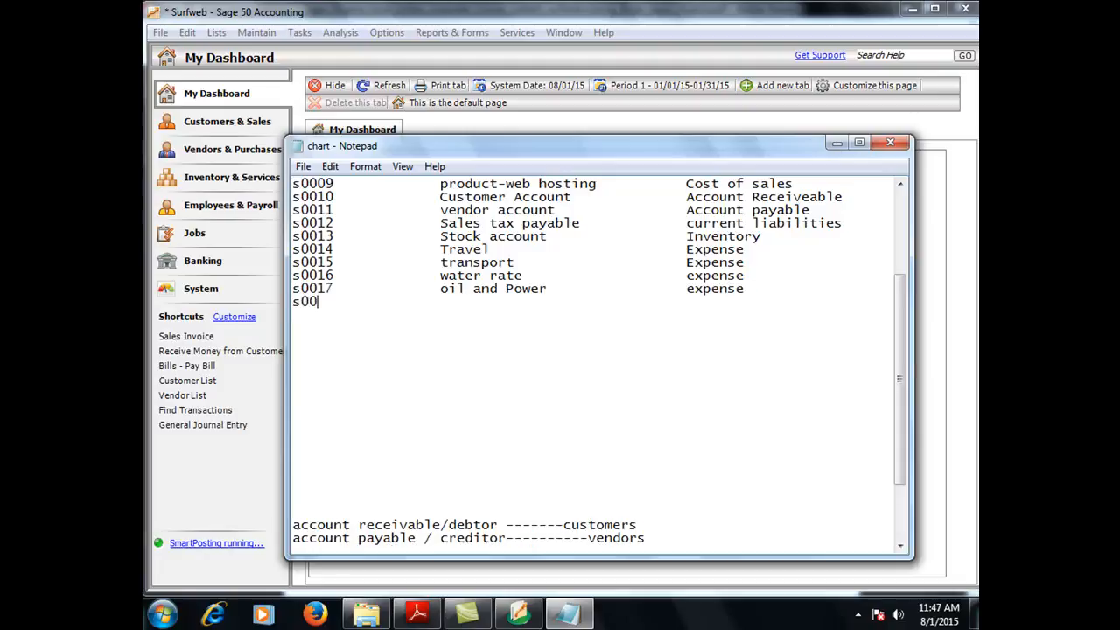
{"action": "type", "text": "18"}
{"action": "key", "text": "Tab"}
{"action": "key", "text": "Tab"}
{"action": "key", "text": "Tab"}
{"action": "type", "text": "LAWMA"}
{"action": "key", "text": "Tab"}
{"action": "key", "text": "Tab"}
{"action": "key", "text": "Return"}
{"action": "type", "text": "s"}
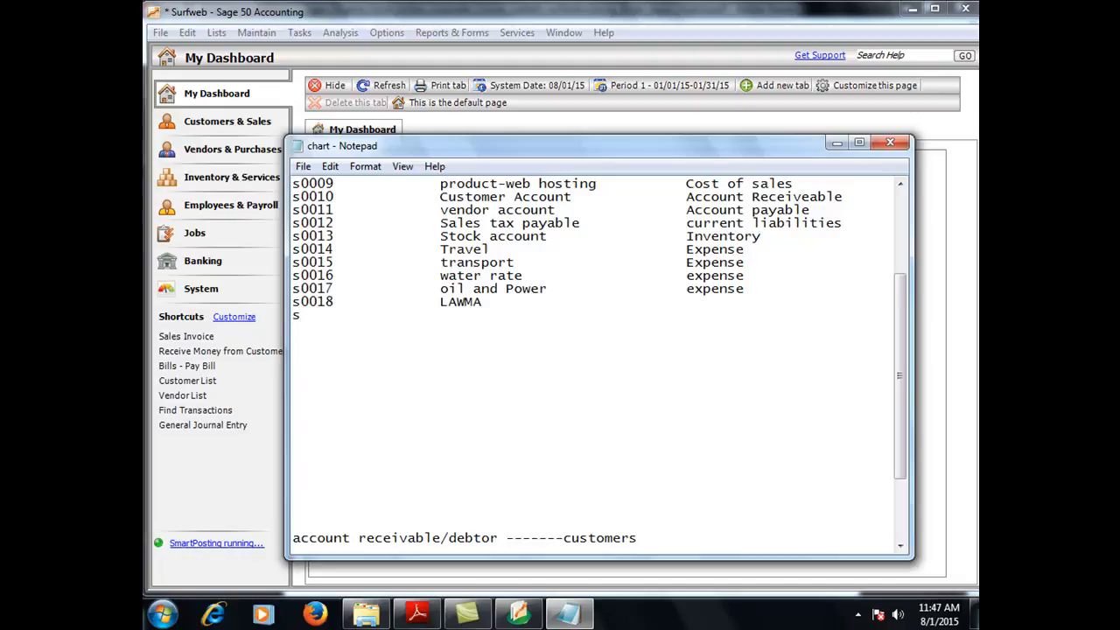
{"action": "type", "text": "0019"}
Step: Give s0019 the description Rent, and set s0019 Rent and s0018 LAWMA to type expense
{"action": "type", "text": "Rent                          expense"}
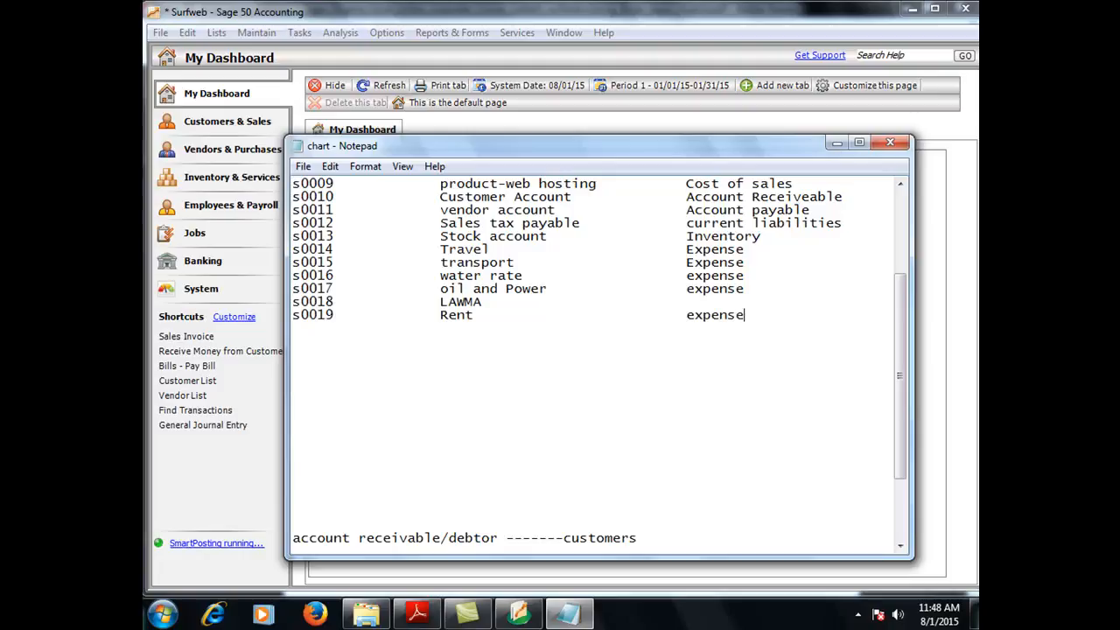
{"action": "left_click", "coordinate": [505, 299]}
{"action": "type", "text": "expense"}
Step: Add s0020 prepayment with account type other current asset
{"action": "key", "text": "ctrl+z"}
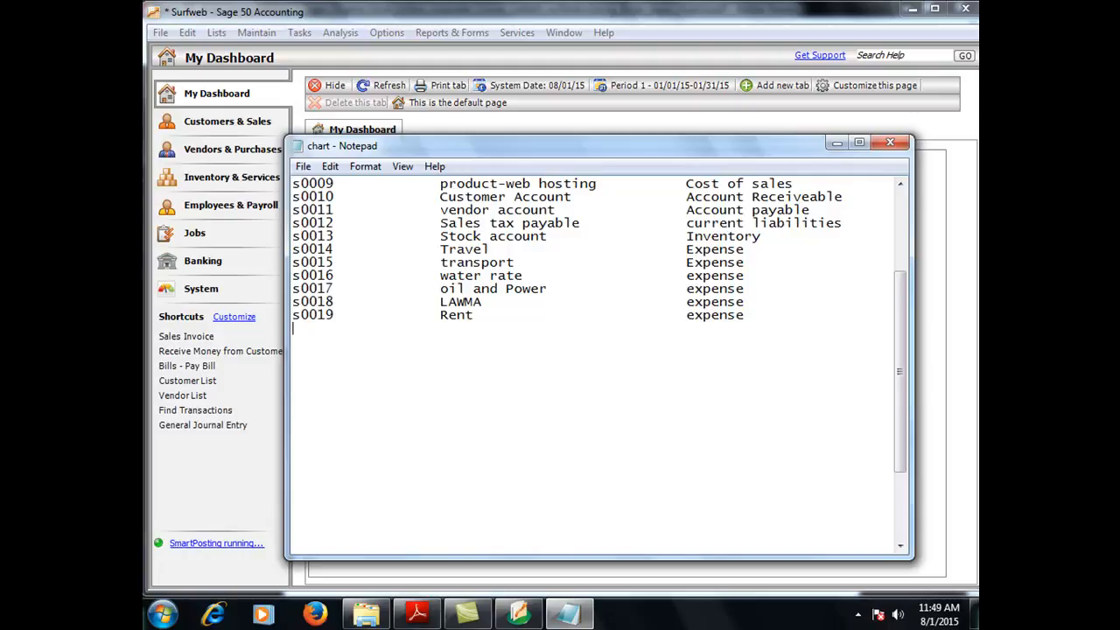
{"action": "type", "text": "s0020"}
{"action": "key", "text": "Tab"}
{"action": "type", "text": "pe"}
{"action": "key", "text": "BackSpace"}
{"action": "type", "text": "repayment"}
{"action": "key", "text": "Tab"}
{"action": "key", "text": "Tab"}
{"action": "key", "text": "Tab"}
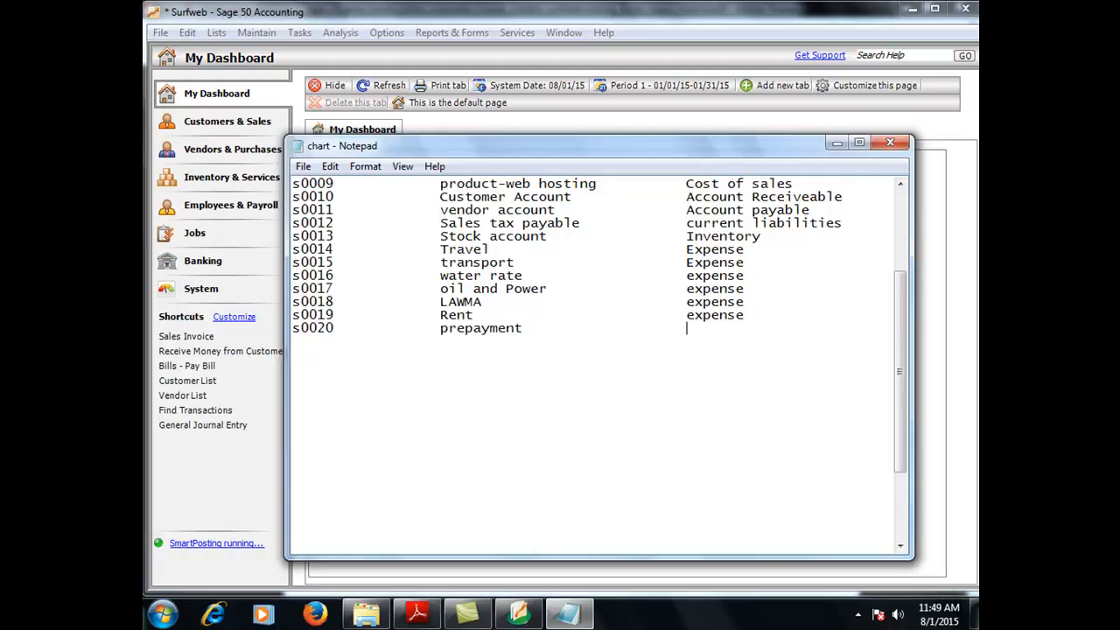
{"action": "type", "text": "current a"}
{"action": "type", "text": "sset"}
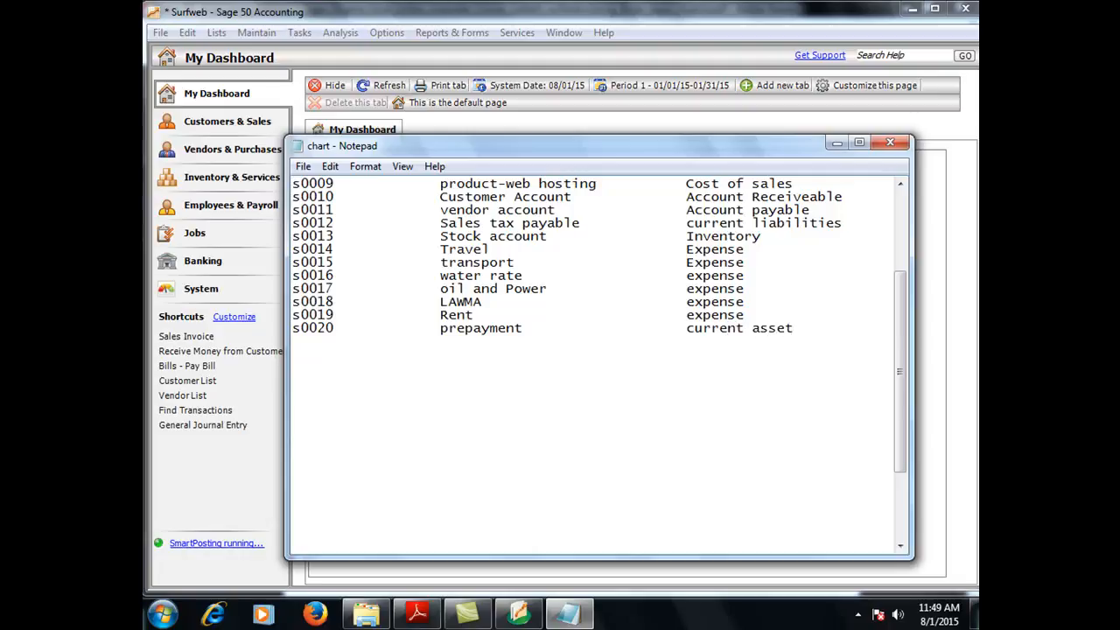
{"action": "left_click", "coordinate": [687, 328]}
{"action": "type", "text": "other"}
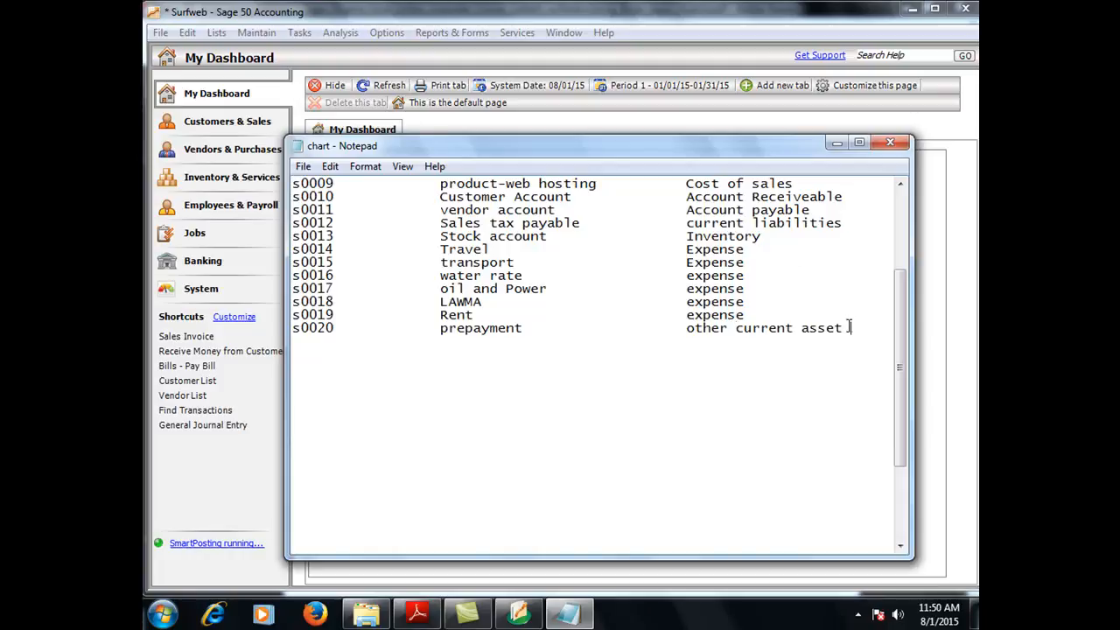
Step: Enter s0021 Newspaper/Journal as an expense account on the empty line
{"action": "left_click", "coordinate": [900, 546]}
{"action": "left_click", "coordinate": [900, 546]}
{"action": "left_click", "coordinate": [901, 546]}
{"action": "left_click", "coordinate": [900, 546]}
{"action": "left_click", "coordinate": [900, 546]}
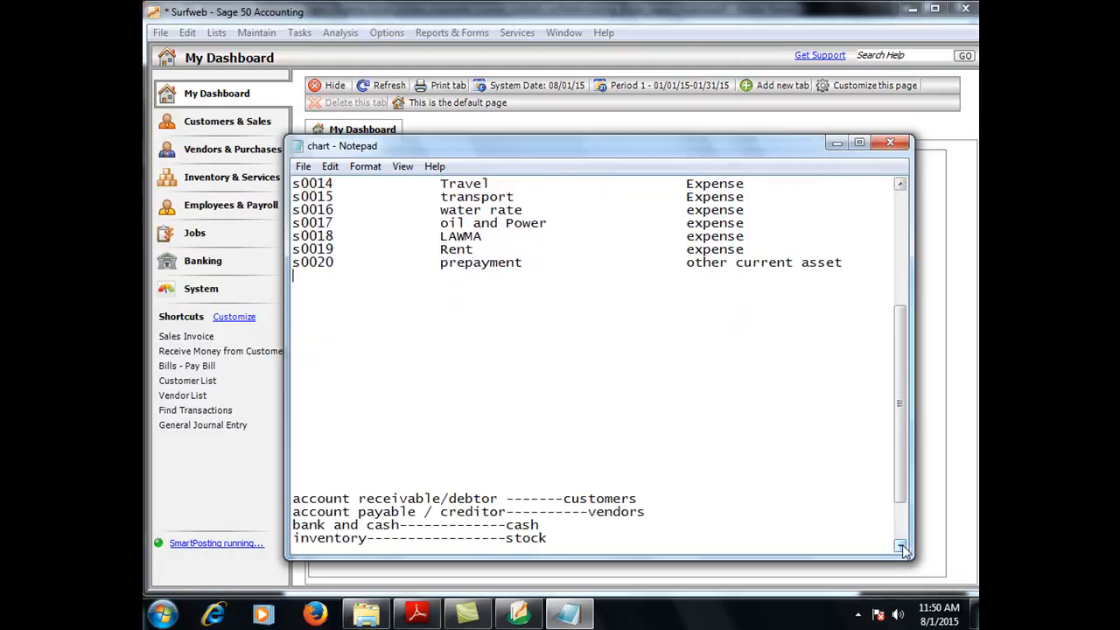
{"action": "left_click", "coordinate": [901, 546]}
{"action": "left_click", "coordinate": [900, 546]}
{"action": "left_click", "coordinate": [901, 546]}
{"action": "left_click", "coordinate": [900, 546]}
{"action": "left_click", "coordinate": [901, 545]}
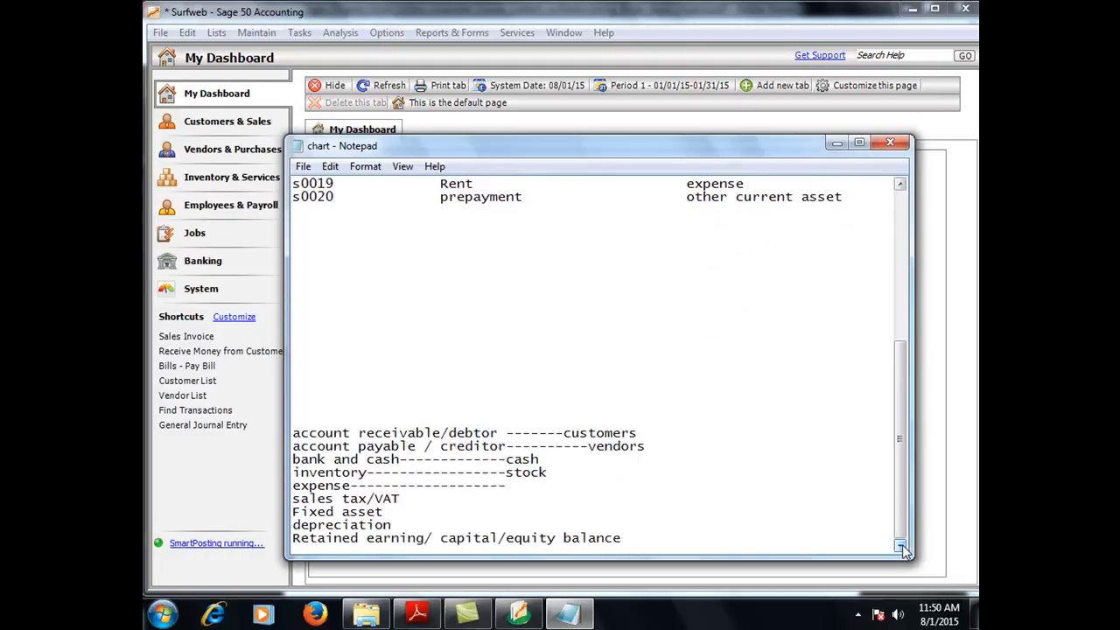
{"action": "left_click", "coordinate": [900, 185]}
{"action": "left_click", "coordinate": [901, 185]}
{"action": "left_click", "coordinate": [900, 186]}
{"action": "left_click", "coordinate": [900, 186]}
{"action": "left_click", "coordinate": [901, 186]}
{"action": "left_click", "coordinate": [901, 185]}
{"action": "left_click", "coordinate": [900, 186]}
{"action": "left_click", "coordinate": [900, 185]}
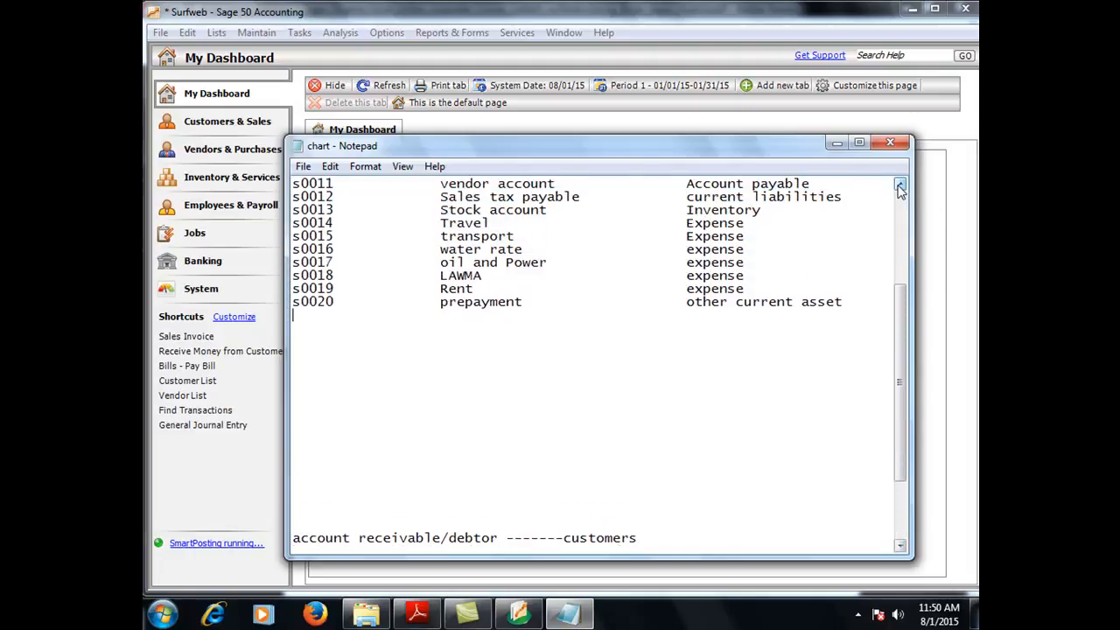
{"action": "type", "text": "s0021             Newspa"}
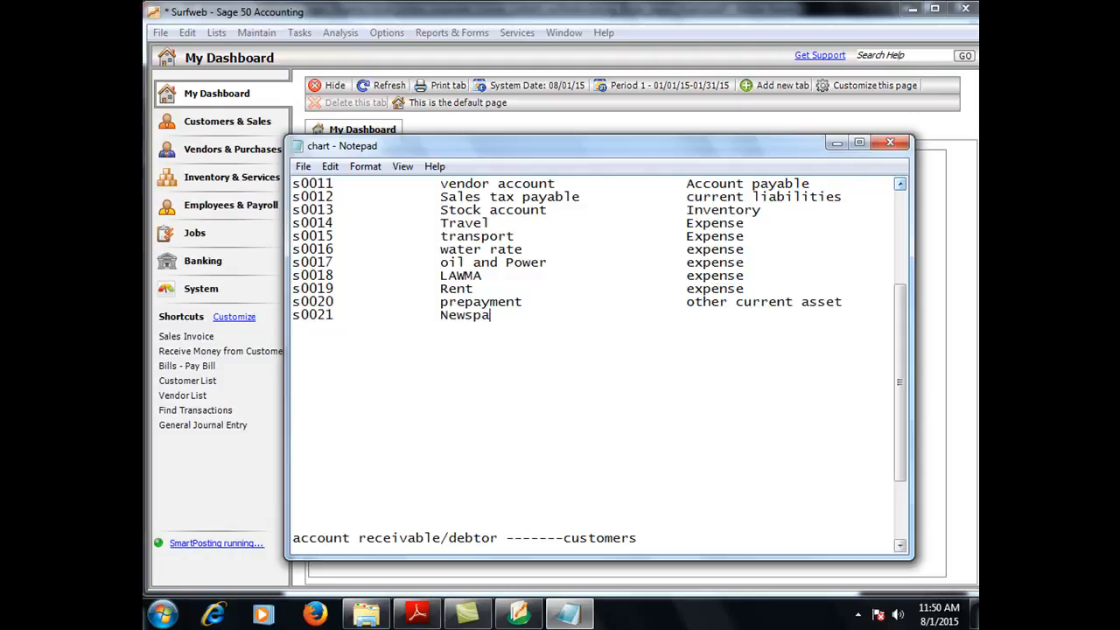
{"action": "type", "text": "per"}
{"action": "type", "text": "/Journal             expense"}
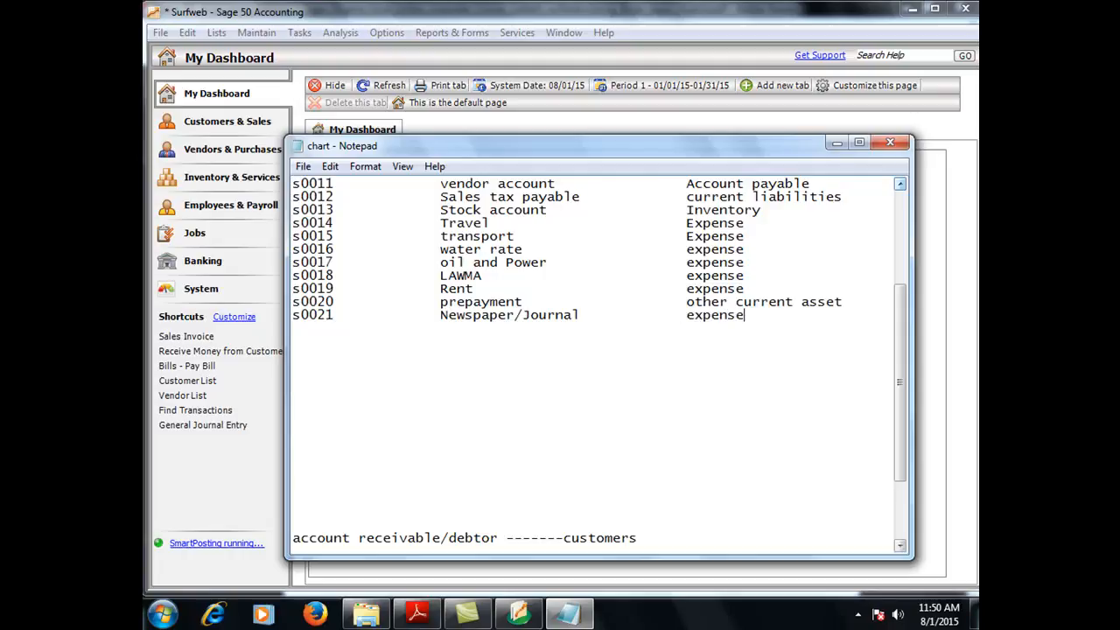
{"action": "key", "text": "Return"}
Step: Add s0022 Publicity/Advert as an expense account
{"action": "type", "text": "s"}
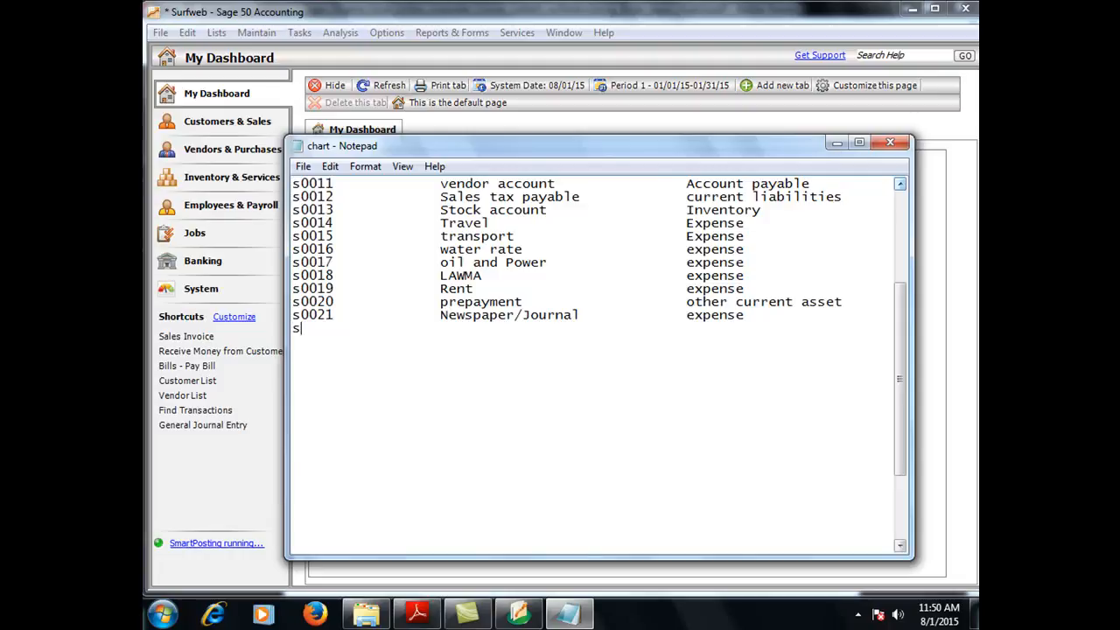
{"action": "type", "text": "0022             Publicity"}
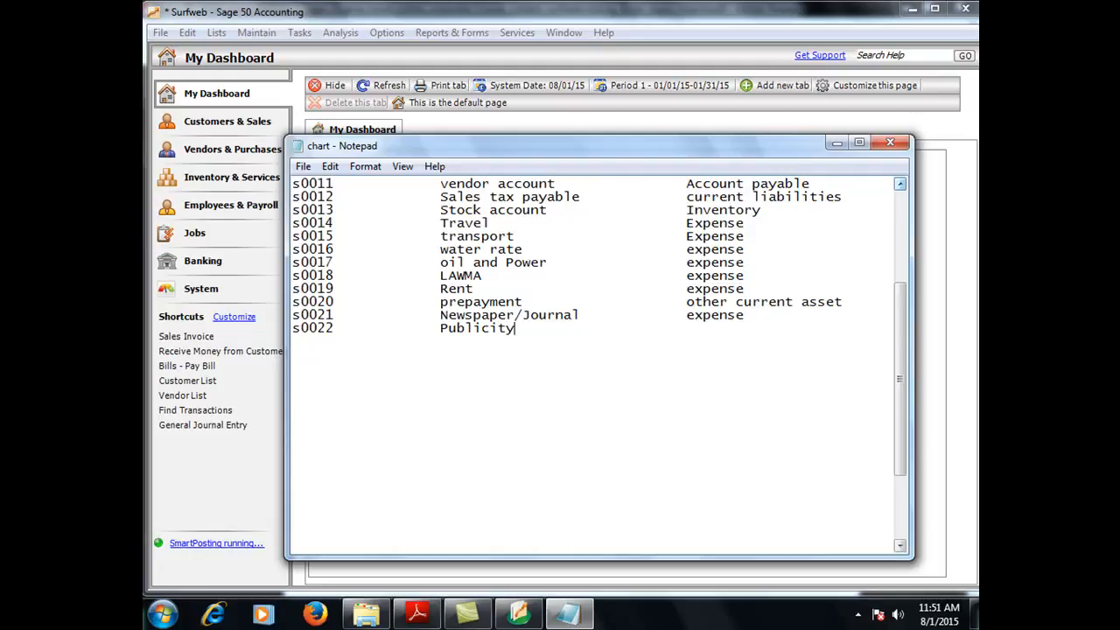
{"action": "type", "text": "/Advert"}
{"action": "key", "text": "Tab"}
{"action": "key", "text": "Tab"}
{"action": "type", "text": "expense"}
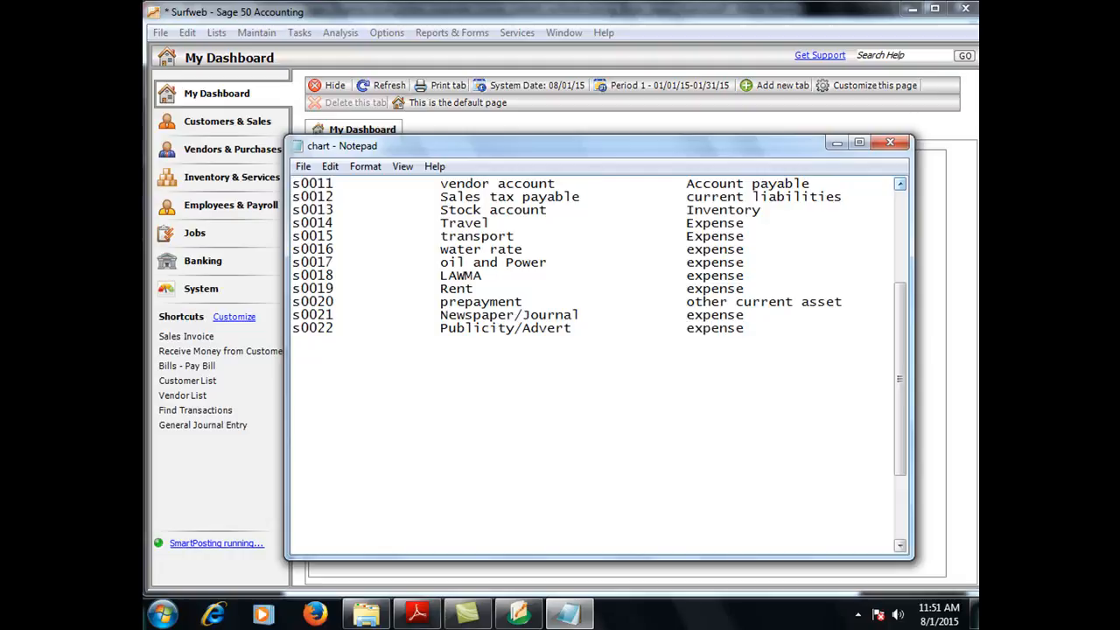
{"action": "key", "text": "Return"}
Step: Add s0023 telephone as an expense and begin the s0024 row
{"action": "type", "text": "s0023             telephone"}
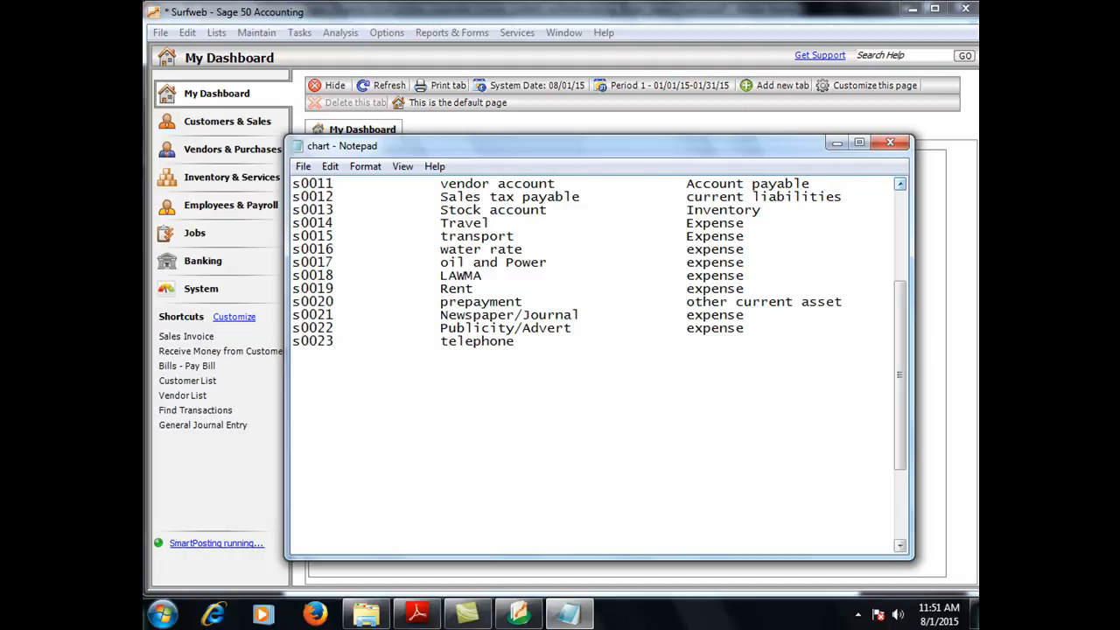
{"action": "key", "text": "Tab"}
{"action": "key", "text": "Tab"}
{"action": "type", "text": "expense"}
{"action": "key", "text": "Return"}
{"action": "type", "text": "s0024"}
{"action": "key", "text": "Tab"}
{"action": "key", "text": "Tab"}
{"action": "key", "text": "Tab"}
{"action": "key", "text": "BackSpace"}
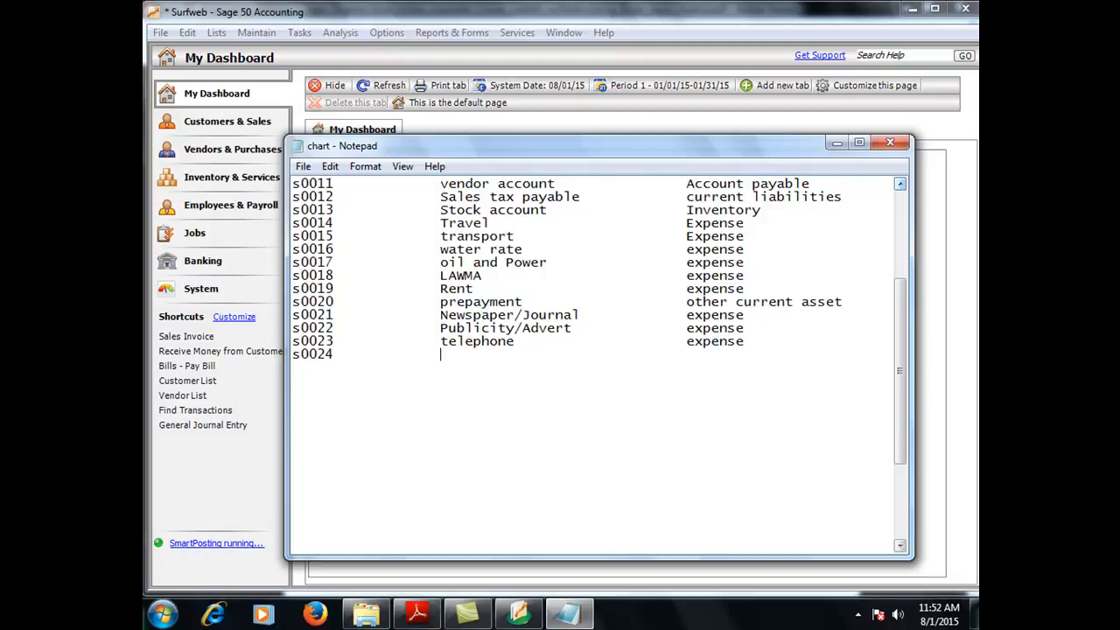
Step: Complete s0024 as internet subscription with account type expense
{"action": "key", "text": "Tab"}
{"action": "key", "text": "Tab"}
{"action": "type", "text": "in"}
{"action": "type", "text": "ter"}
{"action": "type", "text": "net "}
{"action": "type", "text": "E"}
{"action": "key", "text": "BackSpace"}
{"action": "key", "text": "Tab"}
{"action": "key", "text": "Tab"}
{"action": "key", "text": "Tab"}
{"action": "key", "text": "BackSpace"}
{"action": "key", "text": "BackSpace"}
{"action": "key", "text": "BackSpace"}
{"action": "type", "text": "subscri"}
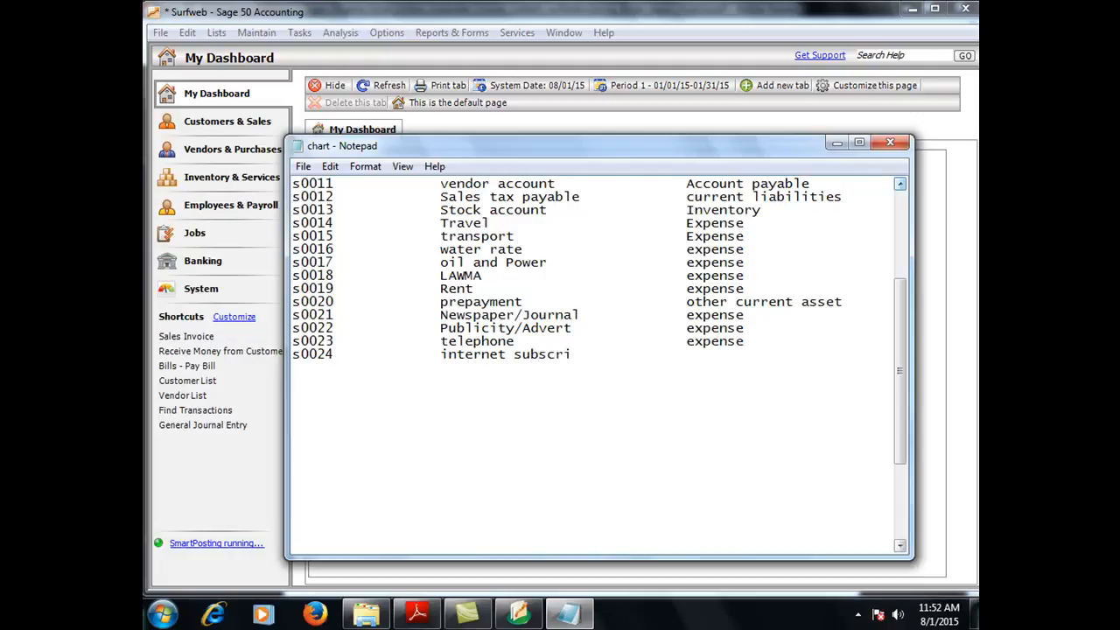
{"action": "type", "text": "ption"}
{"action": "key", "text": "Tab"}
{"action": "key", "text": "Tab"}
{"action": "type", "text": "expense"}
{"action": "key", "text": "Return"}
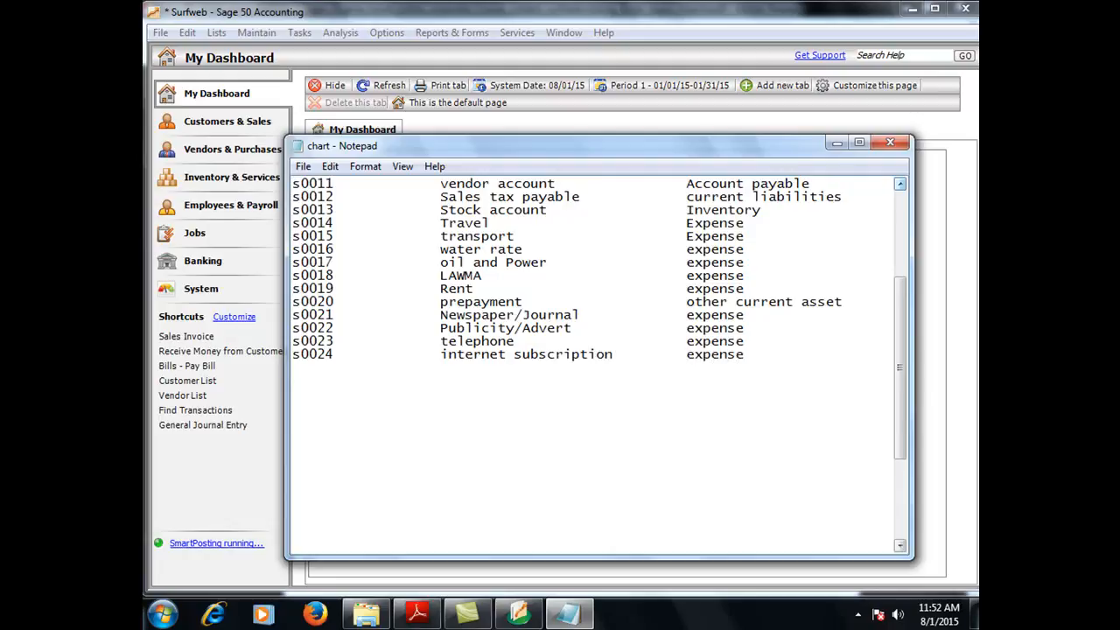
Step: Add s0025 DSTV Subscription as an expense account
{"action": "type", "text": "s0025              D"}
{"action": "type", "text": "T"}
{"action": "key", "text": "BackSpace"}
{"action": "key", "text": "BackSpace"}
{"action": "type", "text": "DSTC"}
{"action": "key", "text": "BackSpace"}
{"action": "type", "text": "V Su"}
{"action": "type", "text": "c"}
{"action": "key", "text": "BackSpace"}
{"action": "type", "text": "bscri"}
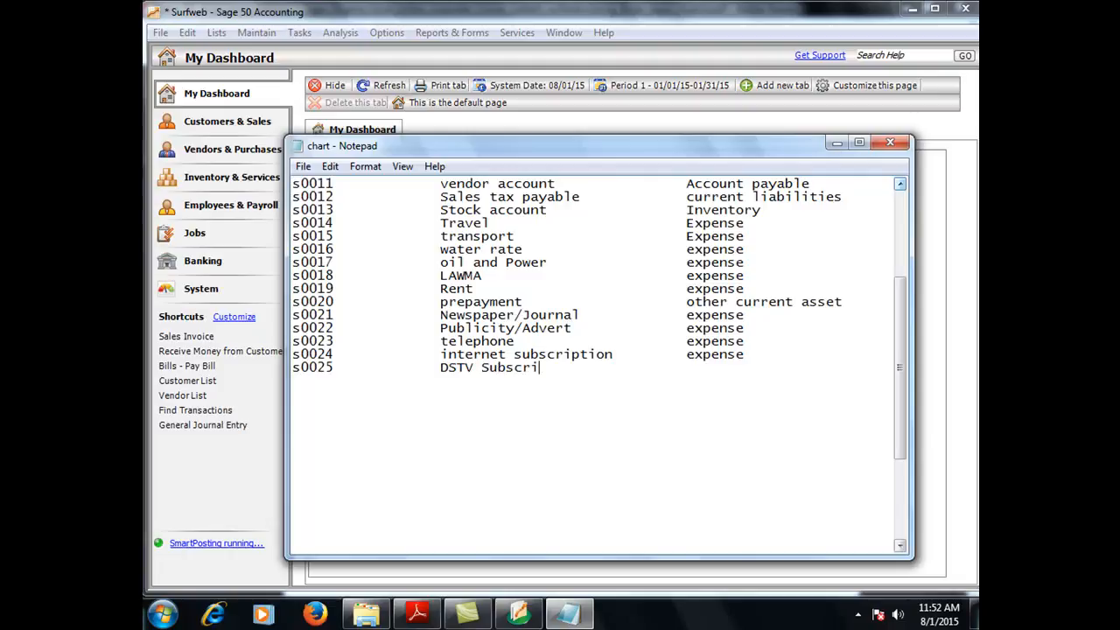
{"action": "type", "text": "ption"}
{"action": "key", "text": "Tab"}
{"action": "type", "text": "expense"}
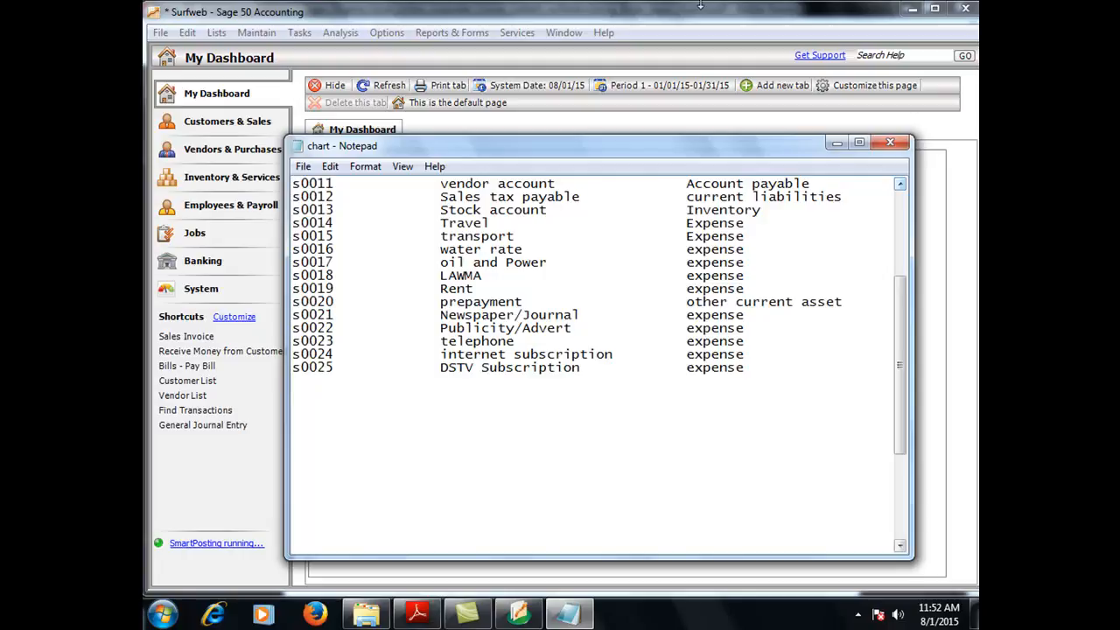
Step: Save the chart file, then start a fresh line below s0025 DSTV Subscription
{"action": "left_click", "coordinate": [302, 166]}
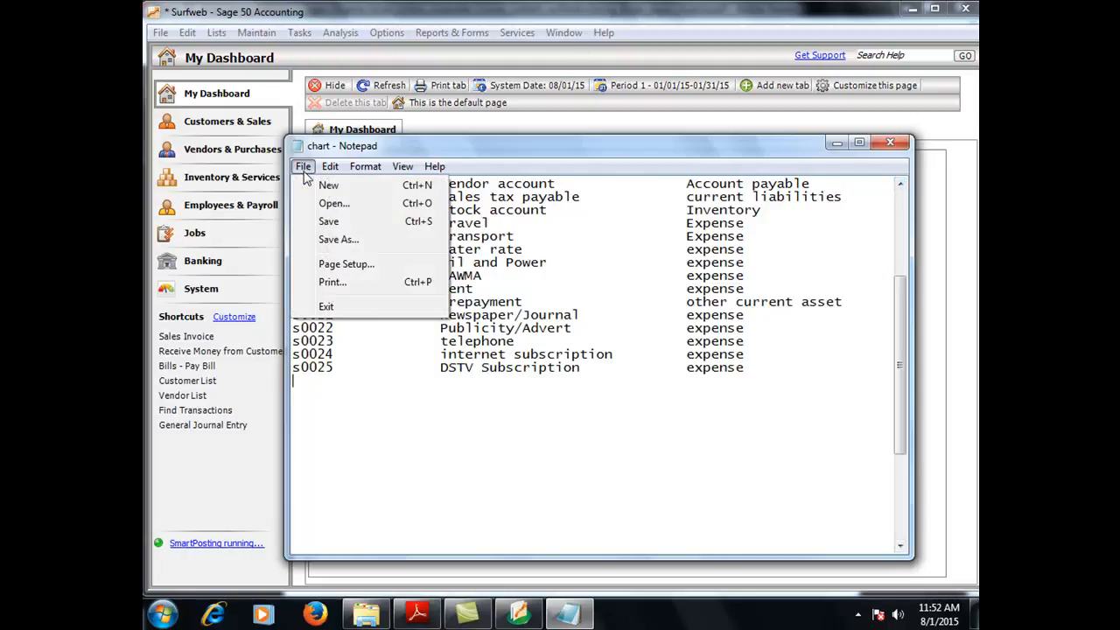
{"action": "left_click", "coordinate": [302, 223]}
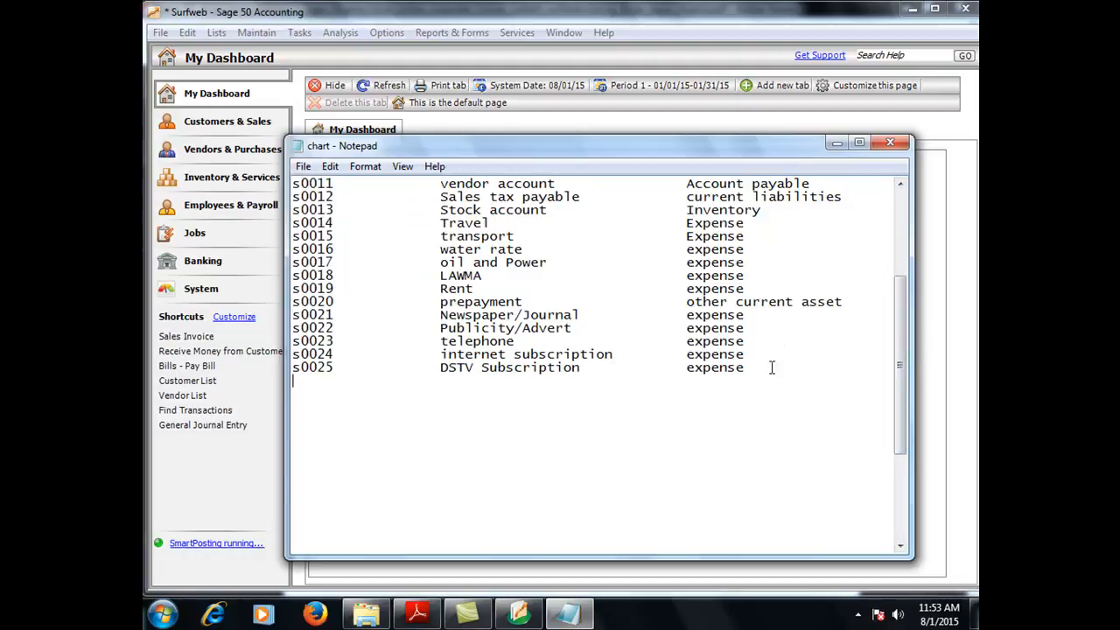
{"action": "right_click", "coordinate": [895, 355]}
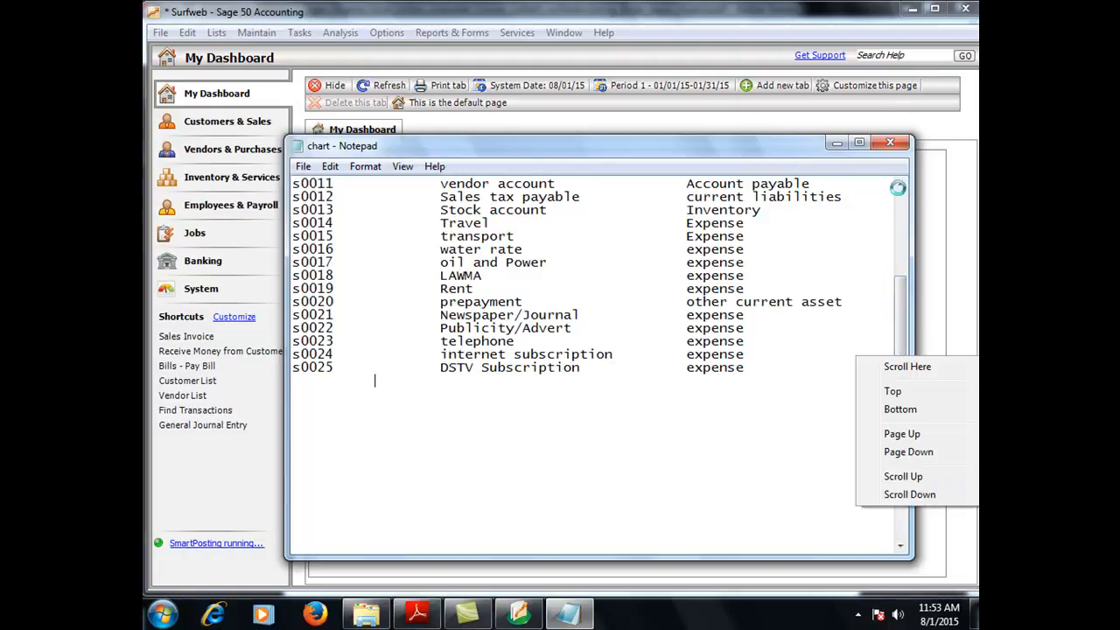
{"action": "left_click", "coordinate": [876, 233]}
{"action": "left_click", "coordinate": [900, 185]}
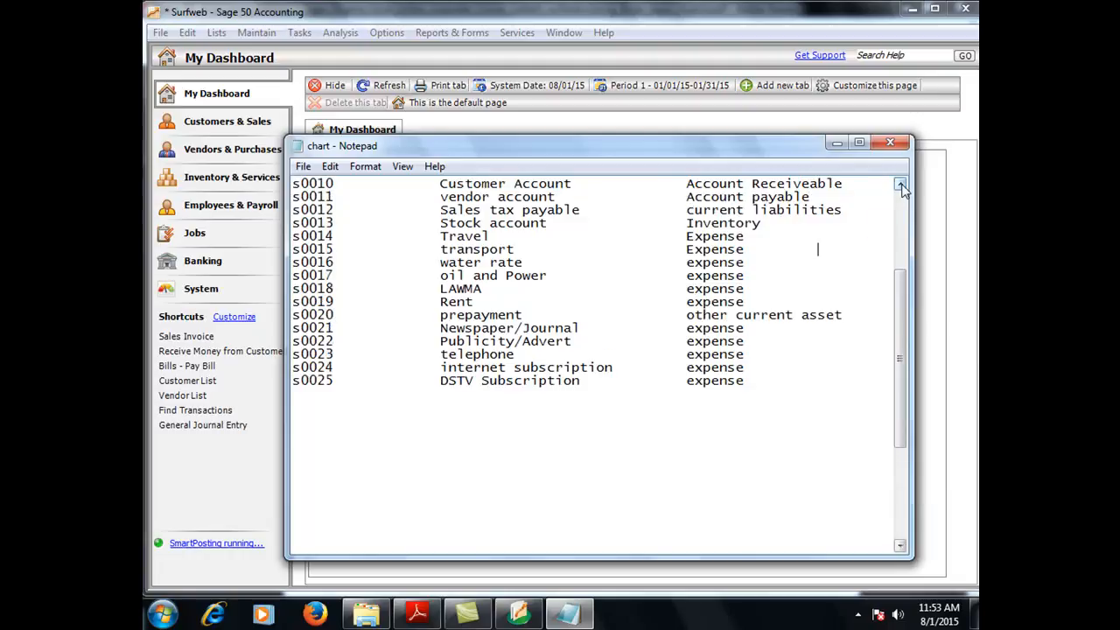
{"action": "left_click", "coordinate": [901, 185]}
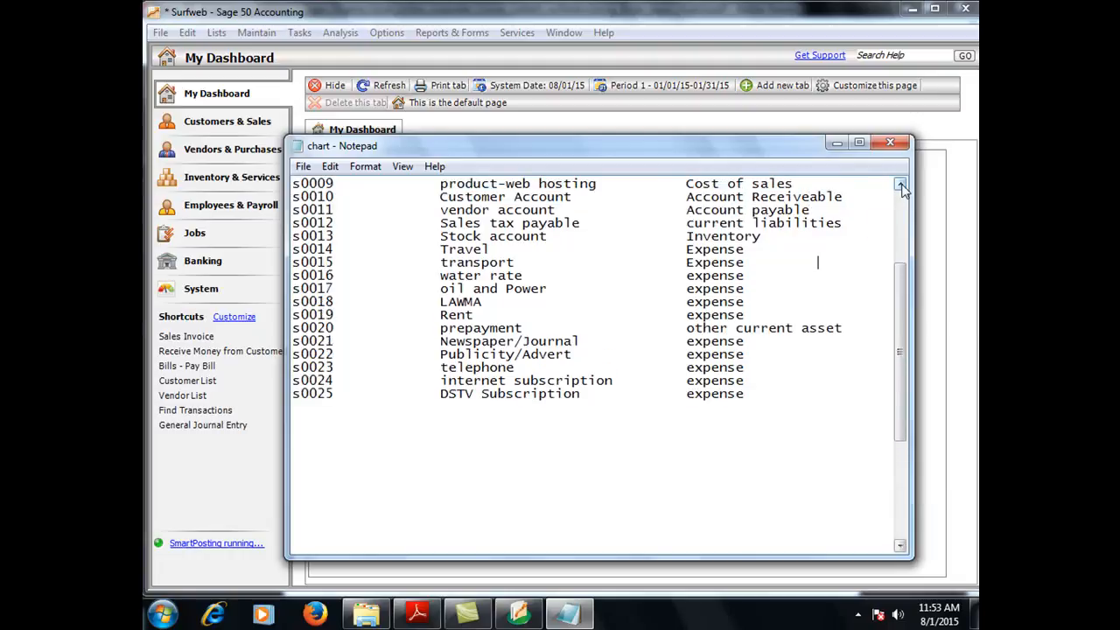
{"action": "left_click", "coordinate": [901, 546]}
{"action": "left_click", "coordinate": [902, 546]}
{"action": "left_click", "coordinate": [901, 546]}
{"action": "left_click", "coordinate": [901, 546]}
{"action": "left_click", "coordinate": [901, 547]}
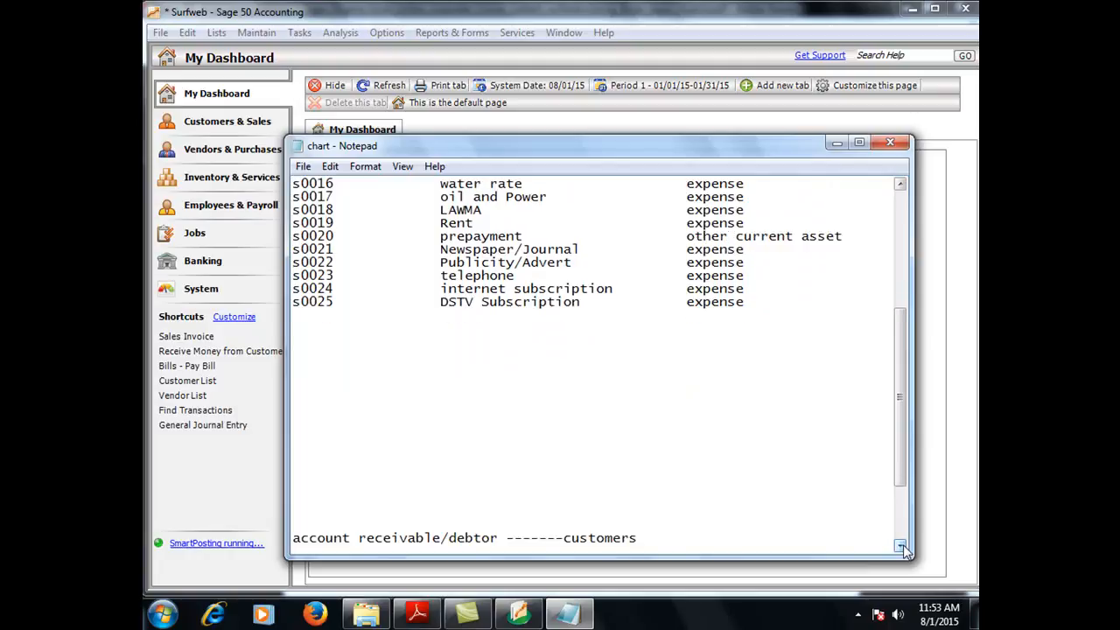
{"action": "left_click", "coordinate": [763, 304]}
{"action": "key", "text": "Return"}
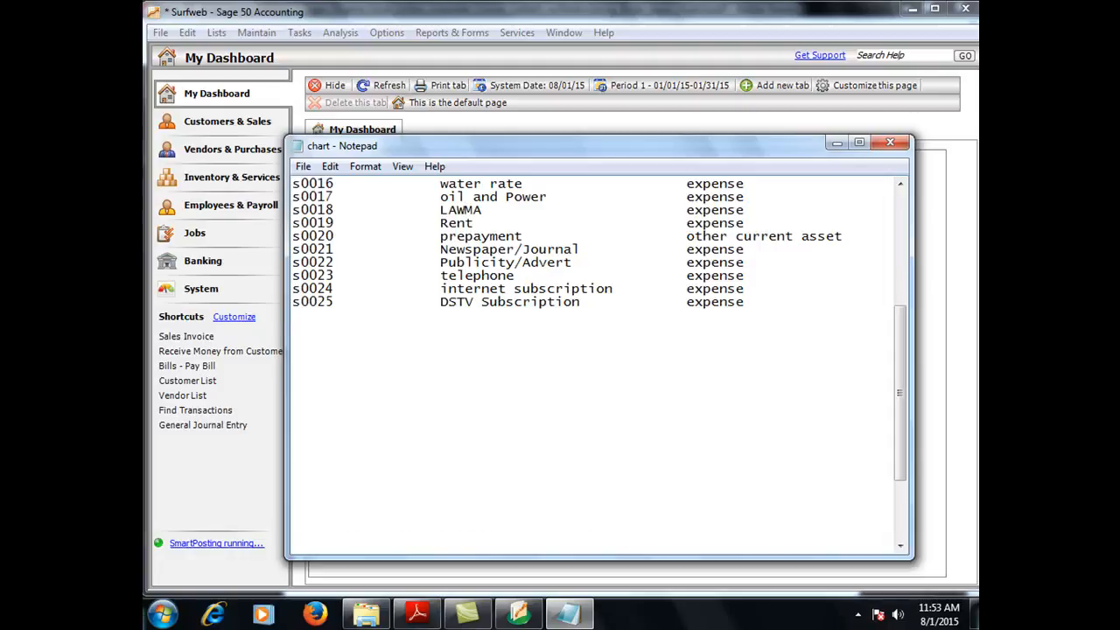
Step: Add s0026 Furniture and fittings with account type Fixed asset
{"action": "type", "text": "F"}
{"action": "key", "text": "BackSpace"}
{"action": "type", "text": "s0026   Furniture"}
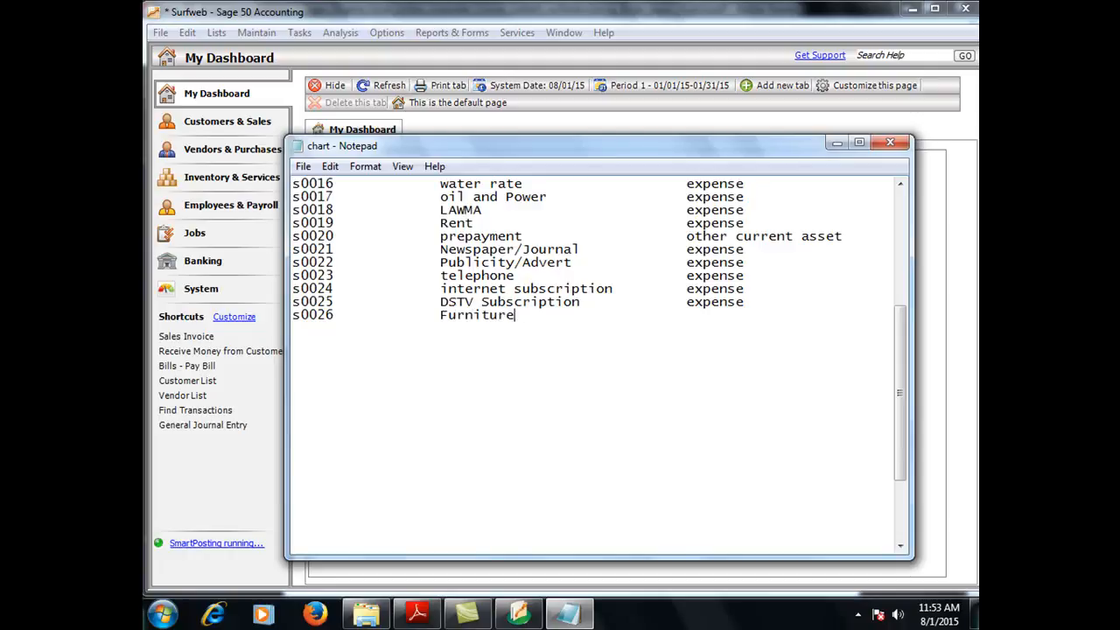
{"action": "type", "text": " and fittings"}
{"action": "key", "text": "Tab"}
{"action": "type", "text": "Fise"}
{"action": "key", "text": "BackSpace"}
{"action": "key", "text": "BackSpace"}
{"action": "type", "text": "xed"}
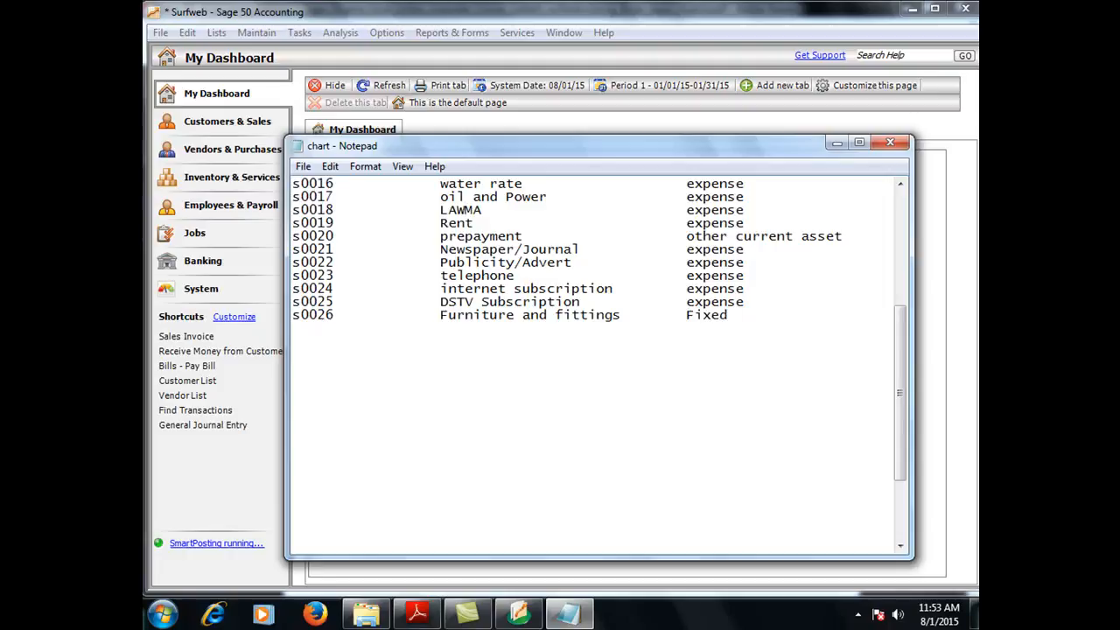
{"action": "type", "text": " asset"}
{"action": "key", "text": "Return"}
Step: Begin the s0027 row
{"action": "type", "text": "s0026"}
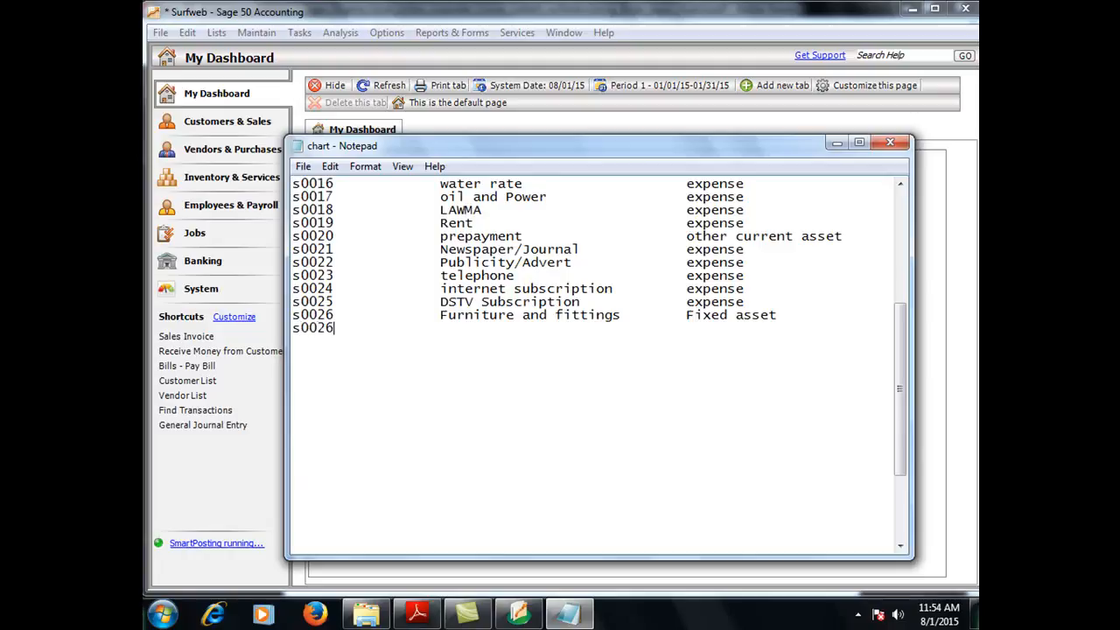
{"action": "key", "text": "BackSpace"}
{"action": "type", "text": "7"}
{"action": "key", "text": "Tab"}
{"action": "key", "text": "Tab"}
Step: Complete s0027 as Generator with account type fixed asset
{"action": "type", "text": "Generator"}
{"action": "key", "text": "Tab"}
{"action": "key", "text": "Tab"}
{"action": "key", "text": "Tab"}
{"action": "type", "text": "fixe"}
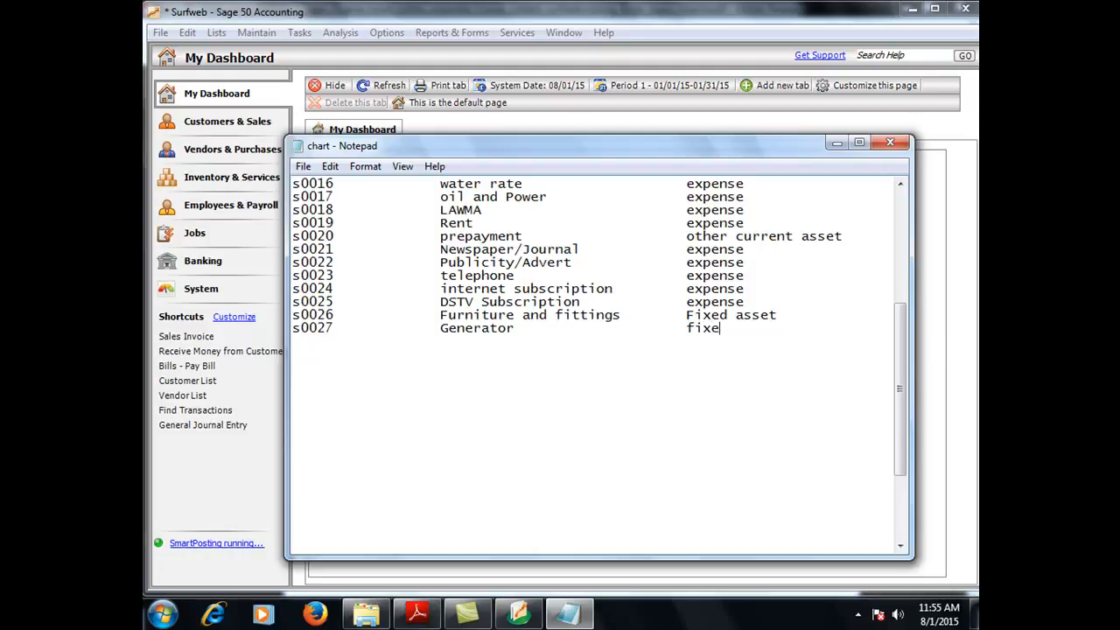
{"action": "type", "text": "d asset"}
{"action": "key", "text": "Return"}
Step: Add s0028 Computers Equipment as a fixed asset and begin the s0029 row
{"action": "type", "text": "s"}
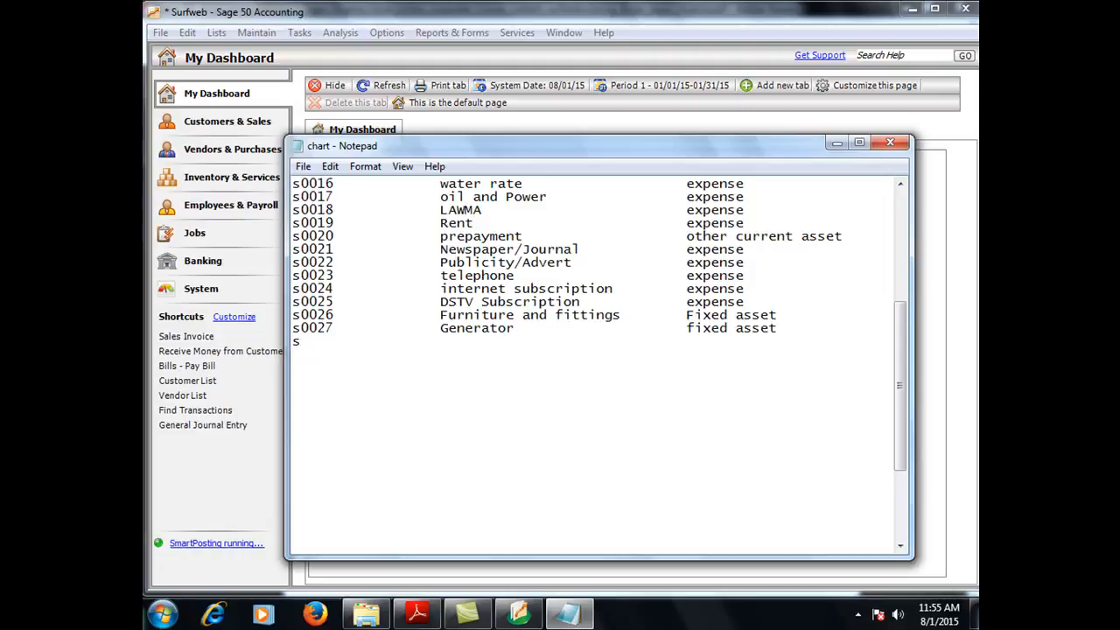
{"action": "type", "text": "0027"}
{"action": "key", "text": "BackSpace"}
{"action": "type", "text": "8"}
{"action": "key", "text": "Tab"}
{"action": "type", "text": "Com"}
{"action": "type", "text": "put"}
{"action": "key", "text": "BackSpace"}
{"action": "type", "text": "r"}
{"action": "key", "text": "BackSpace"}
{"action": "type", "text": "ters"}
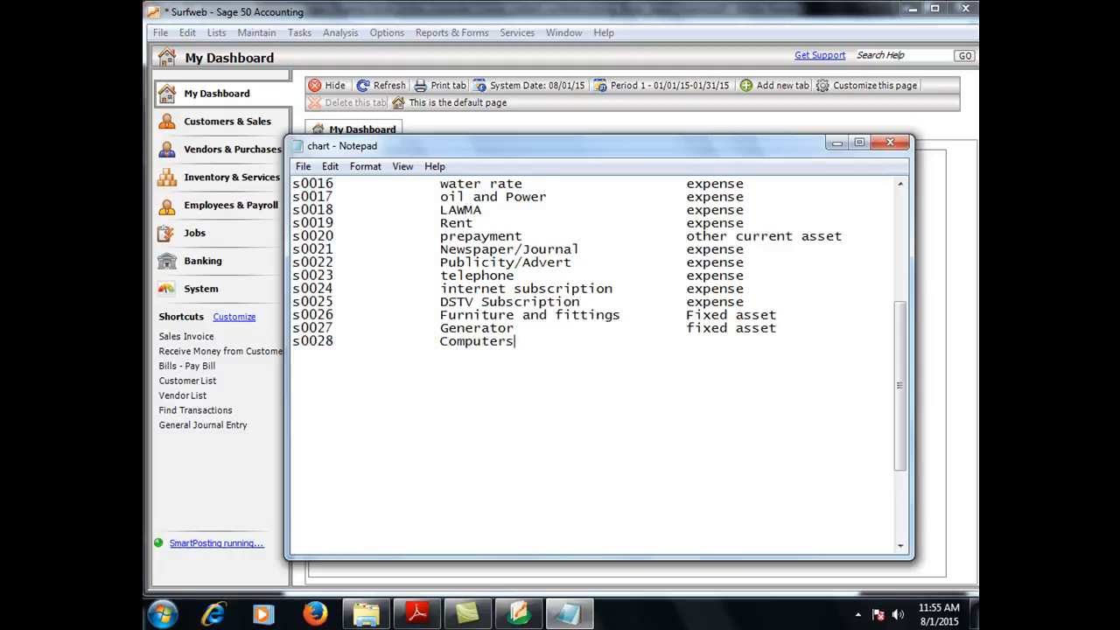
{"action": "type", "text": " Equipment"}
{"action": "key", "text": "Tab"}
{"action": "key", "text": "Tab"}
{"action": "type", "text": "fi"}
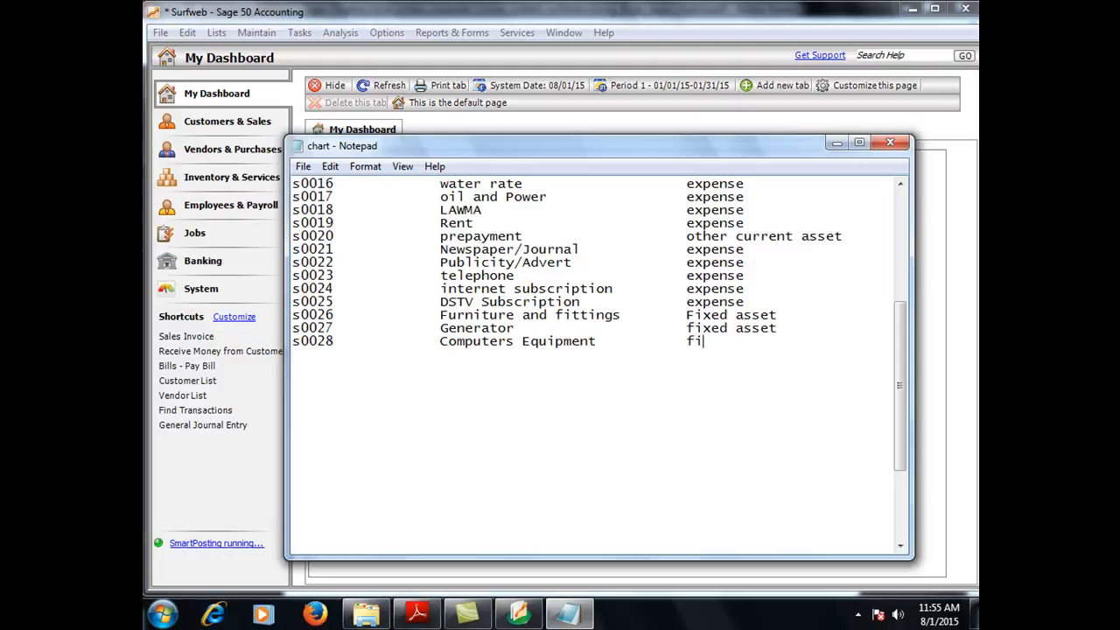
{"action": "type", "text": "xed asset"}
{"action": "key", "text": "Return"}
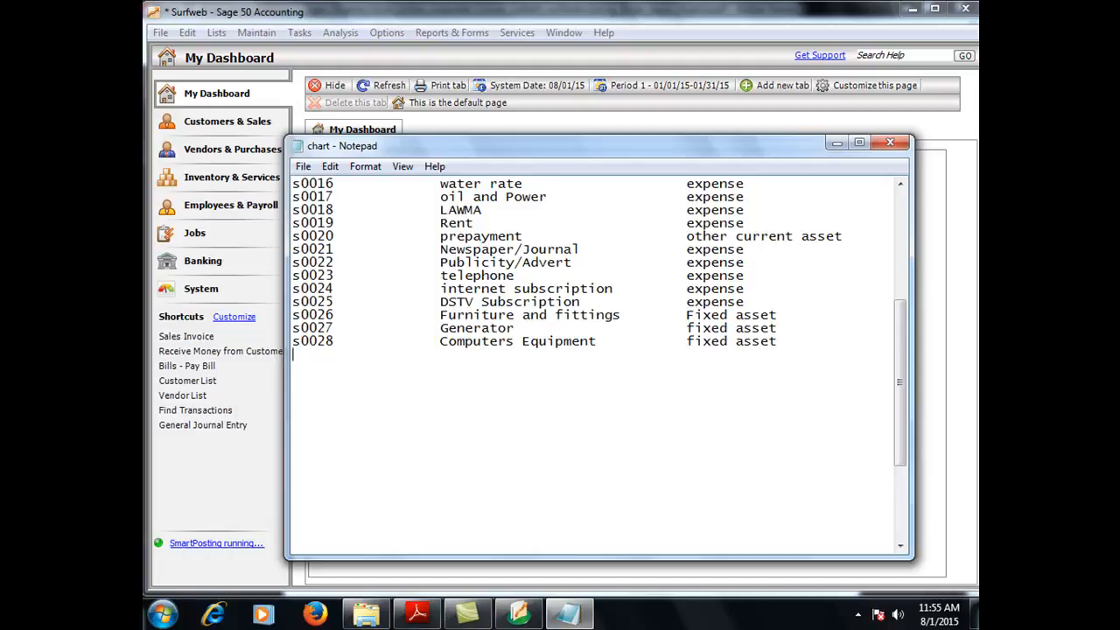
{"action": "type", "text": "s0029"}
Step: Complete s0029 as Acc. Dep-F &f with account type Accumulated depreciation
{"action": "type", "text": "Acc. Dep-"}
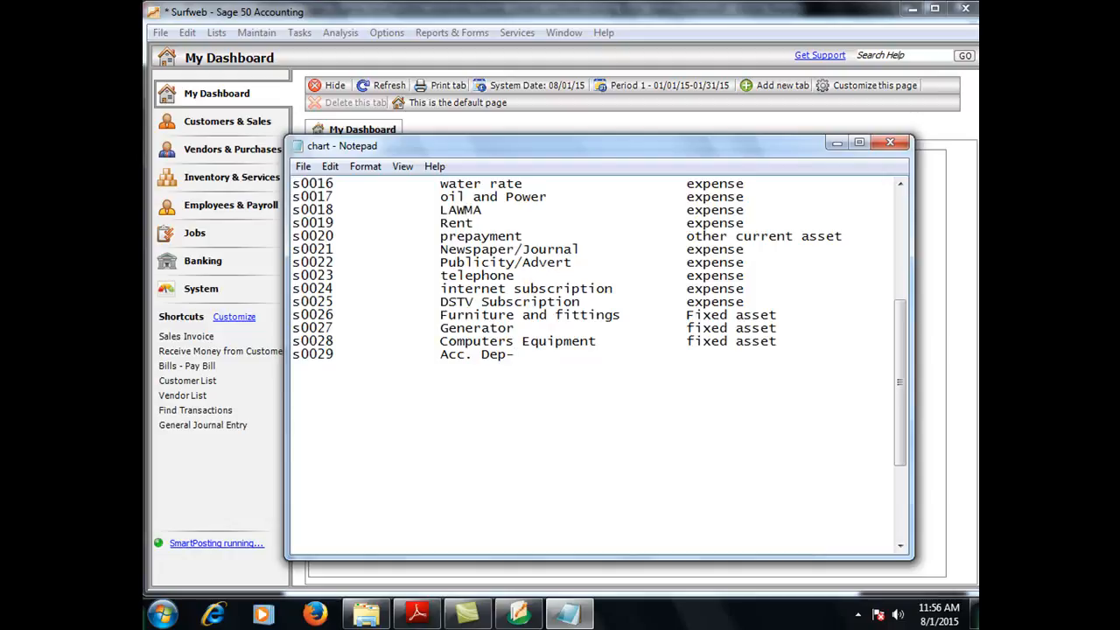
{"action": "type", "text": "F &f"}
{"action": "key", "text": "Tab"}
{"action": "key", "text": "Tab"}
{"action": "type", "text": "Accu"}
{"action": "key", "text": "BackSpace"}
{"action": "type", "text": "ulted"}
{"action": "key", "text": "BackSpace"}
{"action": "key", "text": "BackSpace"}
{"action": "key", "text": "BackSpace"}
{"action": "type", "text": "ated depreciation"}
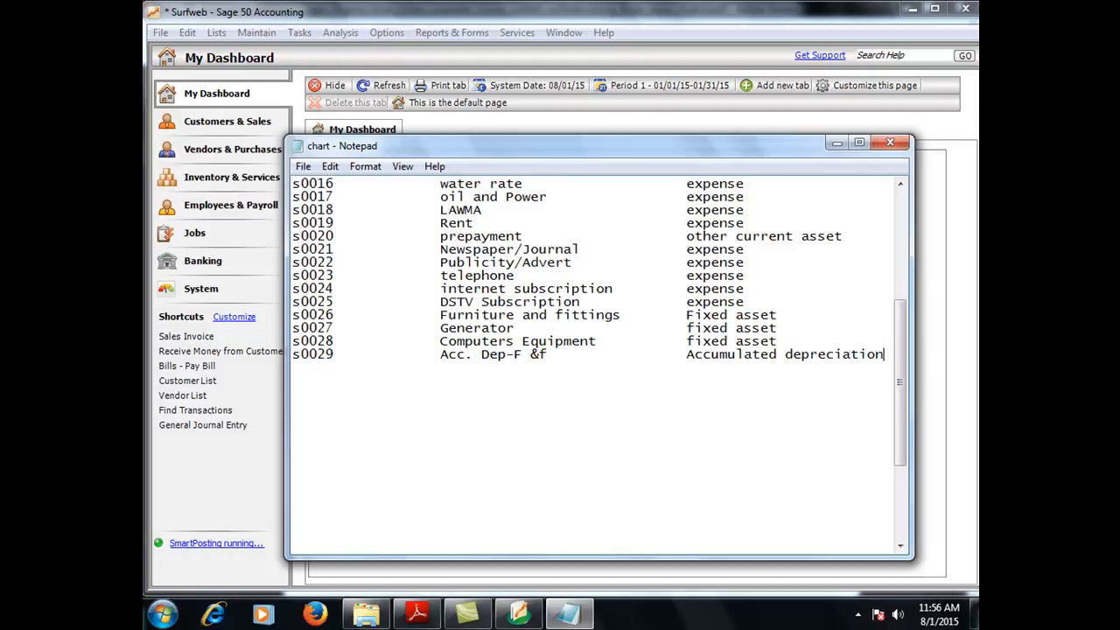
{"action": "key", "text": "Return"}
Step: Add s0030 Acc. dep Gen with ditto marks for its account type
{"action": "type", "text": "s0030"}
{"action": "key", "text": "Tab"}
{"action": "type", "text": "Acc."}
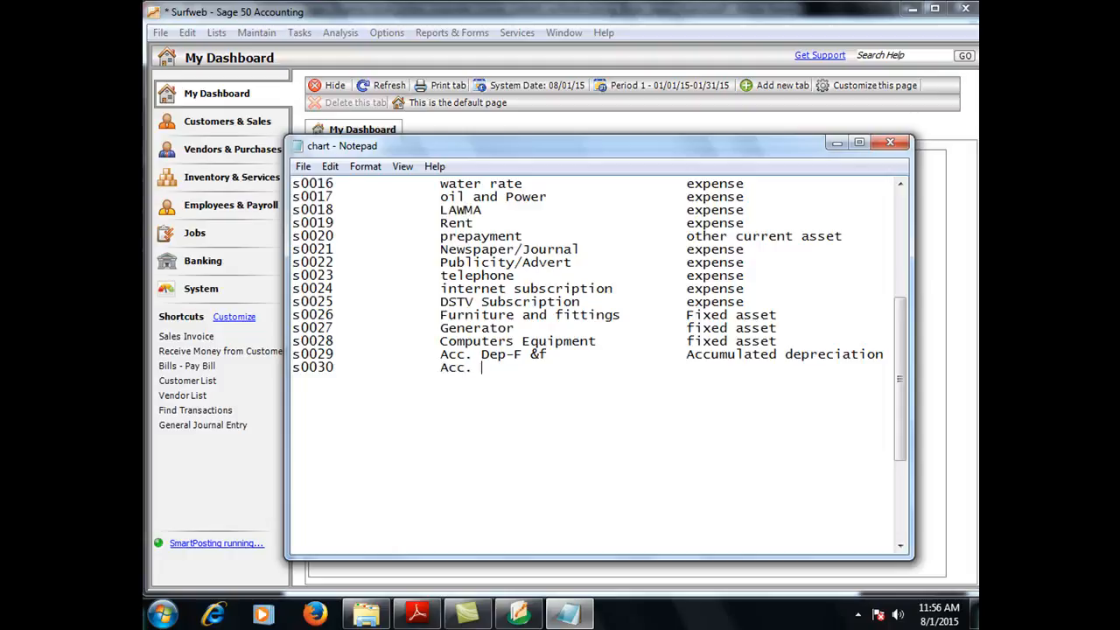
{"action": "type", "text": " dep Gen                  ;;;;;;;;;;;;;;;;;;"}
{"action": "key", "text": "Return"}
Step: Add s0031 Compters equip. with ditto marks for its account type
{"action": "type", "text": "s0"}
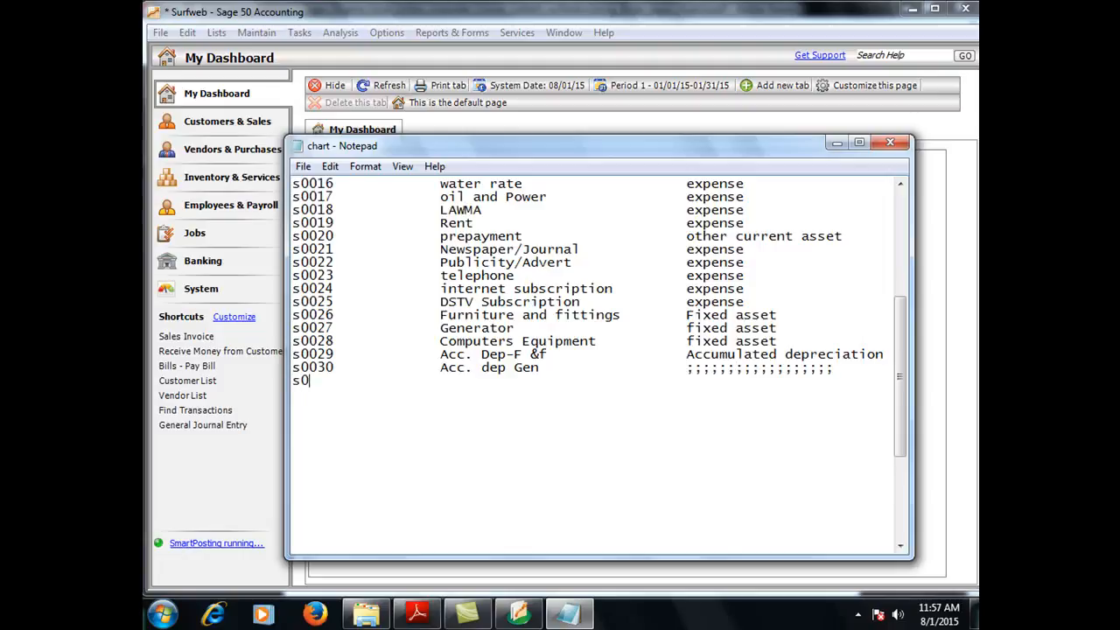
{"action": "type", "text": "031"}
{"action": "key", "text": "Tab"}
{"action": "type", "text": "''Compters q"}
{"action": "key", "text": "BackSpace"}
{"action": "type", "text": "equi"}
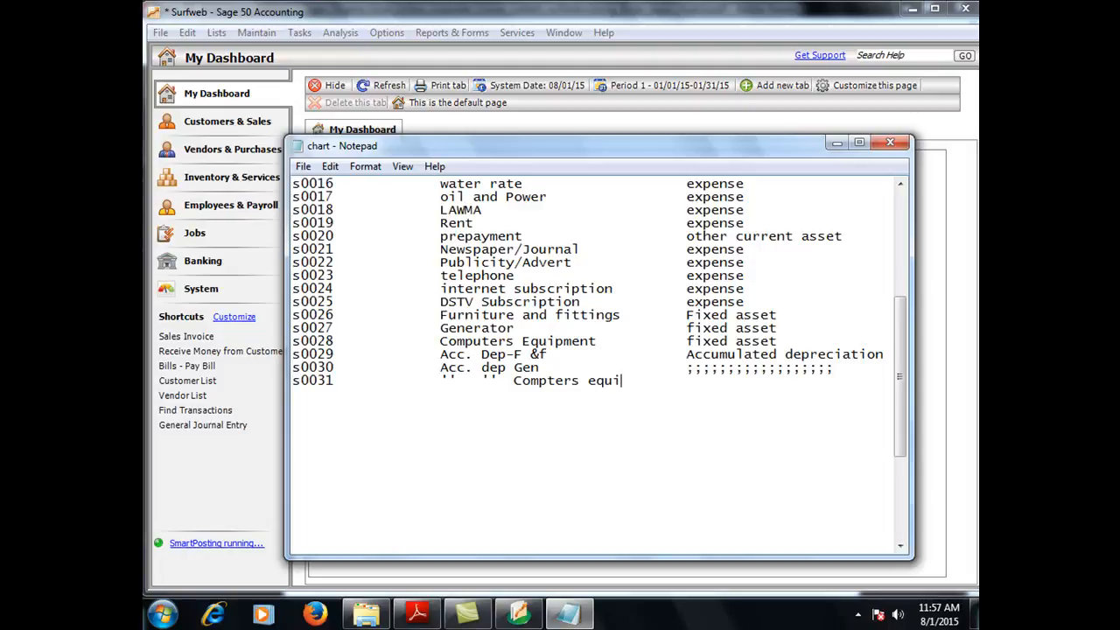
{"action": "type", "text": "p."}
{"action": "key", "text": "Tab"}
{"action": "type", "text": "\"\"\"\"\"\"\"\"\"\"\"\"\"\"\"\"\""}
{"action": "key", "text": "Return"}
Step: Below s0031, add a new line for account s0032 described as Retained Earning
{"action": "left_click", "coordinate": [899, 546]}
{"action": "left_click", "coordinate": [899, 546]}
{"action": "left_click", "coordinate": [899, 546]}
{"action": "left_click", "coordinate": [899, 546]}
{"action": "left_click", "coordinate": [900, 546]}
{"action": "left_click", "coordinate": [900, 546]}
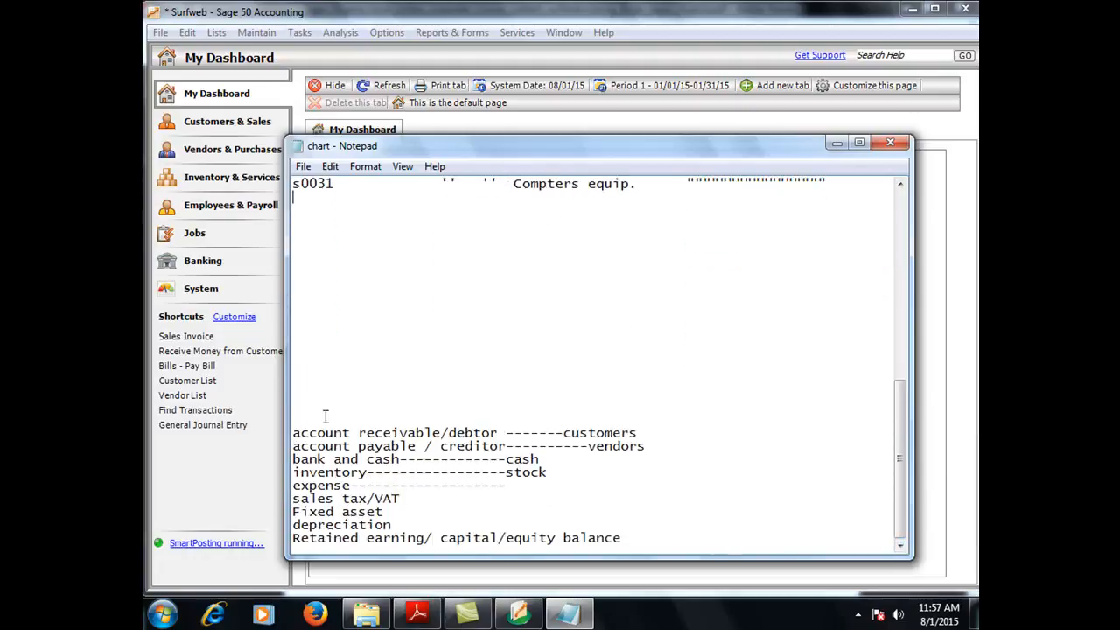
{"action": "left_click", "coordinate": [901, 184]}
{"action": "left_click", "coordinate": [900, 183]}
{"action": "left_click", "coordinate": [901, 183]}
{"action": "left_click", "coordinate": [900, 184]}
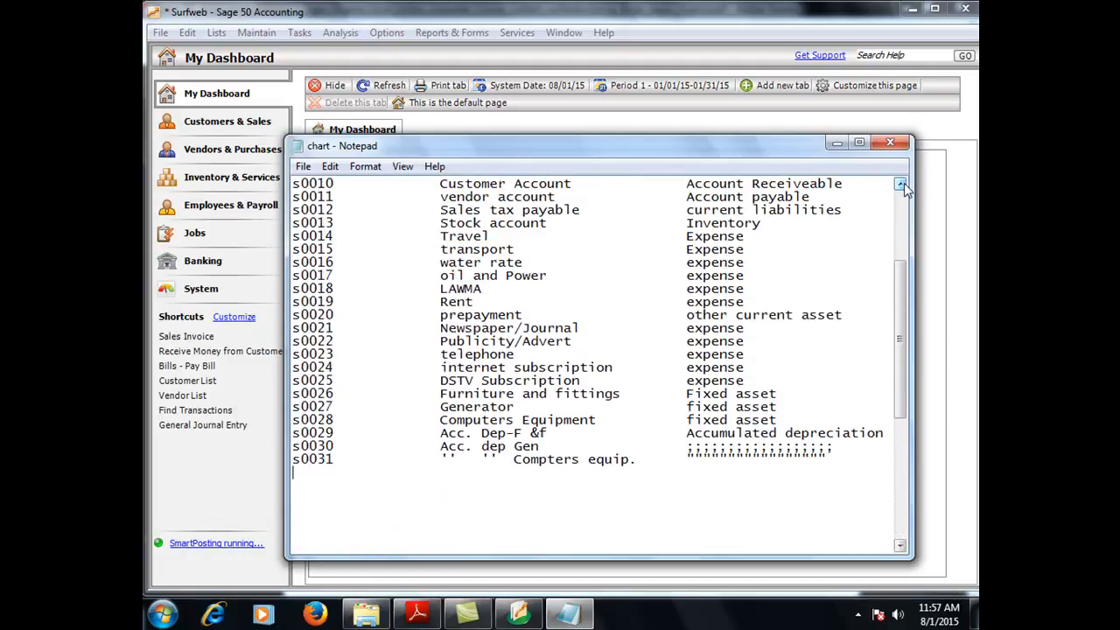
{"action": "left_click", "coordinate": [562, 487]}
{"action": "type", "text": "s0032             Retaini"}
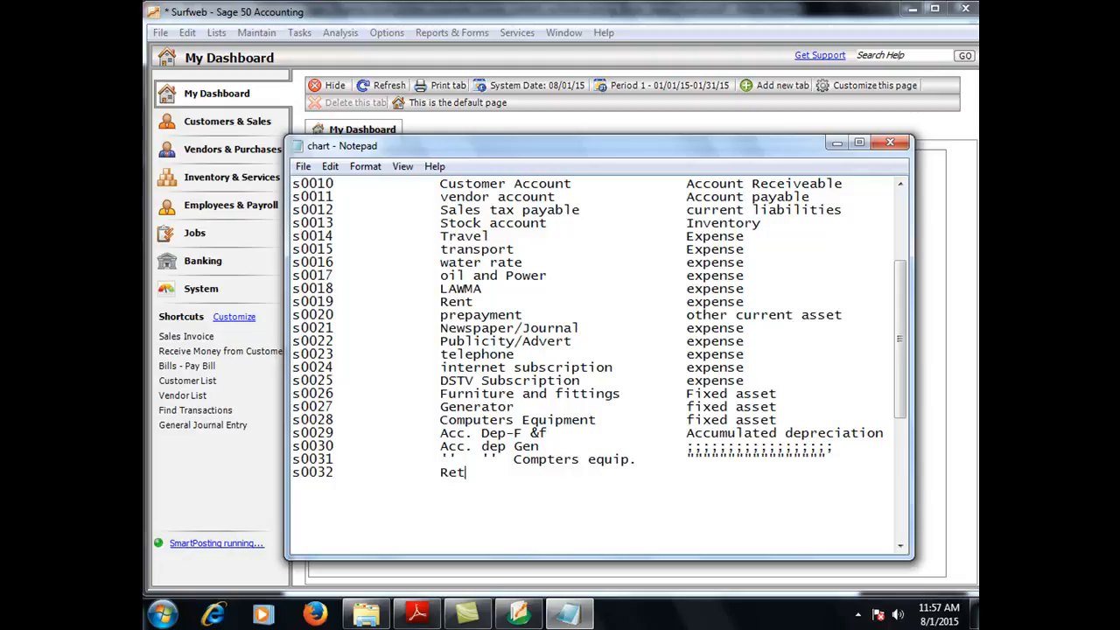
{"action": "key", "text": "BackSpace"}
{"action": "type", "text": "ed Earning"}
Step: Give account s0032 the account type Equity Retained Earning
{"action": "key", "text": "Tab"}
{"action": "key", "text": "Tab"}
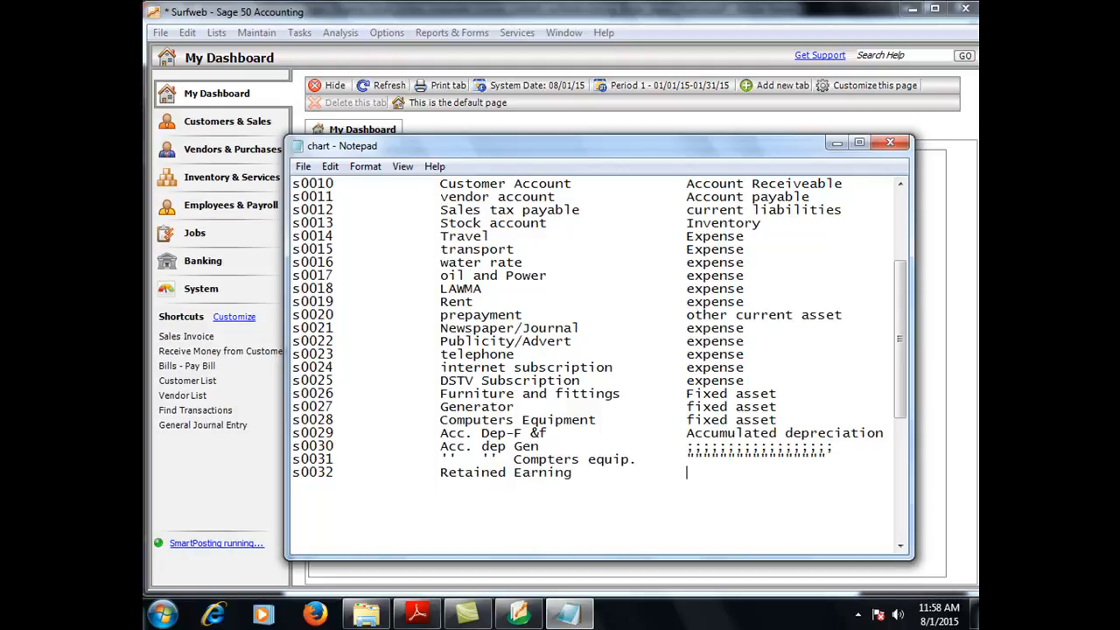
{"action": "type", "text": "Equity Retained Eari"}
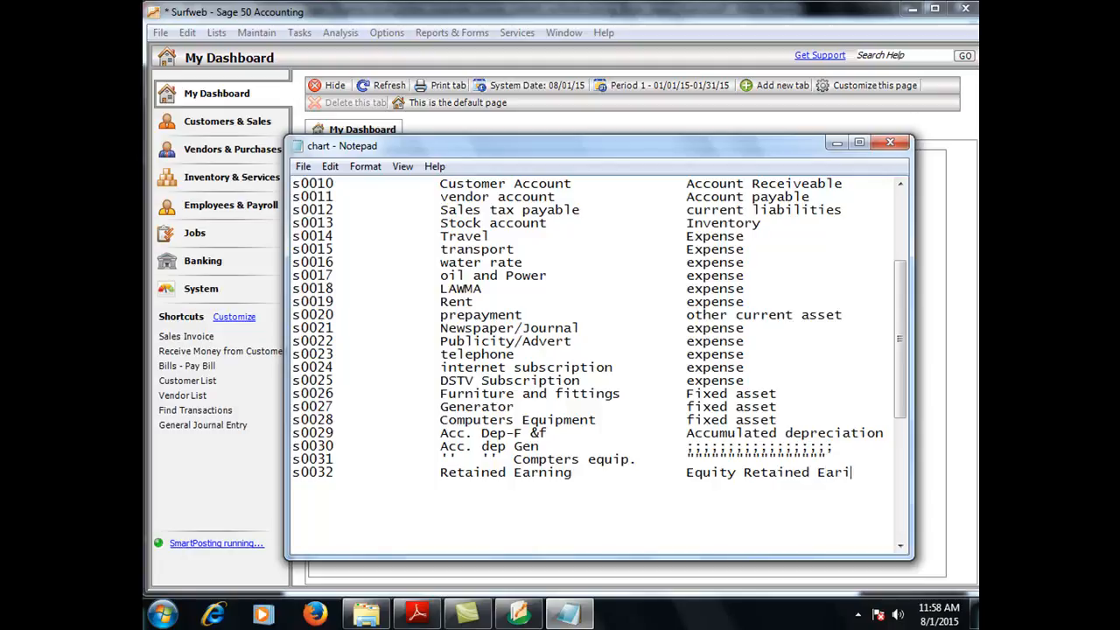
{"action": "type", "text": "n"}
{"action": "key", "text": "BackSpace"}
{"action": "key", "text": "BackSpace"}
{"action": "type", "text": "ning"}
Step: Save the updated chart file in Notepad
{"action": "left_click", "coordinate": [303, 166]}
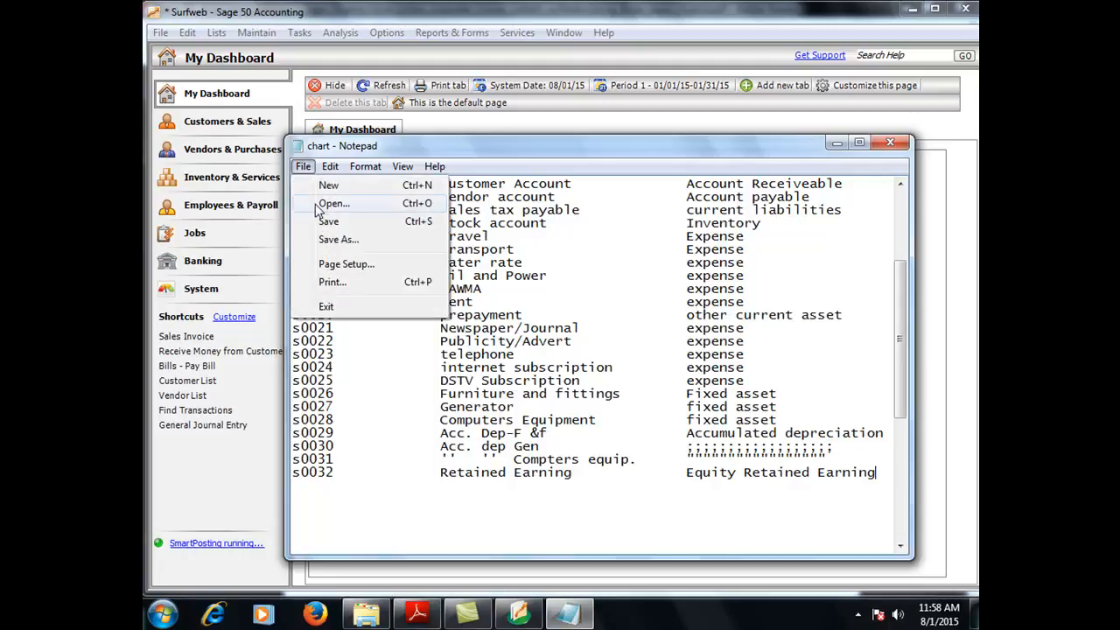
{"action": "left_click", "coordinate": [323, 222]}
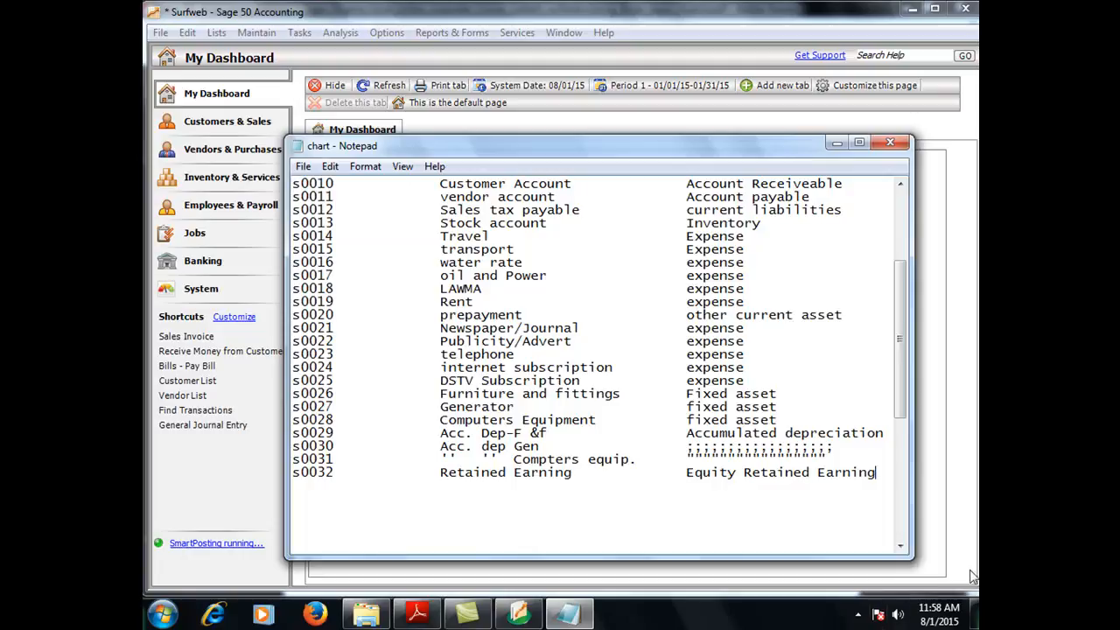
{"action": "left_click", "coordinate": [900, 545]}
{"action": "left_click", "coordinate": [899, 545]}
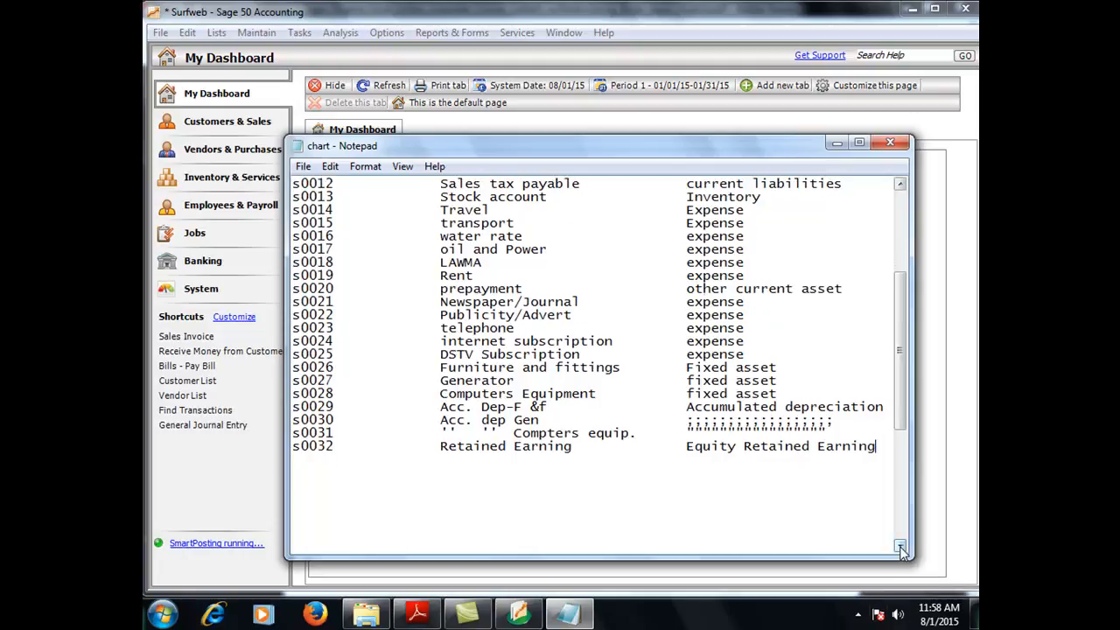
Step: Maximize the Notepad window and scroll back to the top of the account list
{"action": "left_click", "coordinate": [859, 143]}
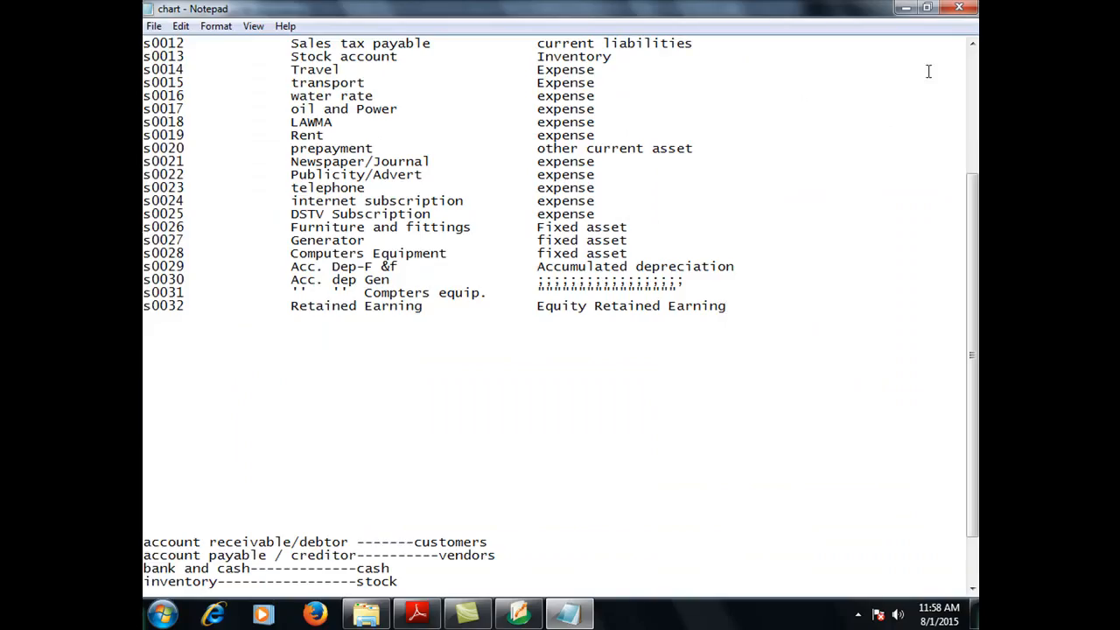
{"action": "left_click", "coordinate": [973, 45]}
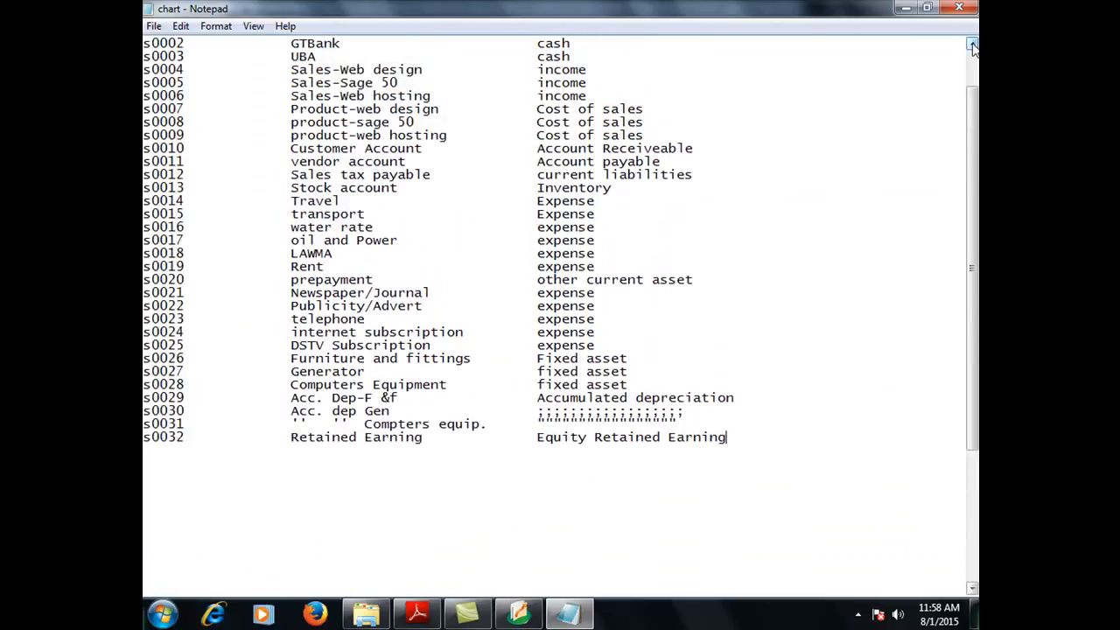
{"action": "left_click", "coordinate": [973, 45]}
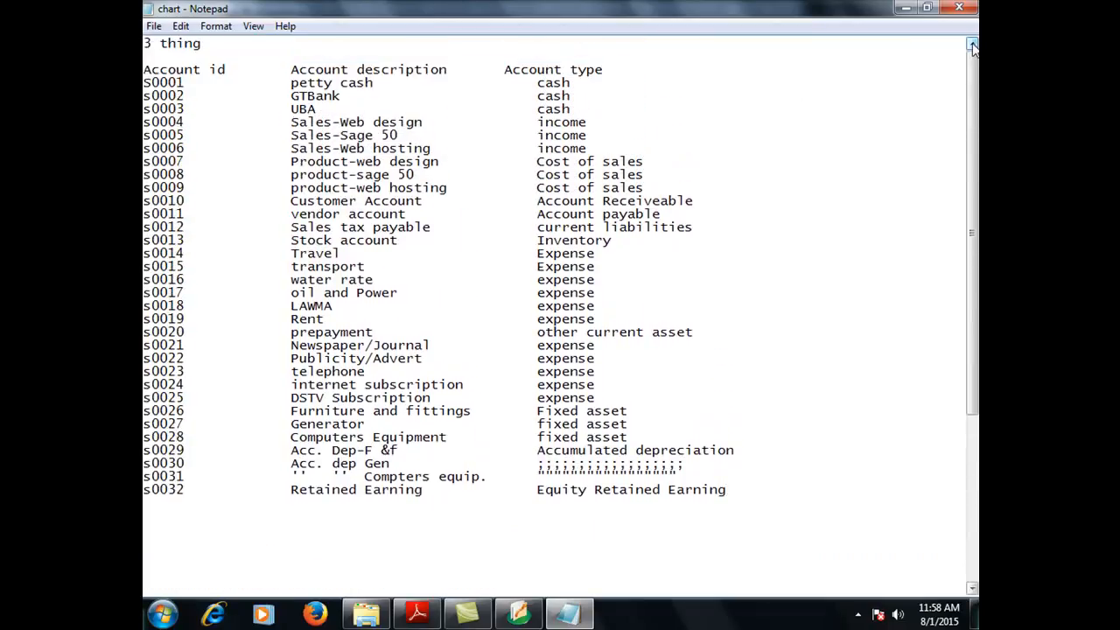